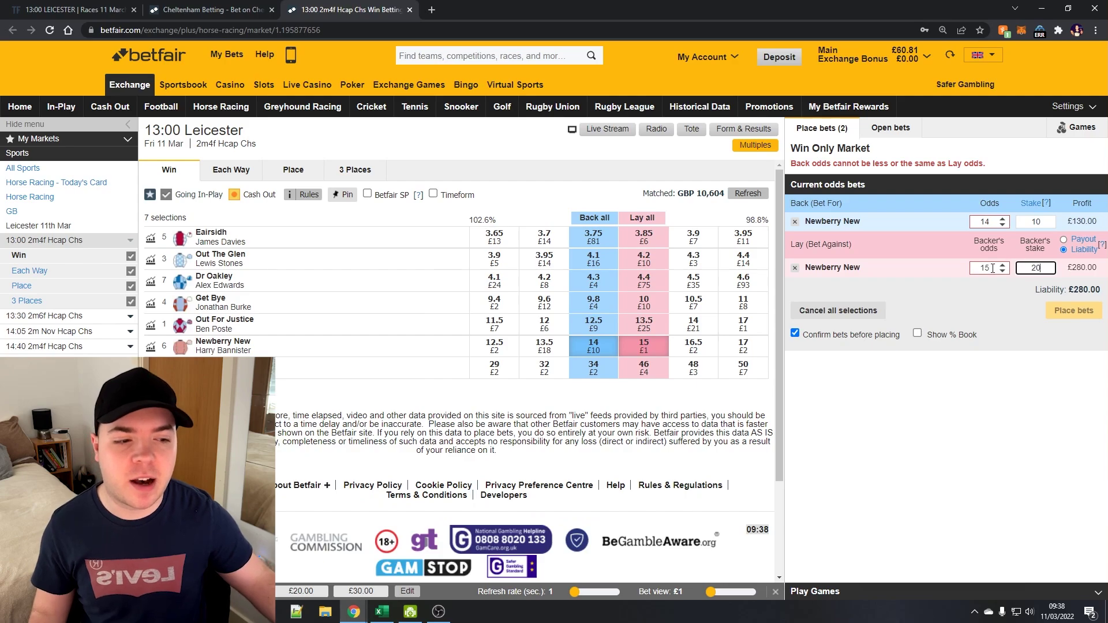
Set the backer's odds of the Newberry New lay bet to 7.
{"action": "double_click", "coordinate": [992, 268]}
{"action": "type", "text": "7"}
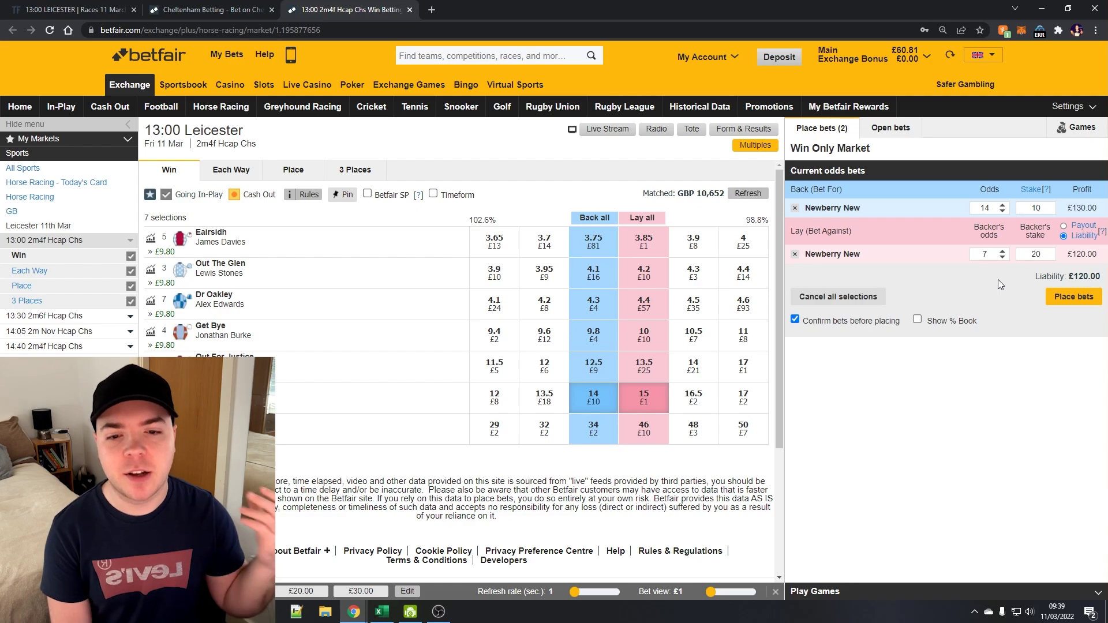
Switch to the Timeform racecard for the 13:00 Leicester race and look through its runners.
{"action": "left_click", "coordinate": [381, 611]}
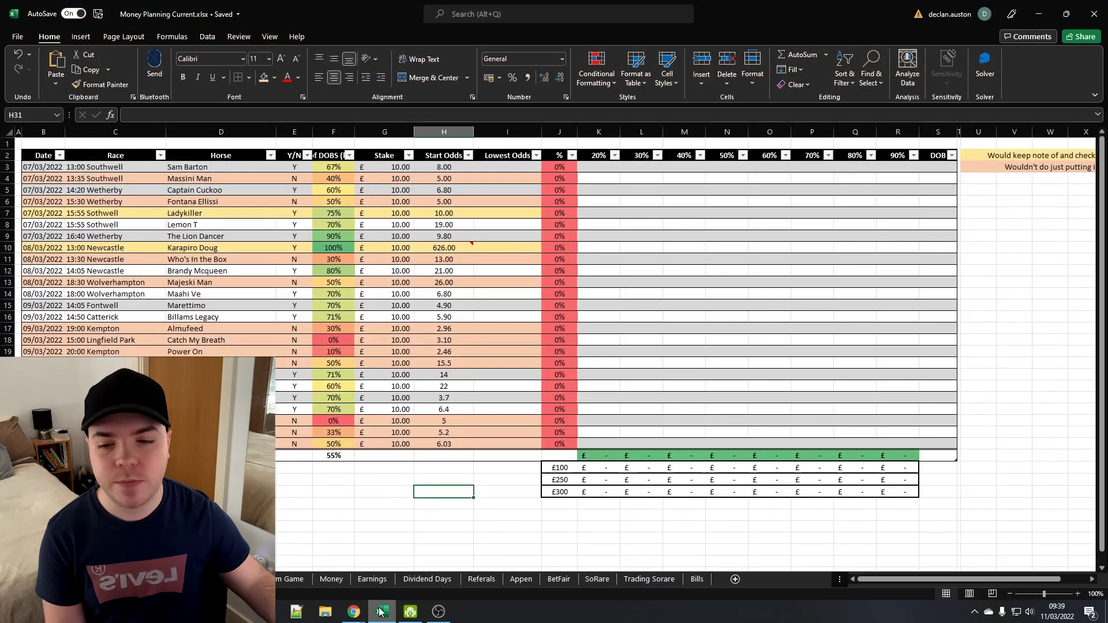
{"action": "left_click", "coordinate": [381, 611]}
{"action": "left_click", "coordinate": [180, 10]}
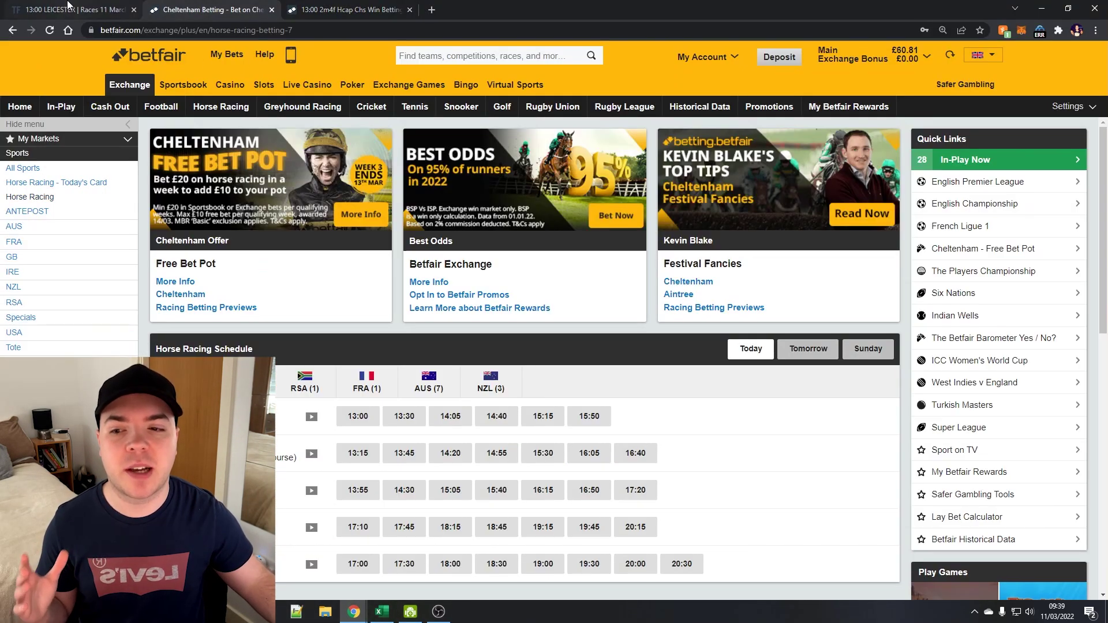
{"action": "left_click", "coordinate": [75, 9]}
{"action": "scroll", "coordinate": [181, 150], "scroll_direction": "up", "scroll_amount": 10}
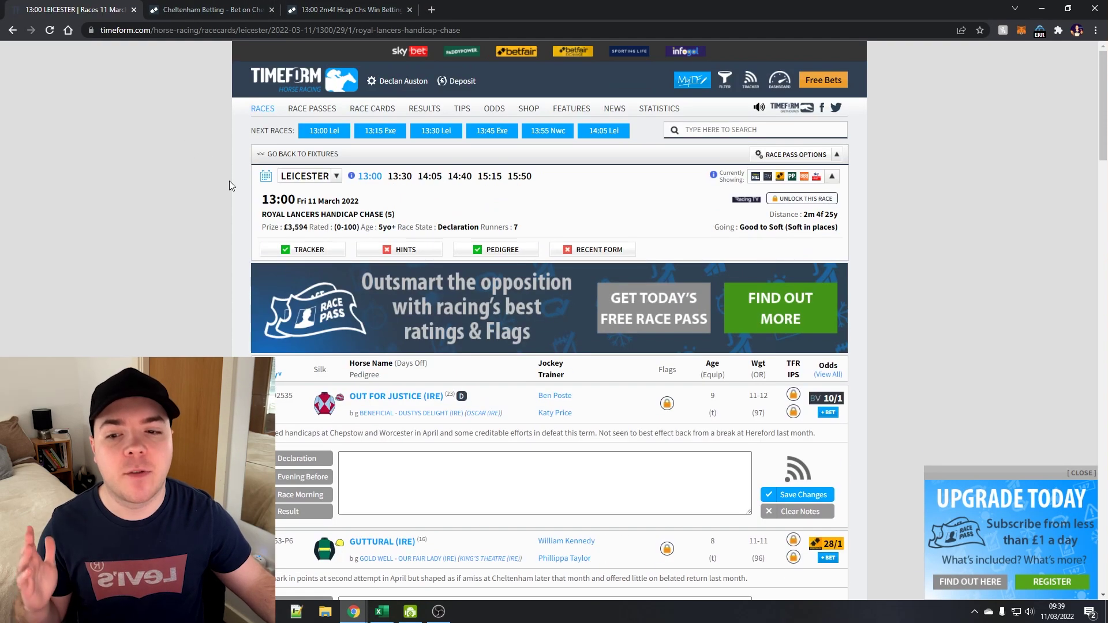
{"action": "scroll", "coordinate": [230, 181], "scroll_direction": "down", "scroll_amount": 3}
{"action": "scroll", "coordinate": [235, 202], "scroll_direction": "down", "scroll_amount": 1}
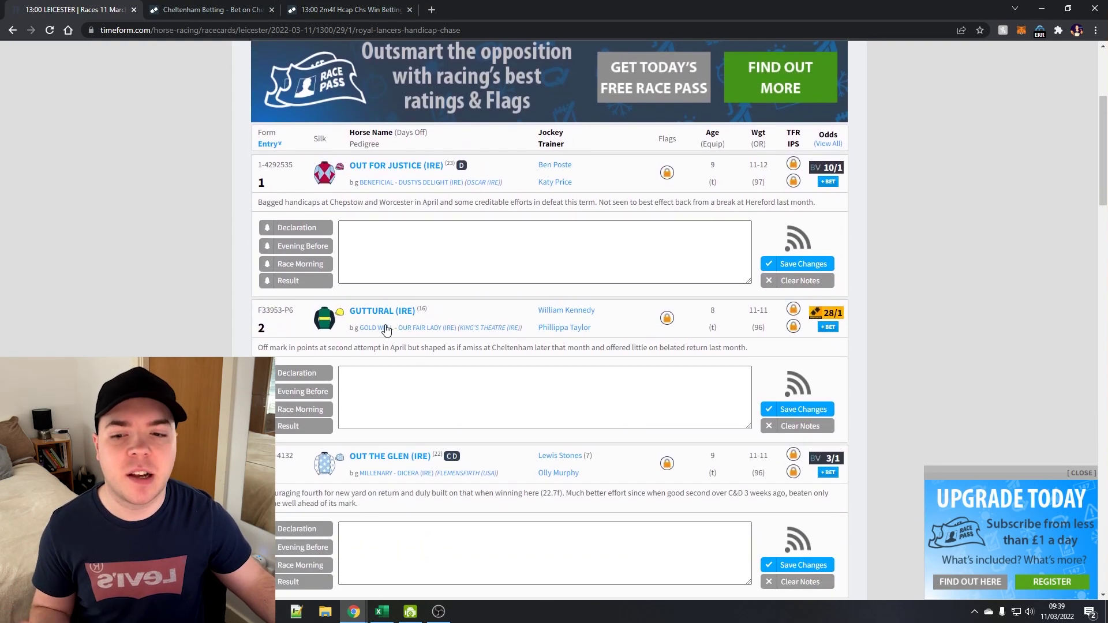
Open Guttural's form page in a new browser tab and view the horse's past race results.
{"action": "left_click", "coordinate": [373, 320], "text": "ctrl"}
{"action": "left_click", "coordinate": [184, 8]}
{"action": "scroll", "coordinate": [577, 230], "scroll_direction": "down", "scroll_amount": 5}
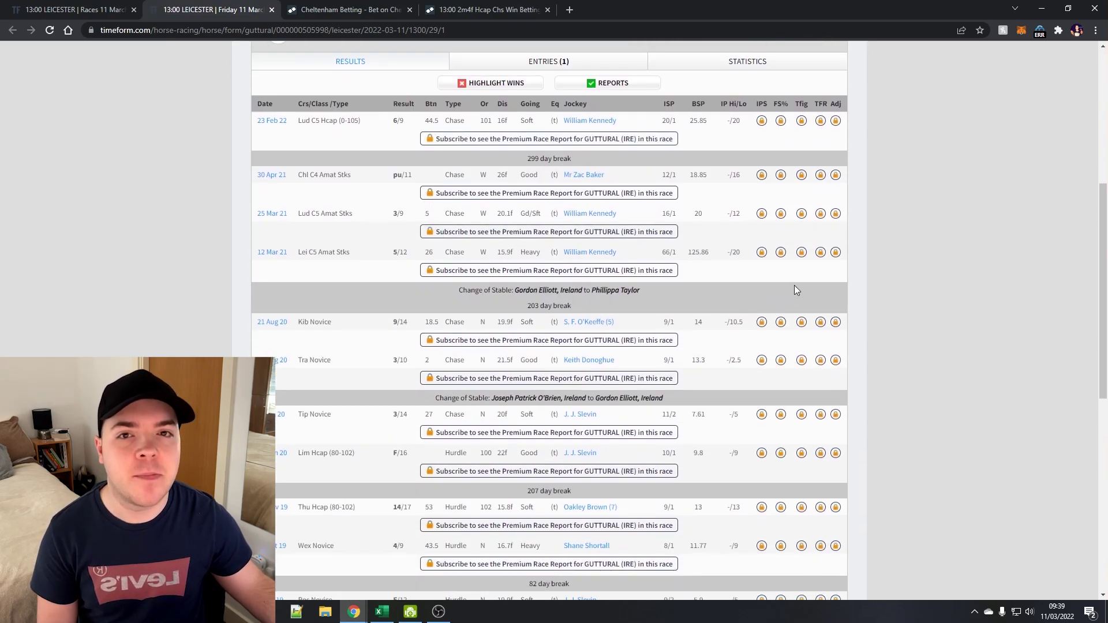
Switch to the Money Planning workbook in Excel and review the dates and races on the Double or Bust sheet.
{"action": "left_click", "coordinate": [381, 612]}
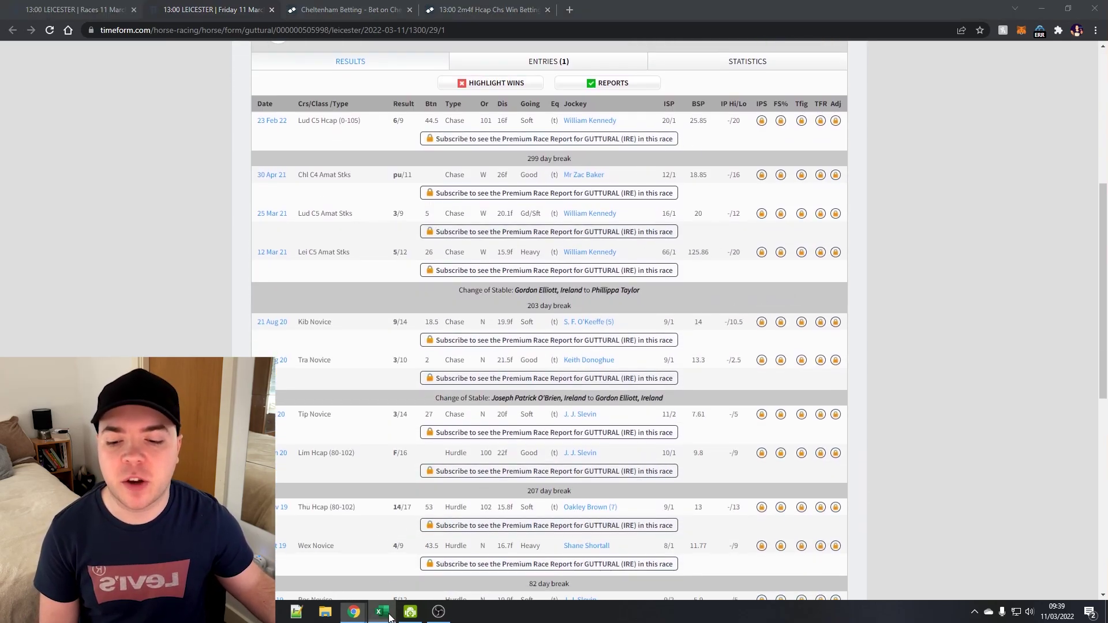
{"action": "left_click", "coordinate": [346, 457]}
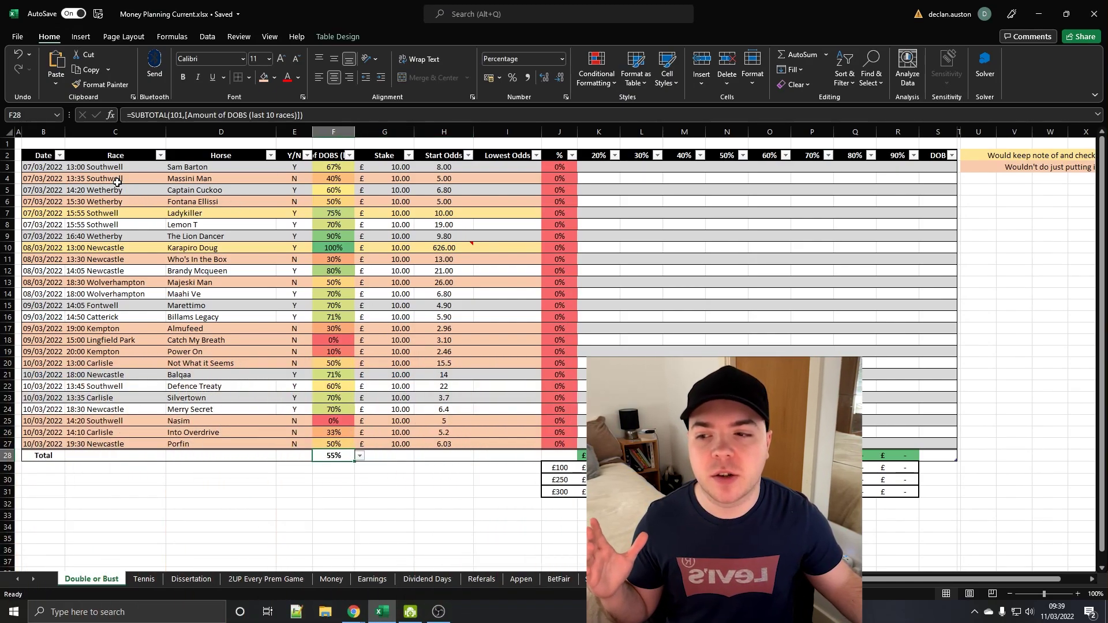
{"action": "left_click_drag", "start_coordinate": [44, 167], "coordinate": [113, 364]}
{"action": "left_click", "coordinate": [144, 479]}
{"action": "left_click", "coordinate": [141, 489]}
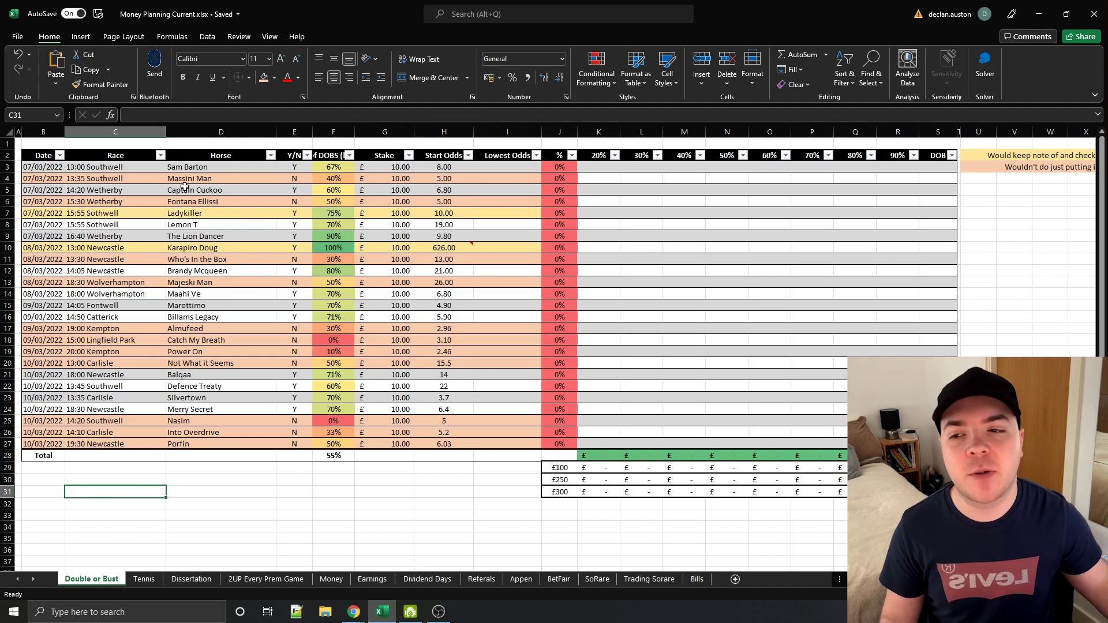
Review the first entry's race and horse on the Double or Bust sheet, followed by the Y/N results for all horses.
{"action": "left_click", "coordinate": [62, 167]}
{"action": "left_click_drag", "start_coordinate": [63, 168], "coordinate": [243, 168]}
{"action": "left_click", "coordinate": [235, 167]}
{"action": "left_click", "coordinate": [293, 166]}
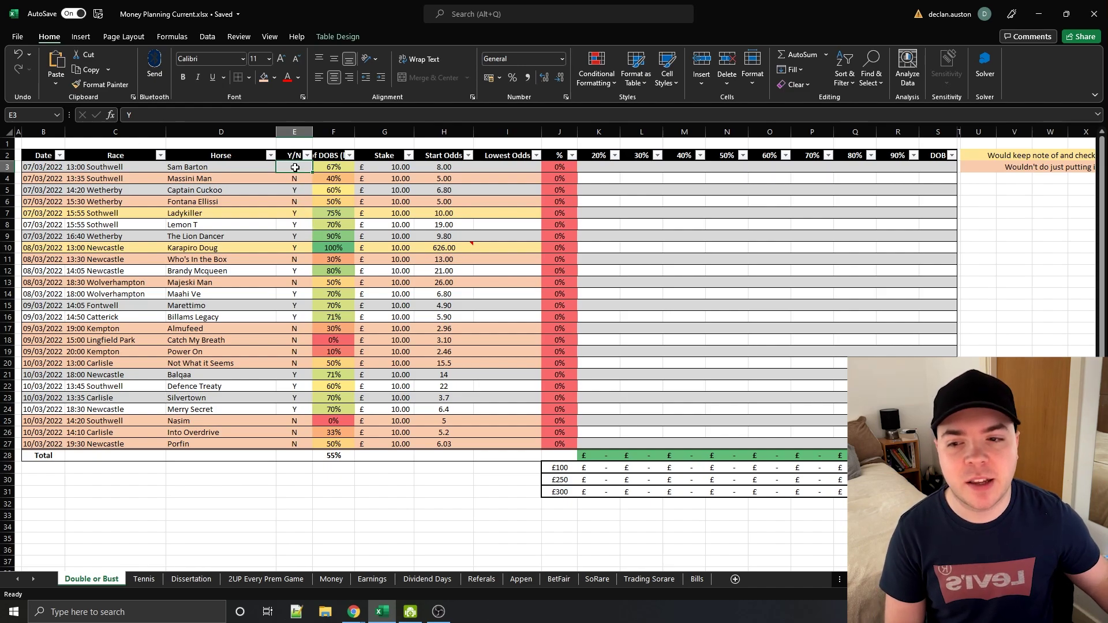
{"action": "left_click_drag", "start_coordinate": [294, 167], "coordinate": [294, 444]}
{"action": "left_click", "coordinate": [294, 444]}
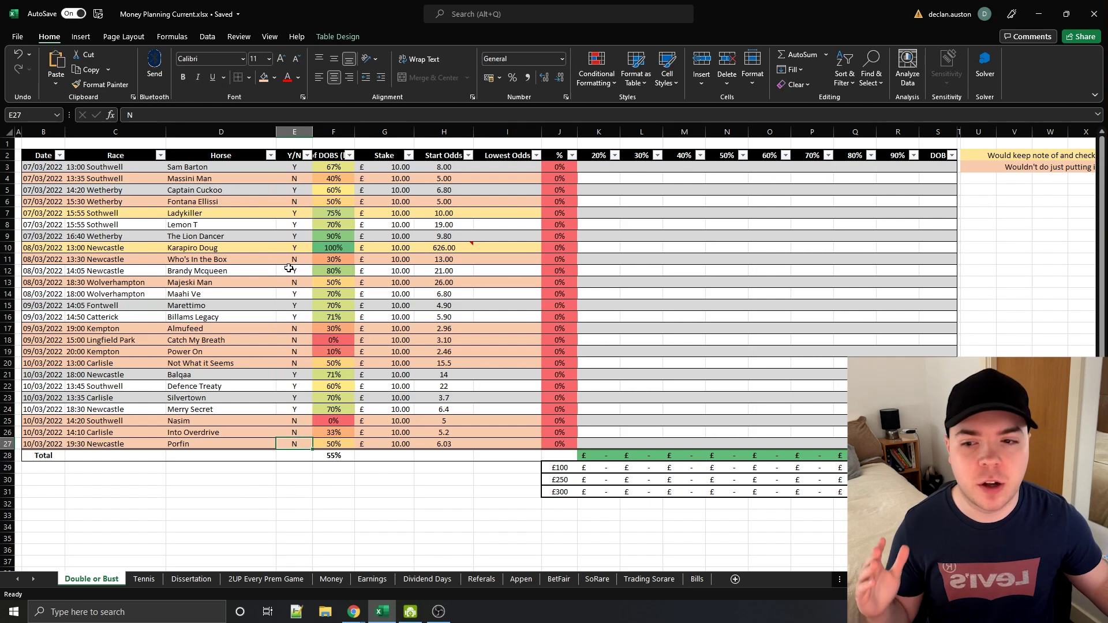
Examine the highlighted Ladykiller row and check what the yellow and orange row colours mean in the colour key.
{"action": "left_click", "coordinate": [293, 234]}
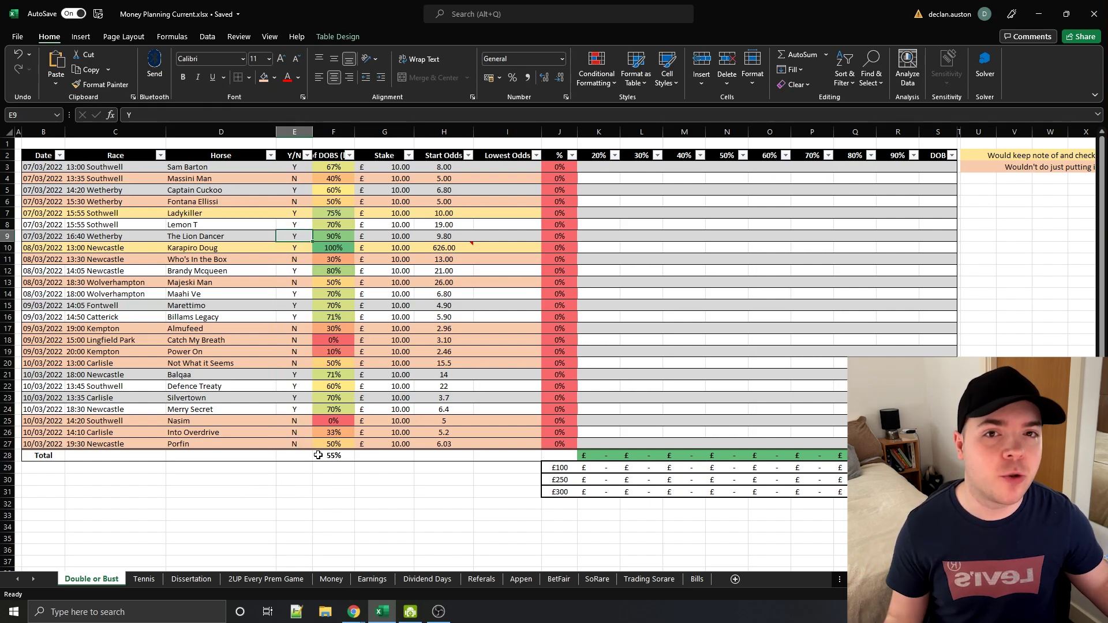
{"action": "left_click_drag", "start_coordinate": [37, 212], "coordinate": [294, 213]}
{"action": "left_click", "coordinate": [1047, 236]}
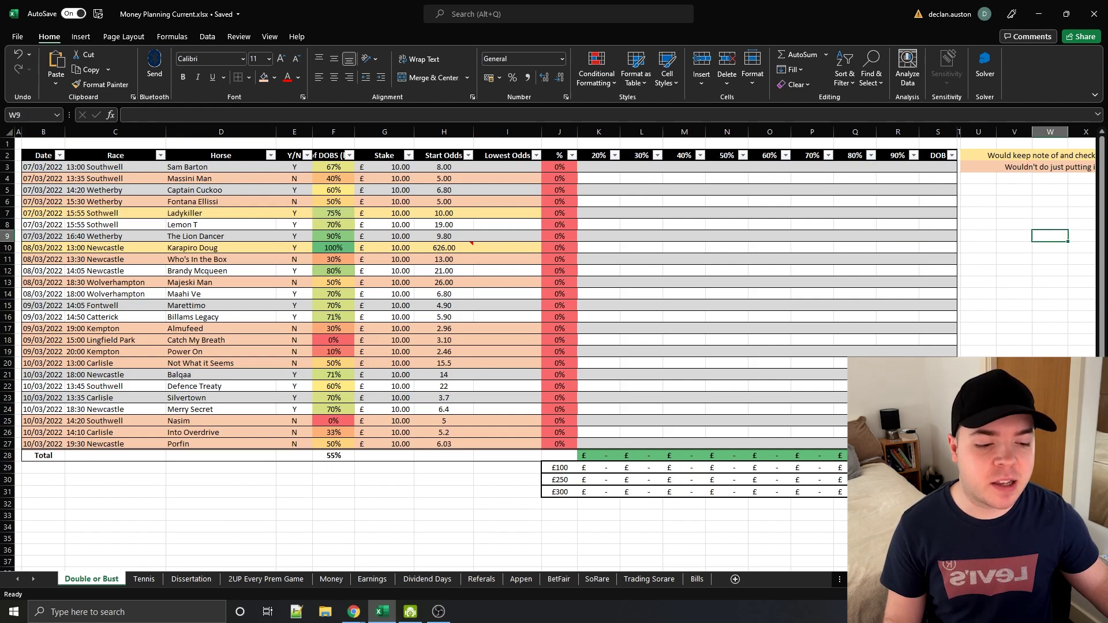
{"action": "scroll", "coordinate": [980, 210], "scroll_direction": "right", "scroll_amount": 3}
{"action": "left_click", "coordinate": [854, 153]}
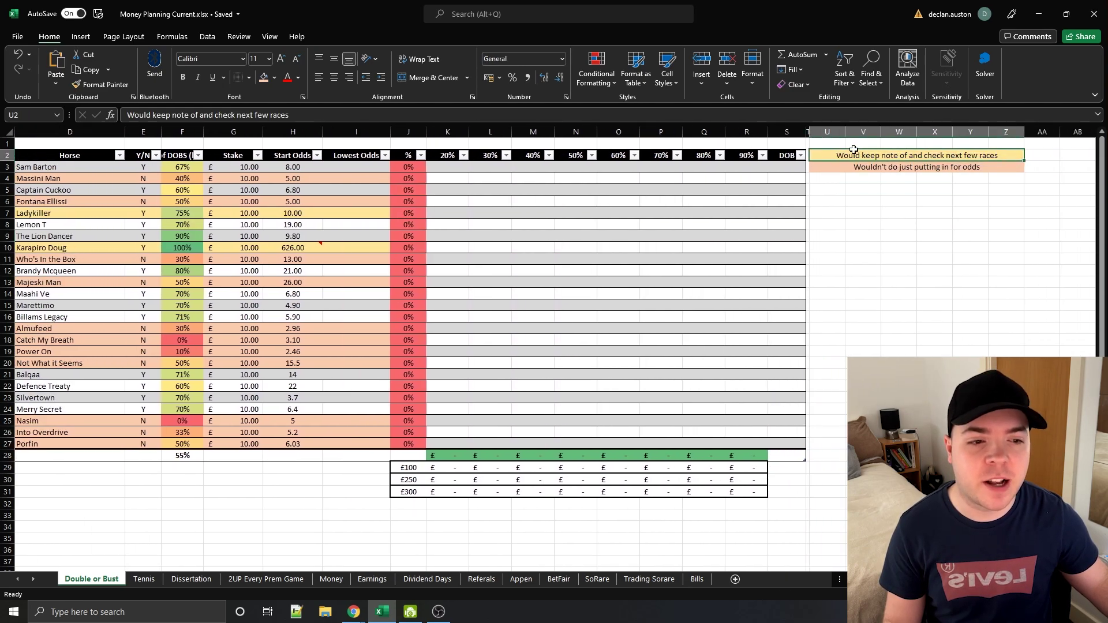
{"action": "left_click", "coordinate": [898, 211]}
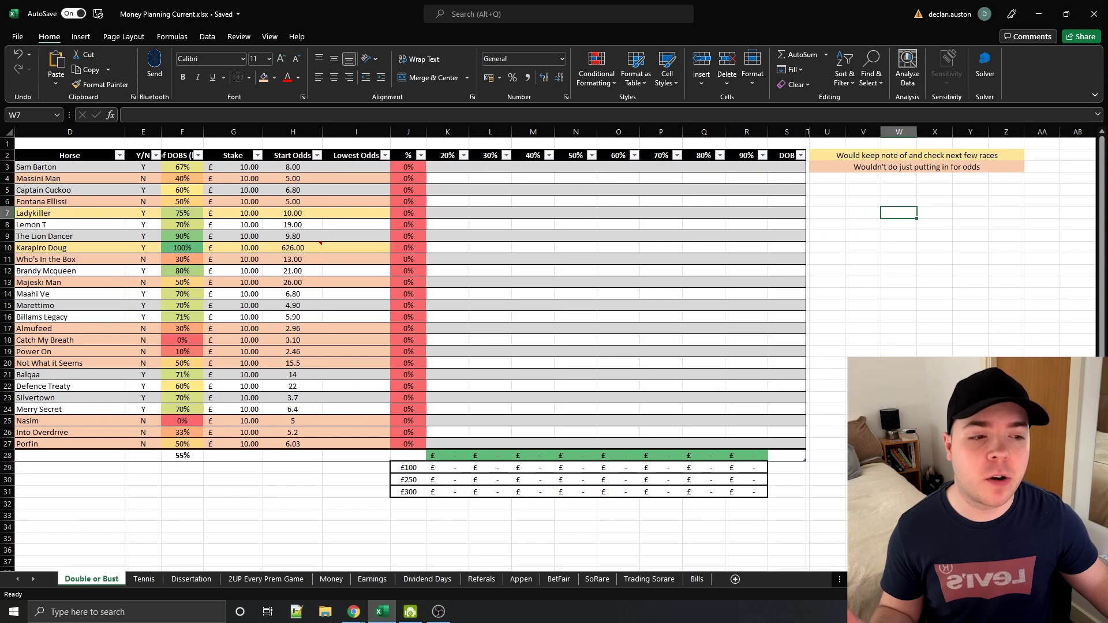
{"action": "scroll", "coordinate": [570, 511], "scroll_direction": "left", "scroll_amount": 3}
{"action": "left_click", "coordinate": [500, 514]}
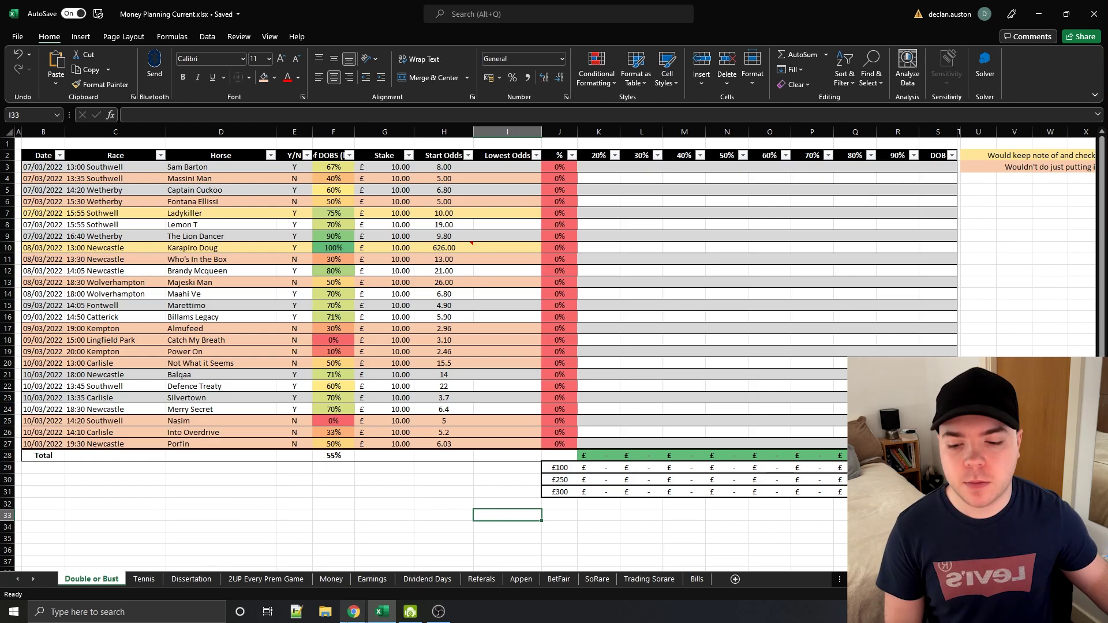
Return to Guttural's Timeform page in the browser and look over the horse's trainer history and past results.
{"action": "mouse_move", "coordinate": [354, 612]}
{"action": "left_click", "coordinate": [402, 559]}
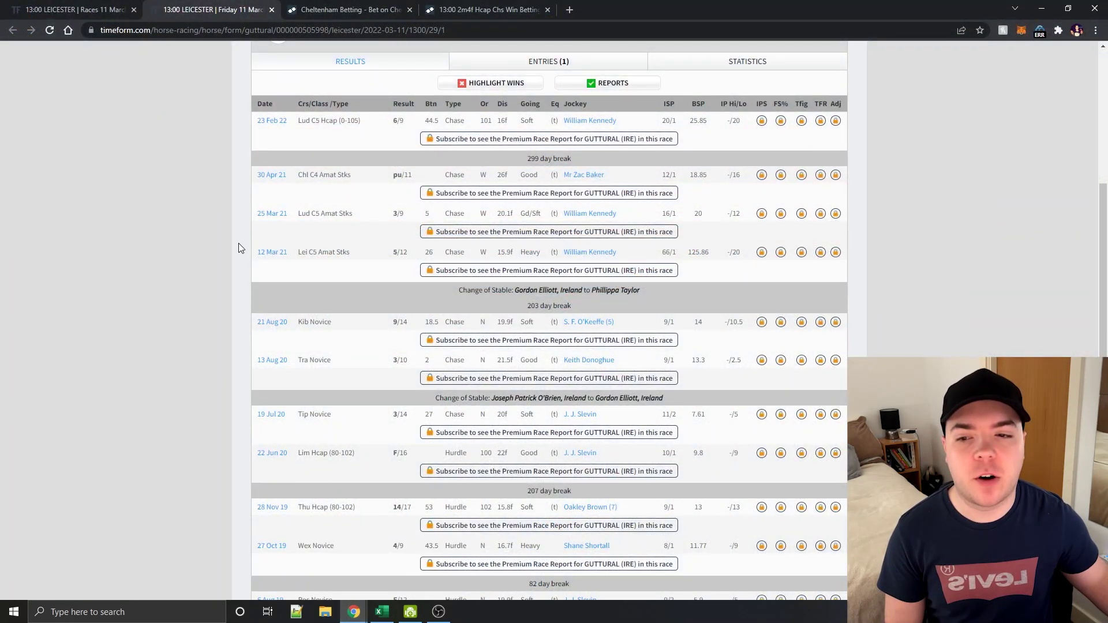
{"action": "scroll", "coordinate": [240, 244], "scroll_direction": "up", "scroll_amount": 4}
{"action": "scroll", "coordinate": [426, 228], "scroll_direction": "up", "scroll_amount": 2}
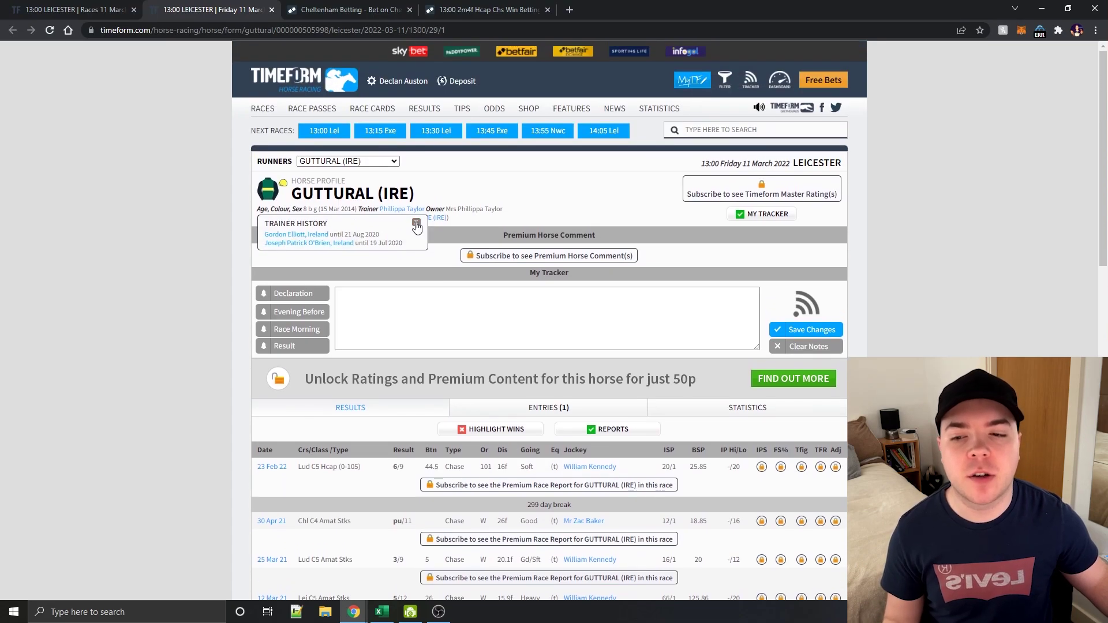
{"action": "left_click", "coordinate": [417, 222]}
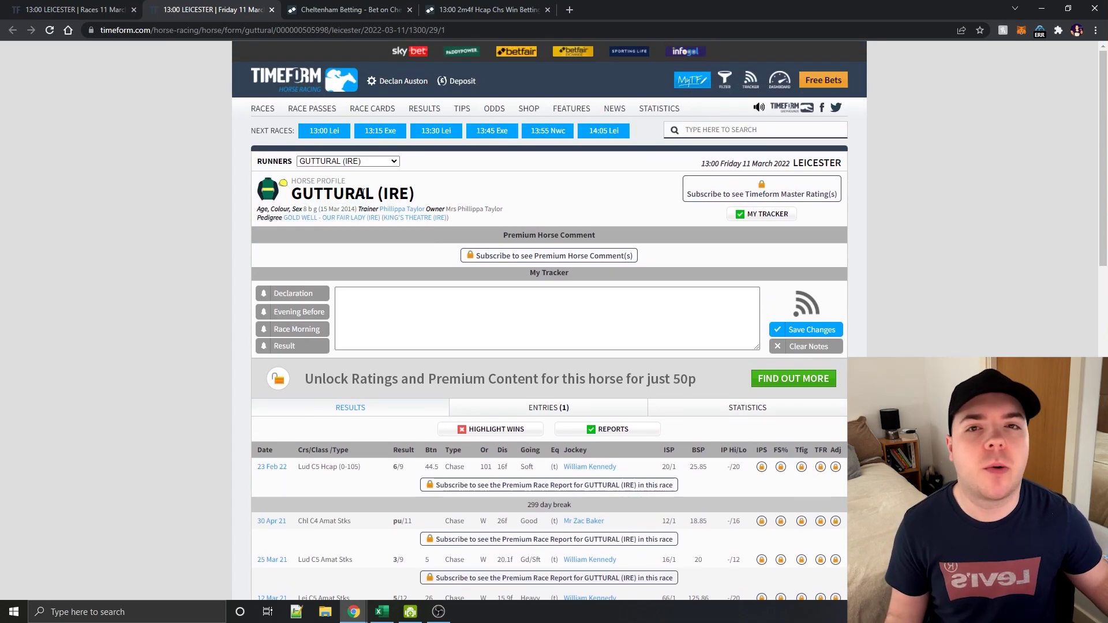
{"action": "scroll", "coordinate": [362, 192], "scroll_direction": "down", "scroll_amount": 4}
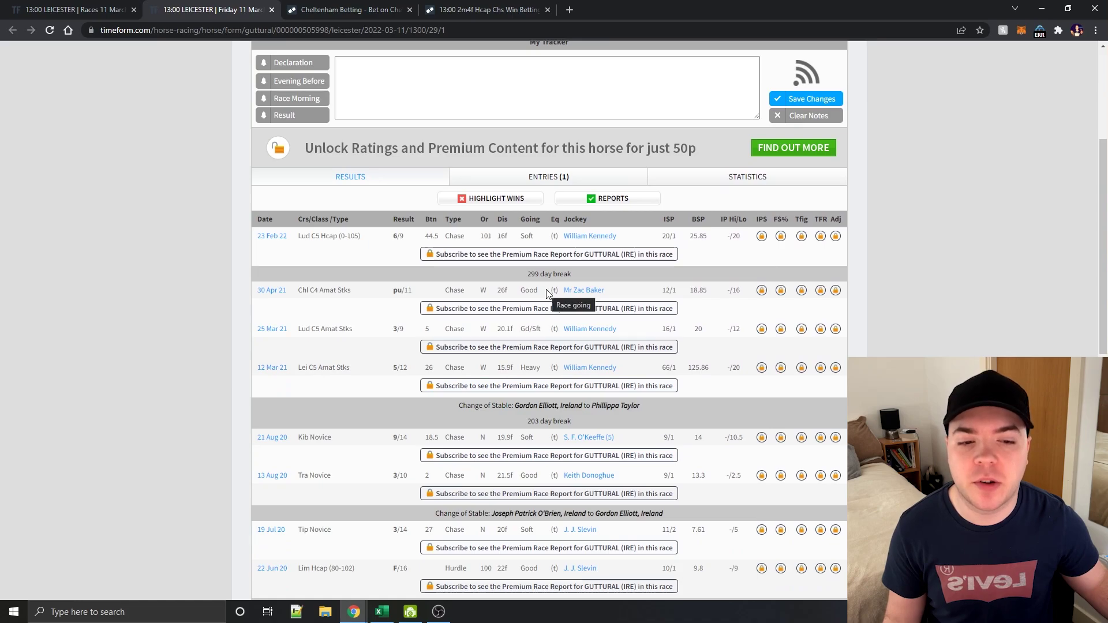
{"action": "scroll", "coordinate": [547, 294], "scroll_direction": "up", "scroll_amount": 3}
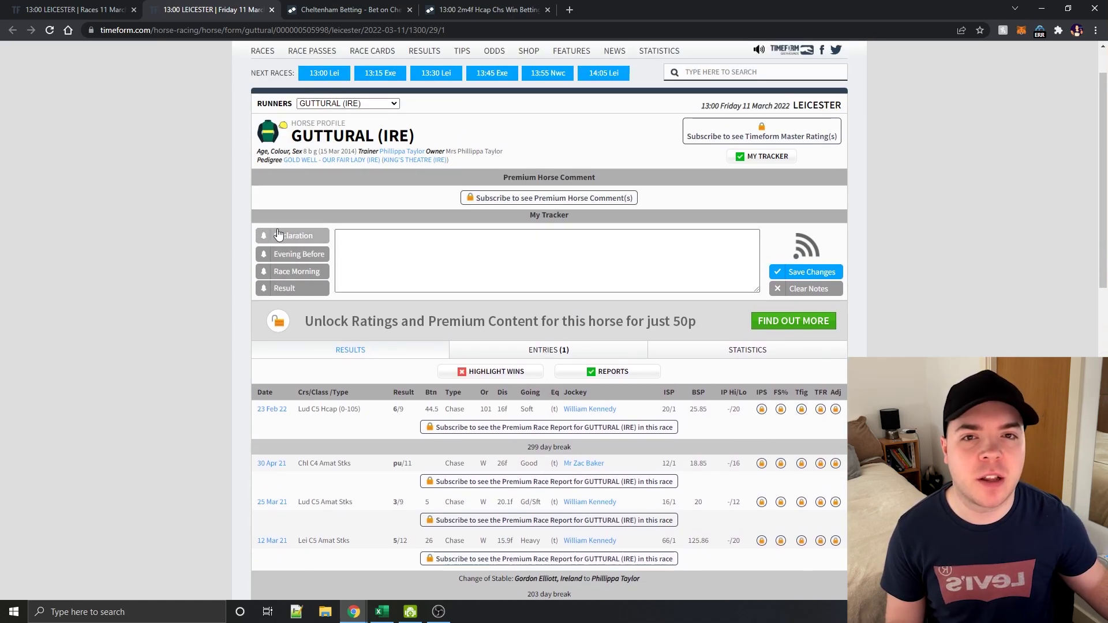
Turn on the Evening Before and Race Morning alerts in Guttural's tracker and place the cursor in its notes box.
{"action": "left_click", "coordinate": [277, 254]}
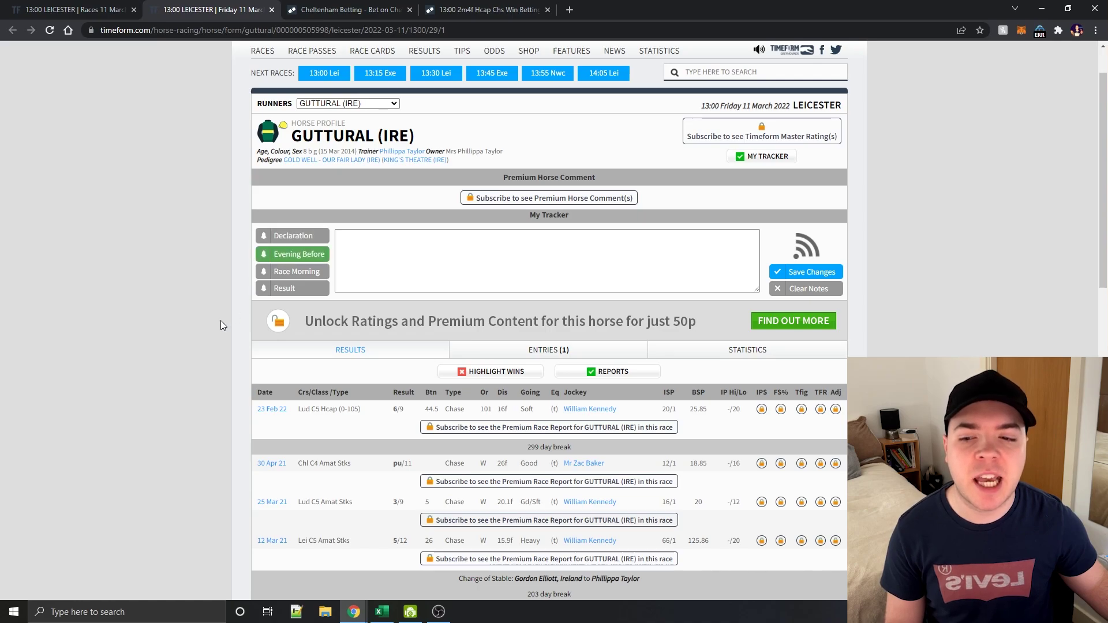
{"action": "left_click", "coordinate": [294, 271]}
{"action": "left_click", "coordinate": [379, 269]}
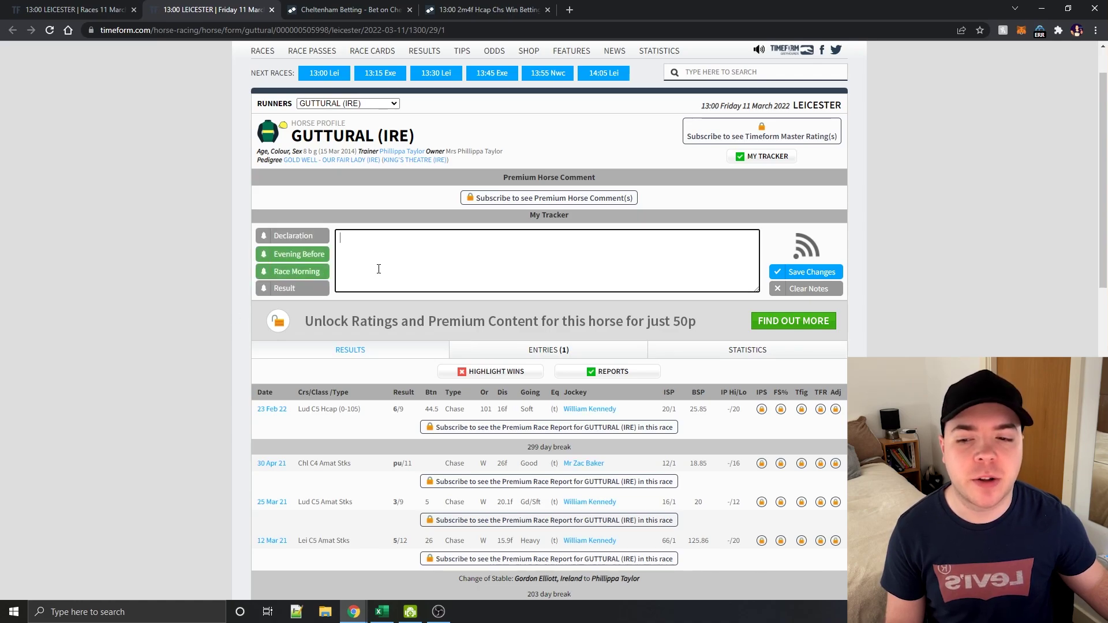
{"action": "left_click", "coordinate": [168, 267]}
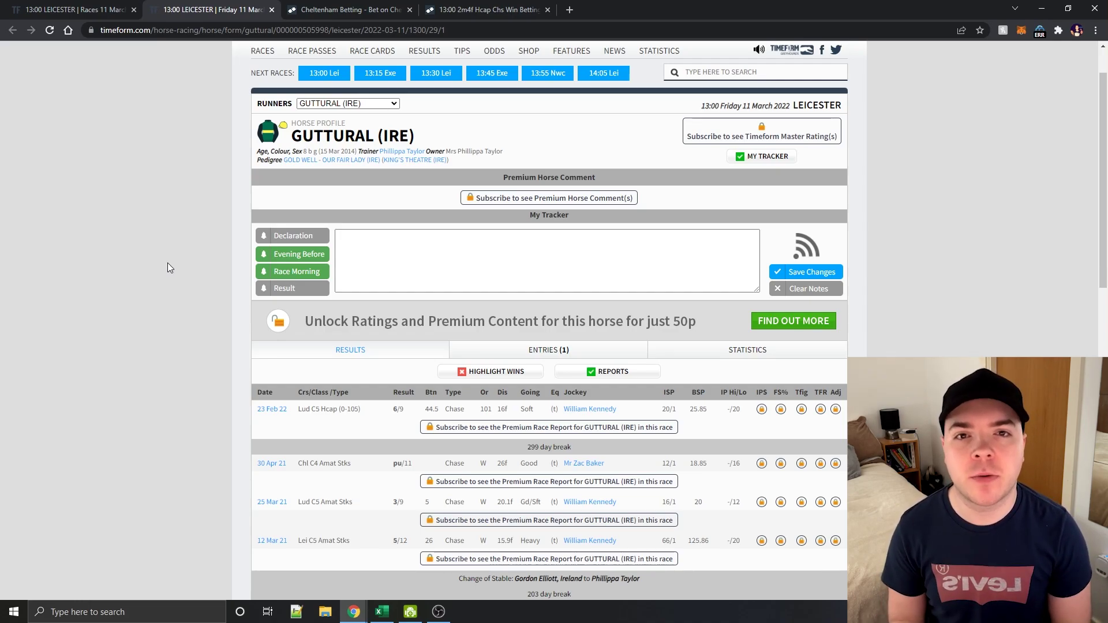
{"action": "left_click", "coordinate": [415, 241]}
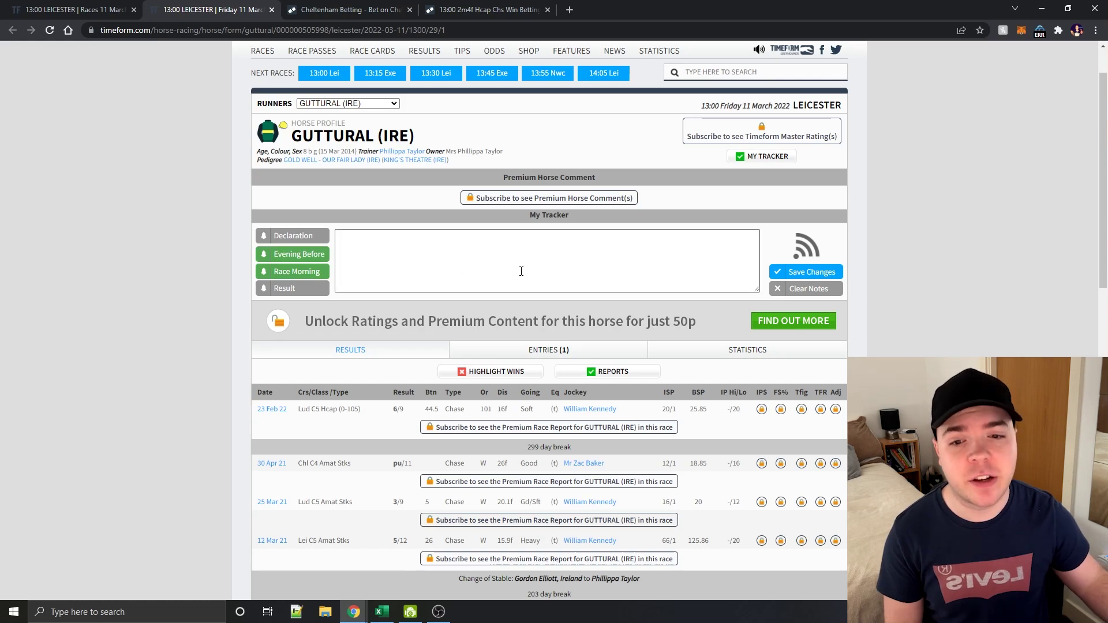
Turn off the Evening Before and Race Morning alerts in Guttural's tracker.
{"action": "left_click", "coordinate": [299, 254]}
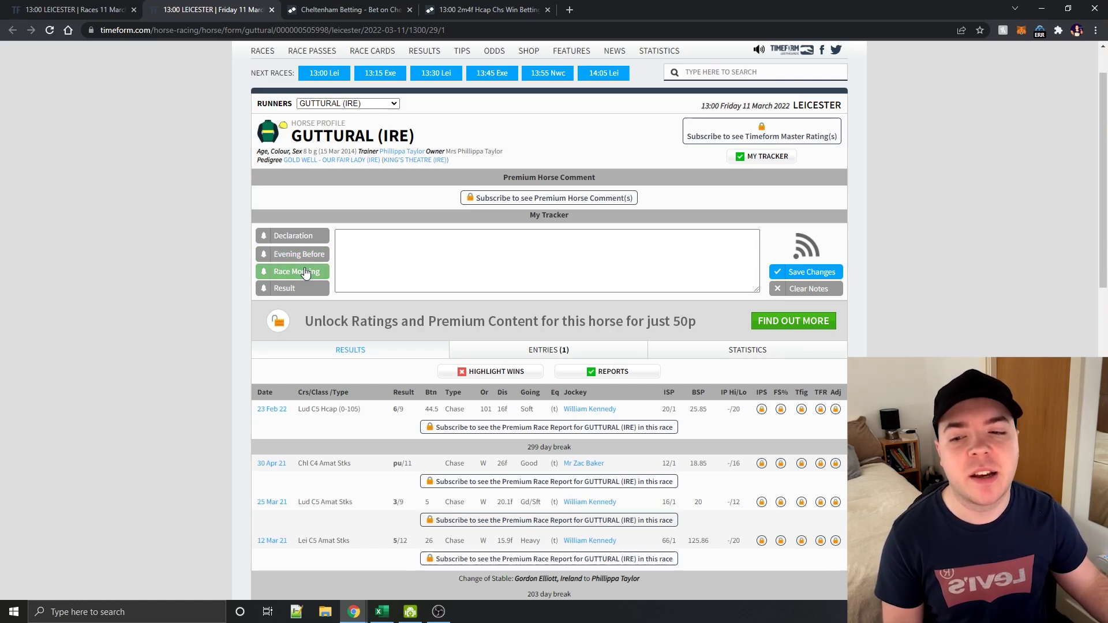
{"action": "left_click", "coordinate": [296, 271]}
Switch back to the Excel workbook and review the DOBS percentages for all listed horses.
{"action": "key", "text": "alt+Tab"}
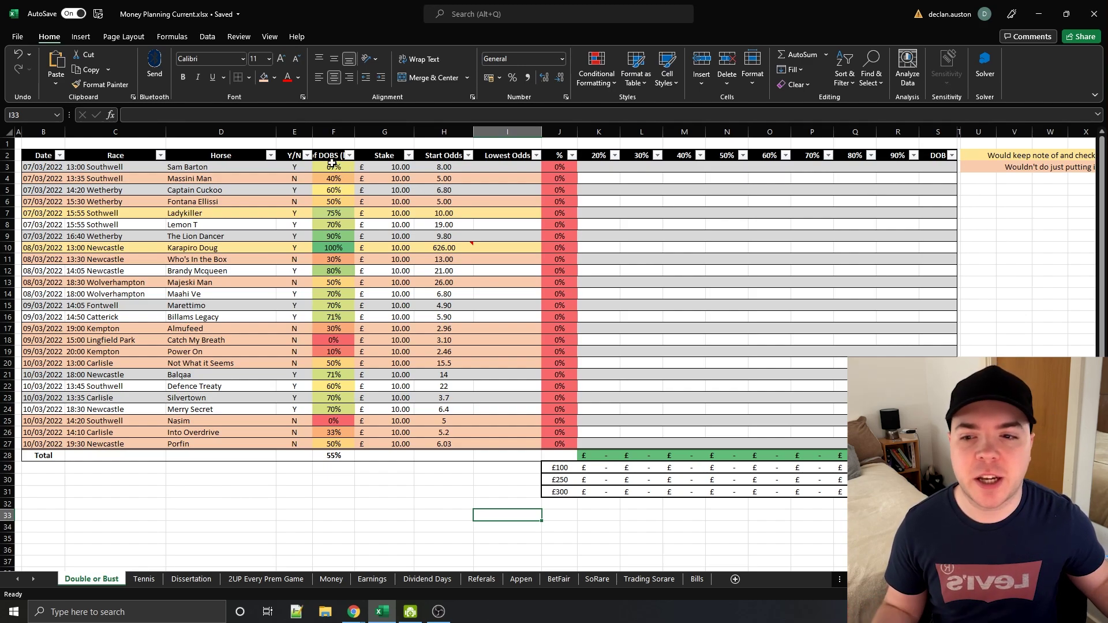
{"action": "left_click_drag", "start_coordinate": [333, 167], "coordinate": [335, 444]}
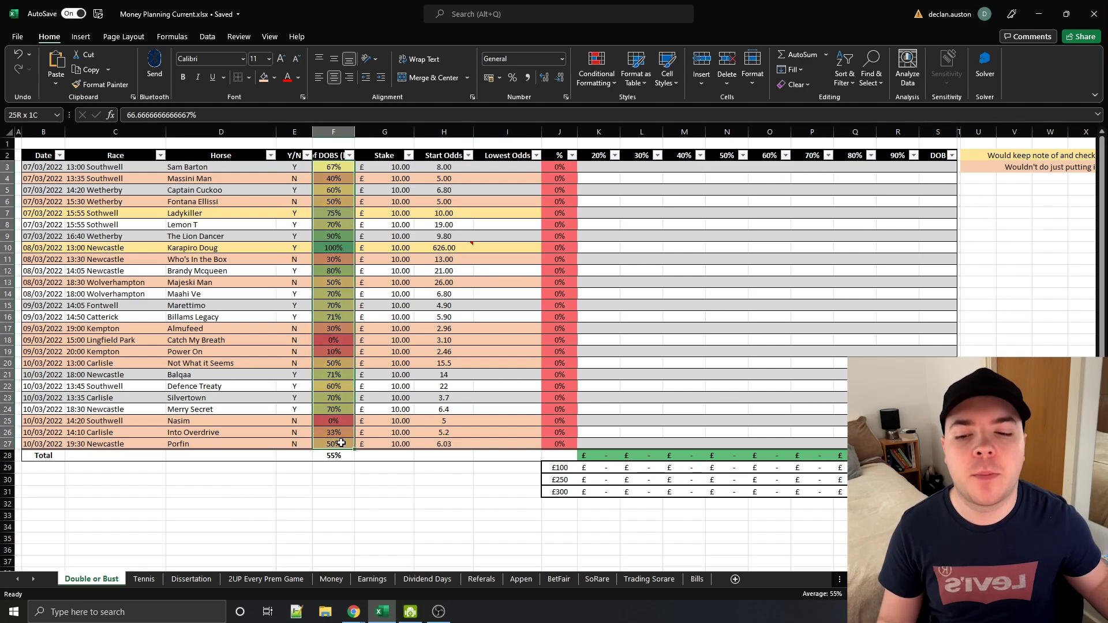
{"action": "left_click", "coordinate": [320, 503]}
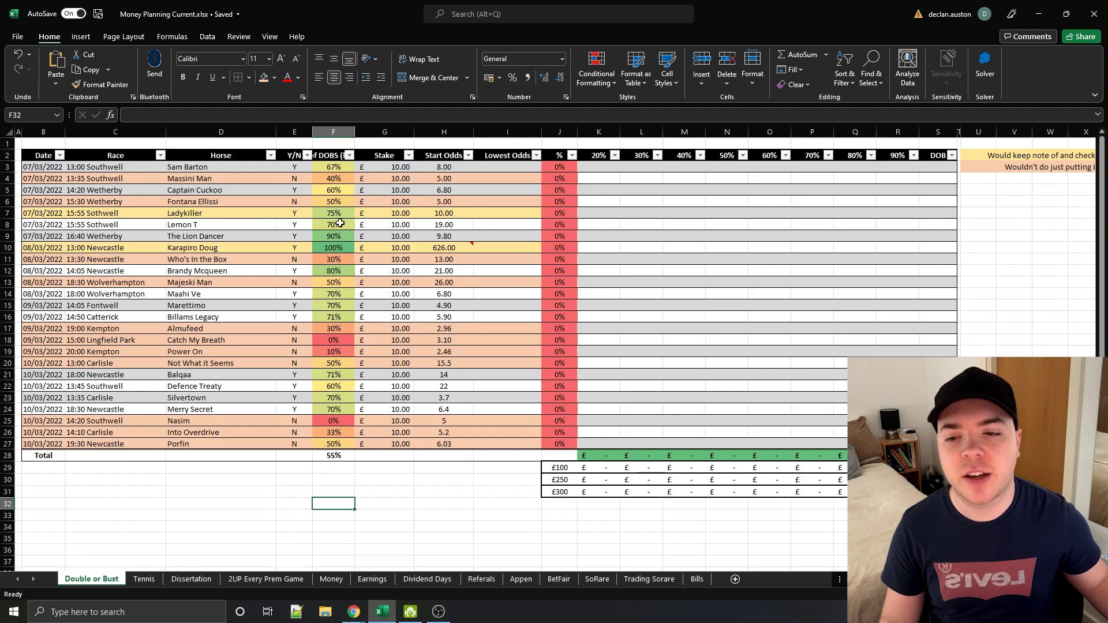
Compare the DOBS percentages of Karapiro Doug and The Lion Dancer.
{"action": "left_click", "coordinate": [324, 247]}
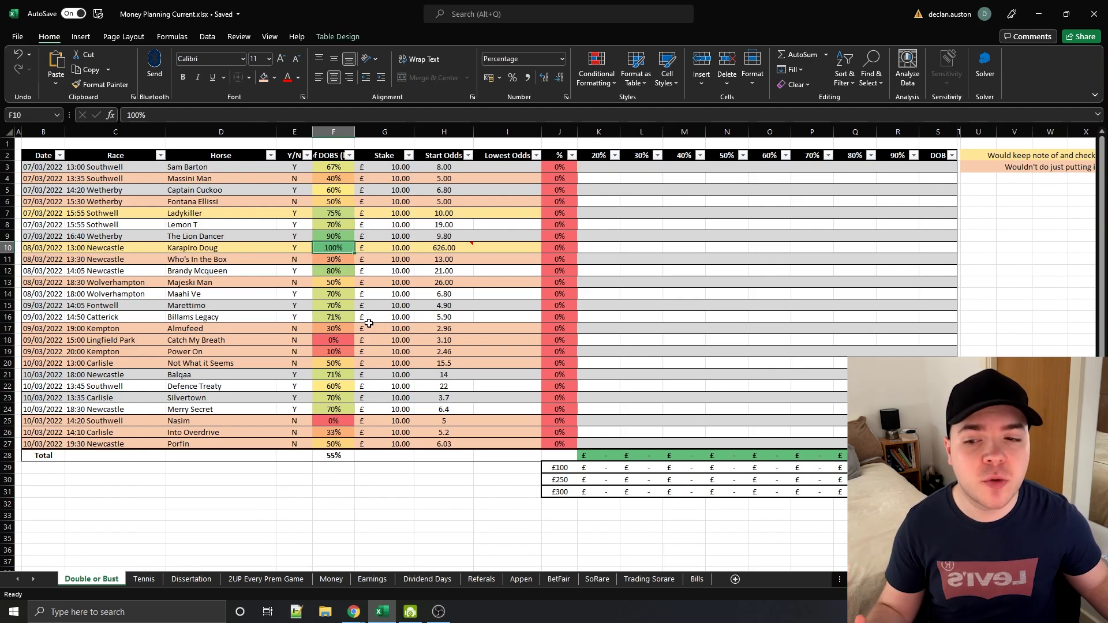
{"action": "left_click_drag", "start_coordinate": [256, 246], "coordinate": [288, 246]}
{"action": "left_click", "coordinate": [332, 247]}
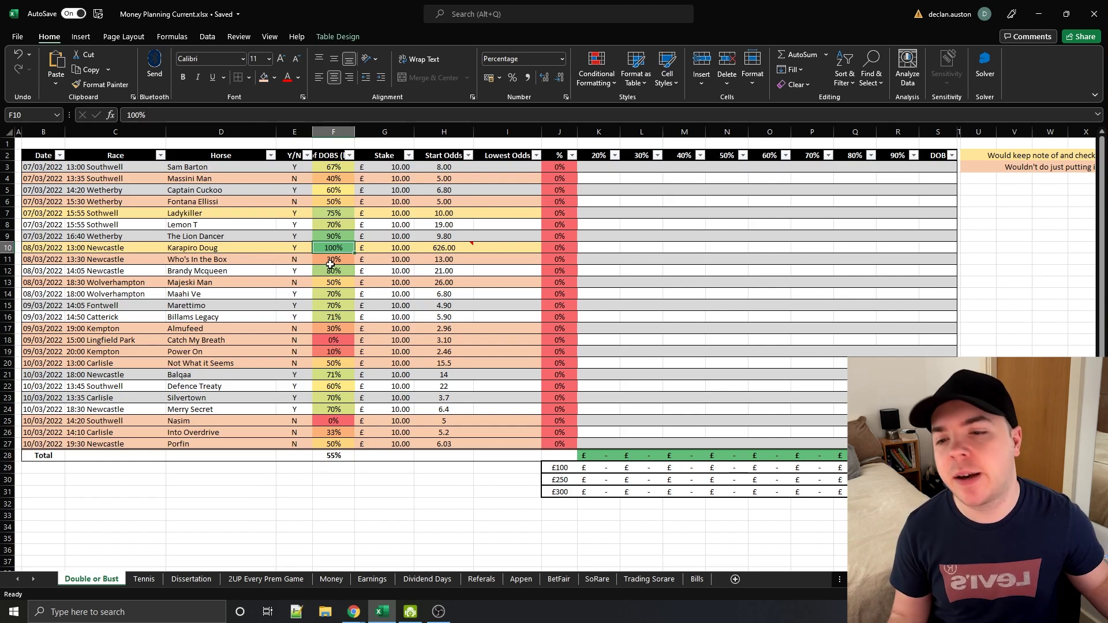
{"action": "left_click", "coordinate": [330, 237]}
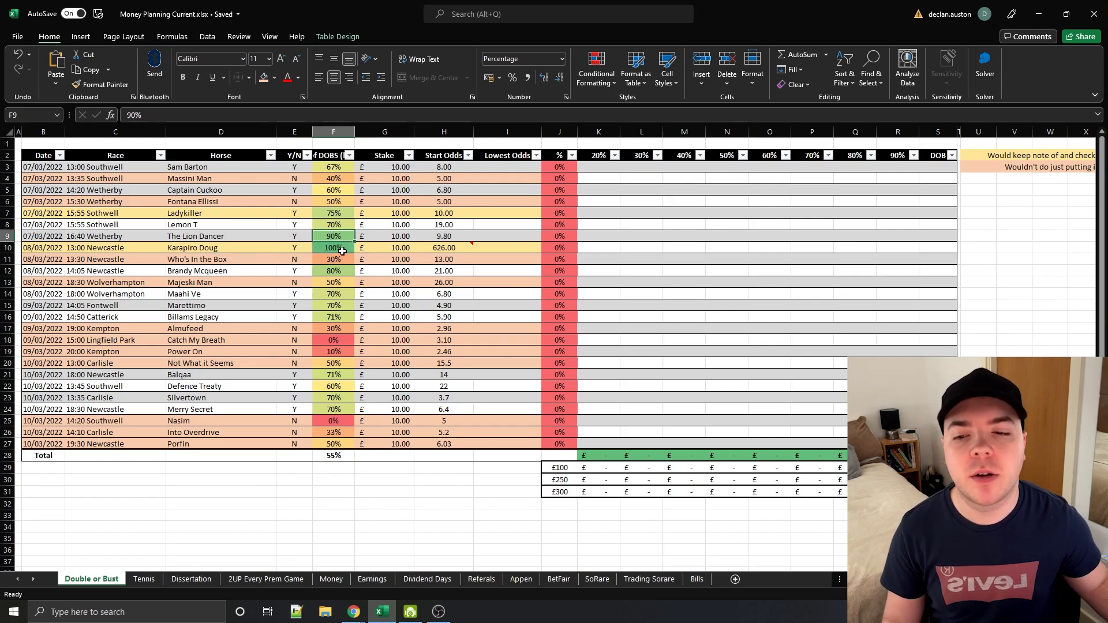
{"action": "left_click", "coordinate": [333, 249]}
{"action": "left_click", "coordinate": [330, 236]}
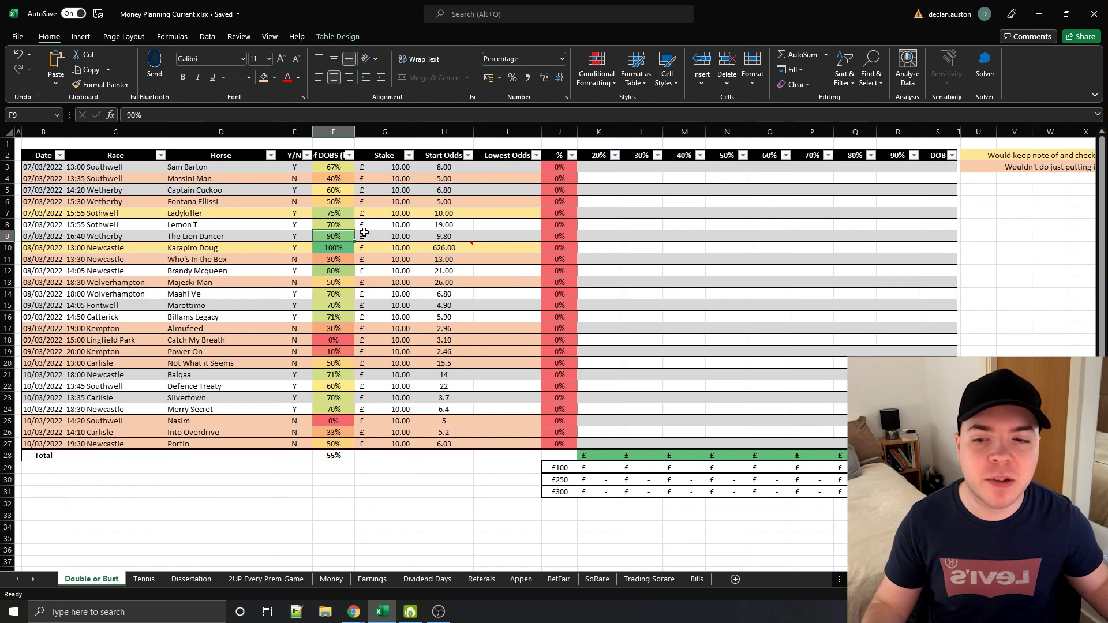
Check the DOBS percentages of Massini Man, Catch My Breath and Power On.
{"action": "left_click", "coordinate": [339, 181]}
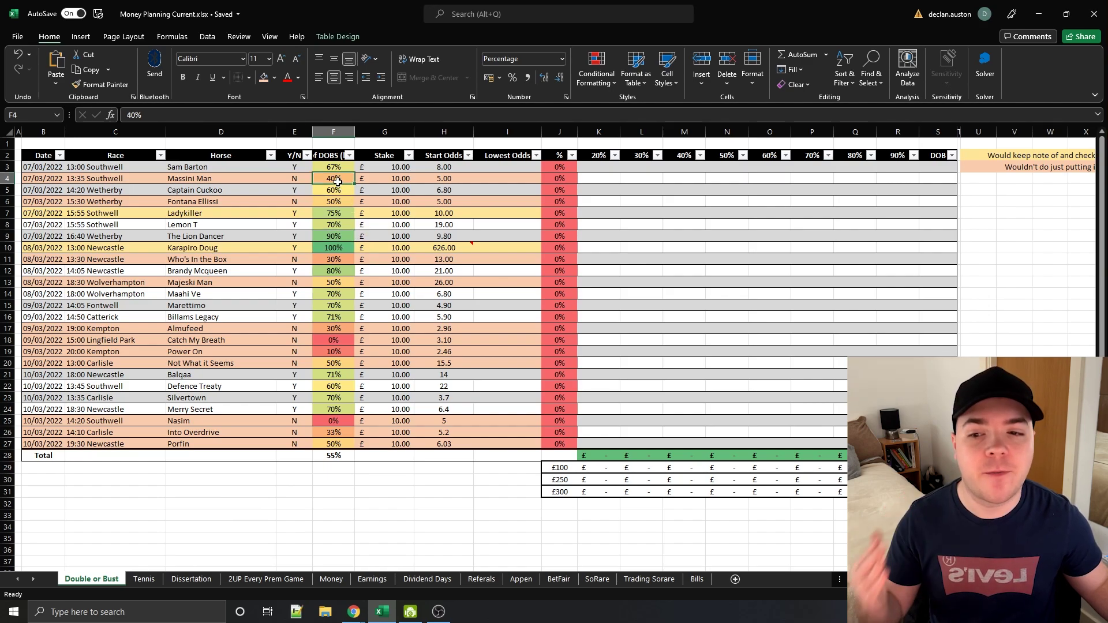
{"action": "left_click", "coordinate": [338, 342]}
{"action": "left_click", "coordinate": [345, 353]}
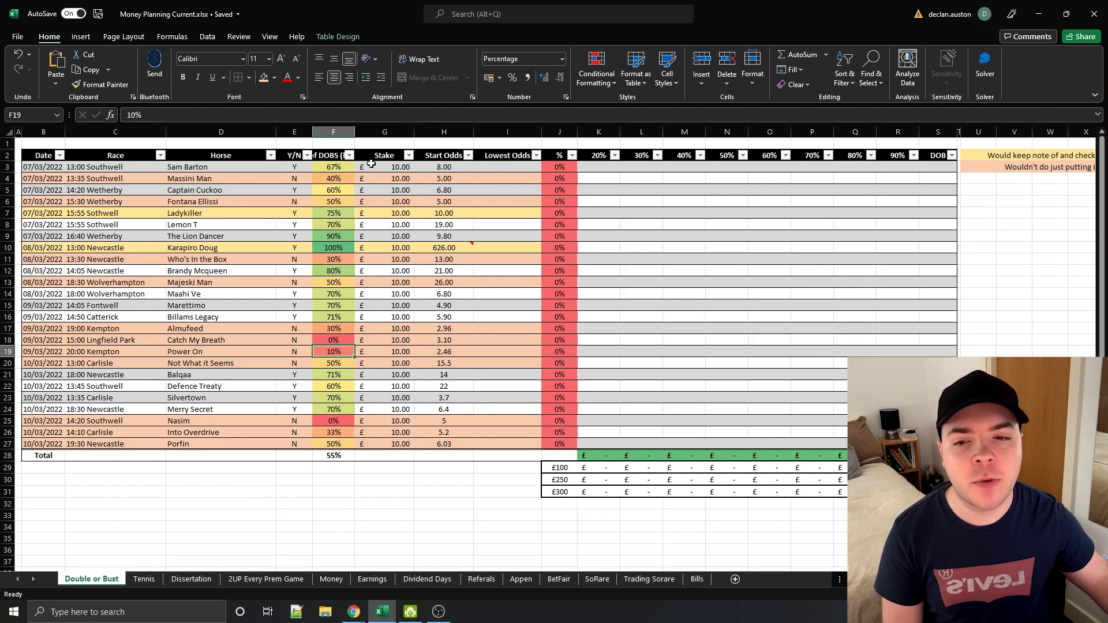
Review the Stake and Start Odds columns for all listed horses.
{"action": "left_click_drag", "start_coordinate": [376, 166], "coordinate": [407, 449]}
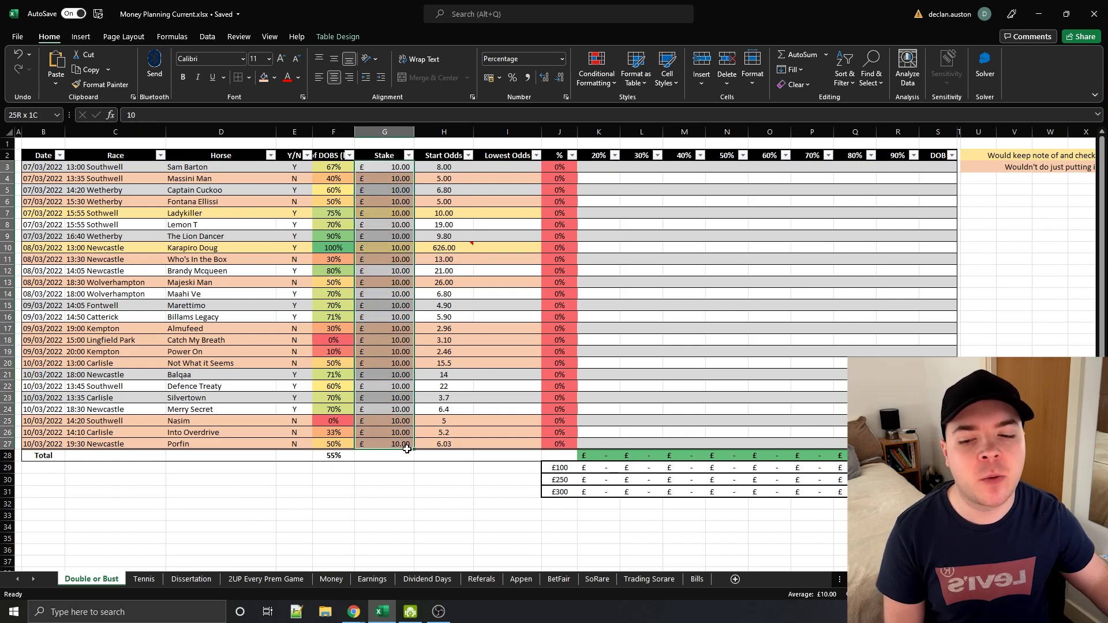
{"action": "left_click", "coordinate": [439, 490]}
{"action": "left_click_drag", "start_coordinate": [448, 169], "coordinate": [445, 445]}
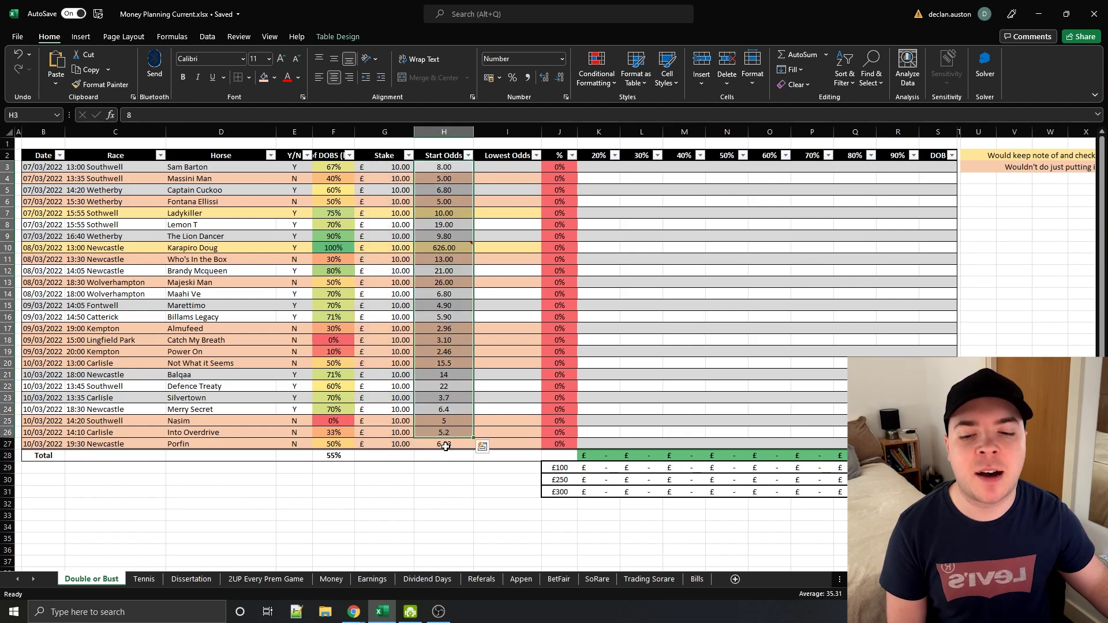
{"action": "left_click", "coordinate": [447, 466]}
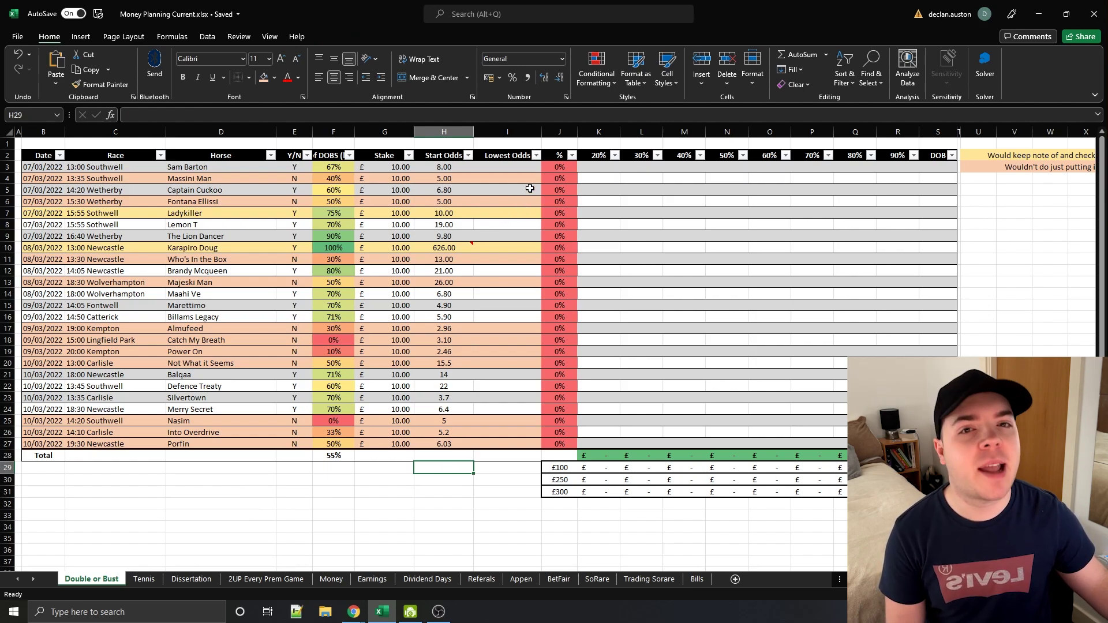
Undo the clearing of the Lowest Odds column and review its values for all horses.
{"action": "left_click_drag", "start_coordinate": [502, 166], "coordinate": [502, 446]}
{"action": "left_click", "coordinate": [474, 494]}
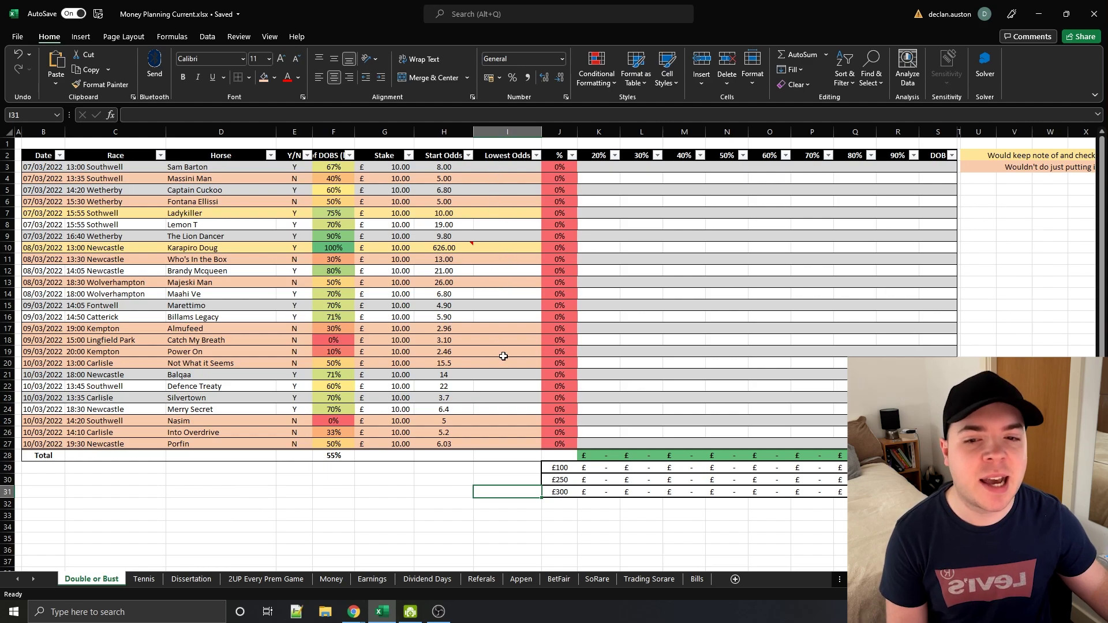
{"action": "key", "text": "ctrl+z"}
{"action": "left_click", "coordinate": [452, 522]}
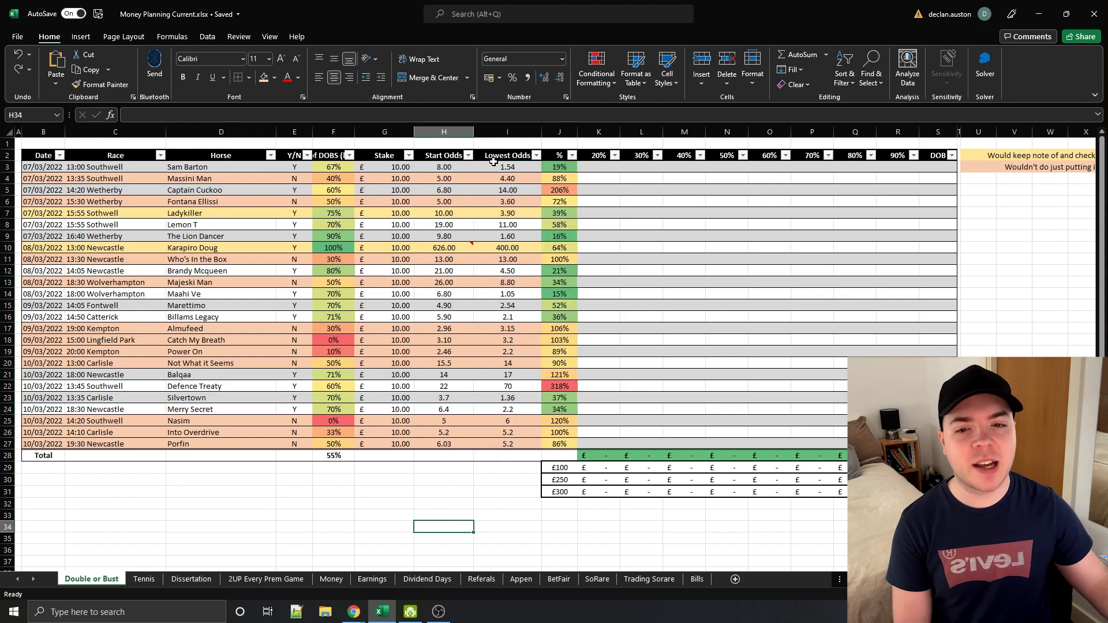
{"action": "left_click_drag", "start_coordinate": [494, 163], "coordinate": [503, 444]}
{"action": "left_click", "coordinate": [507, 480]}
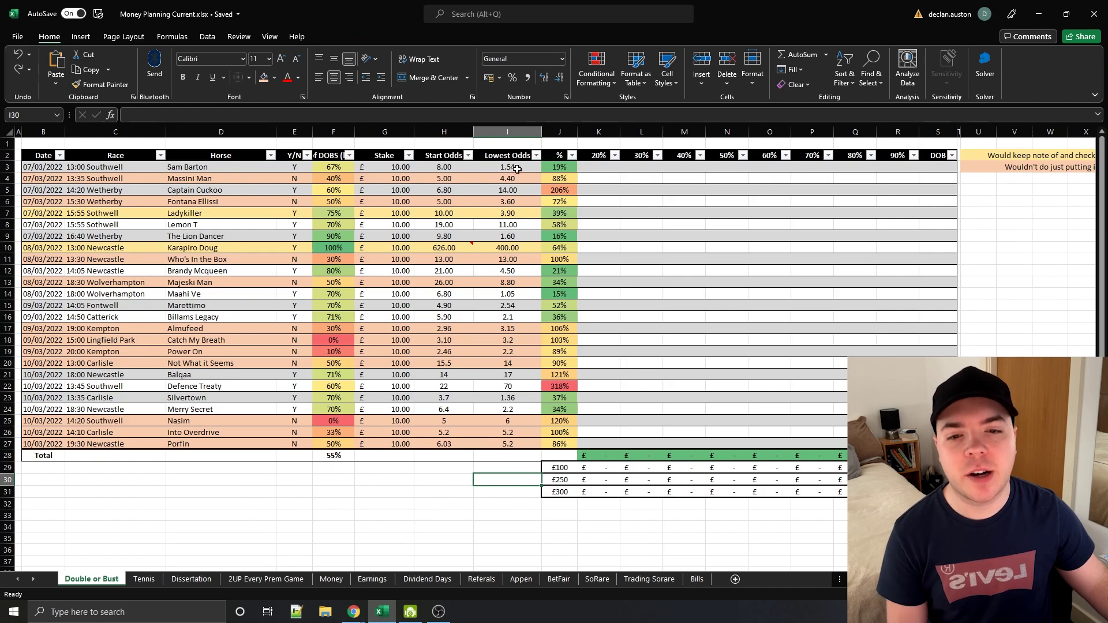
Compare the lowest-to-start odds percentages of Sam Barton and Captain Cuckoo, and check Captain Cuckoo's lowest odds.
{"action": "left_click", "coordinate": [552, 168]}
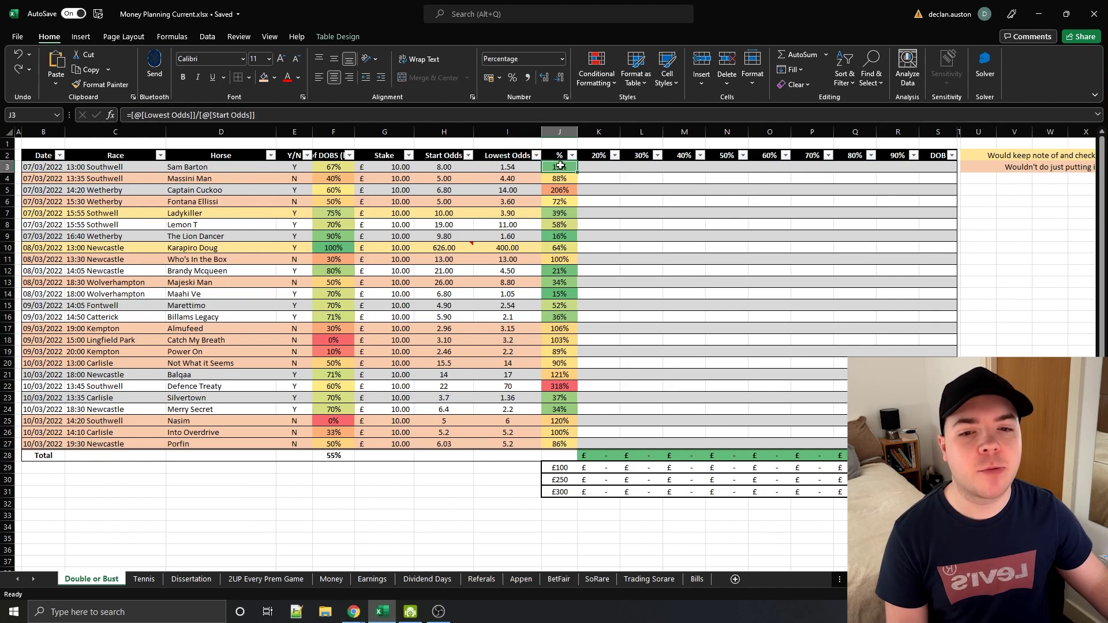
{"action": "left_click", "coordinate": [562, 192]}
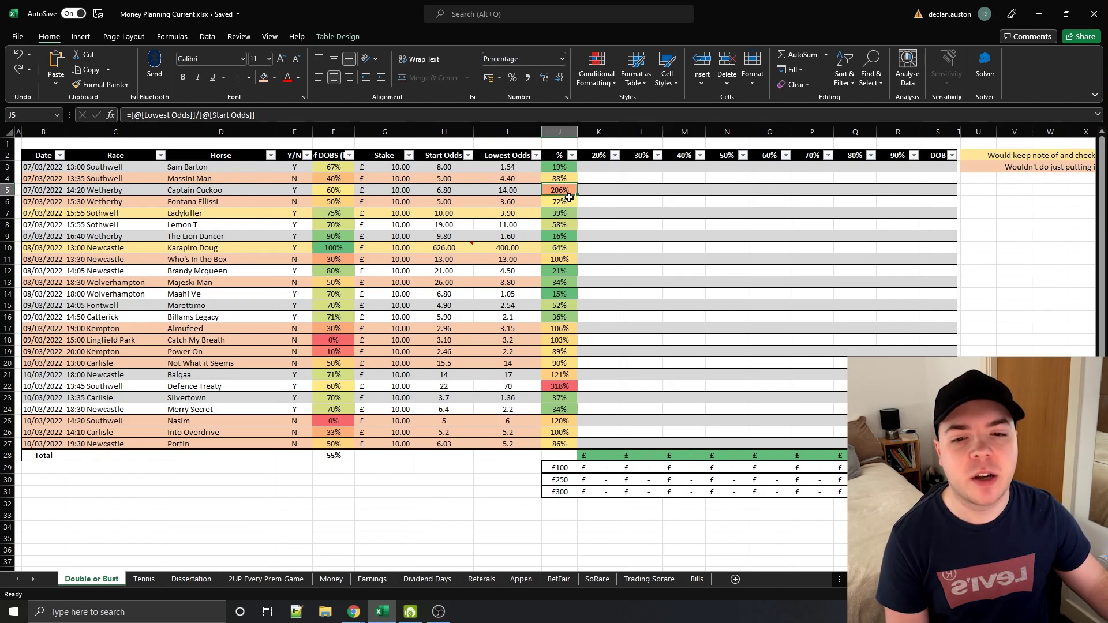
{"action": "left_click", "coordinate": [486, 193]}
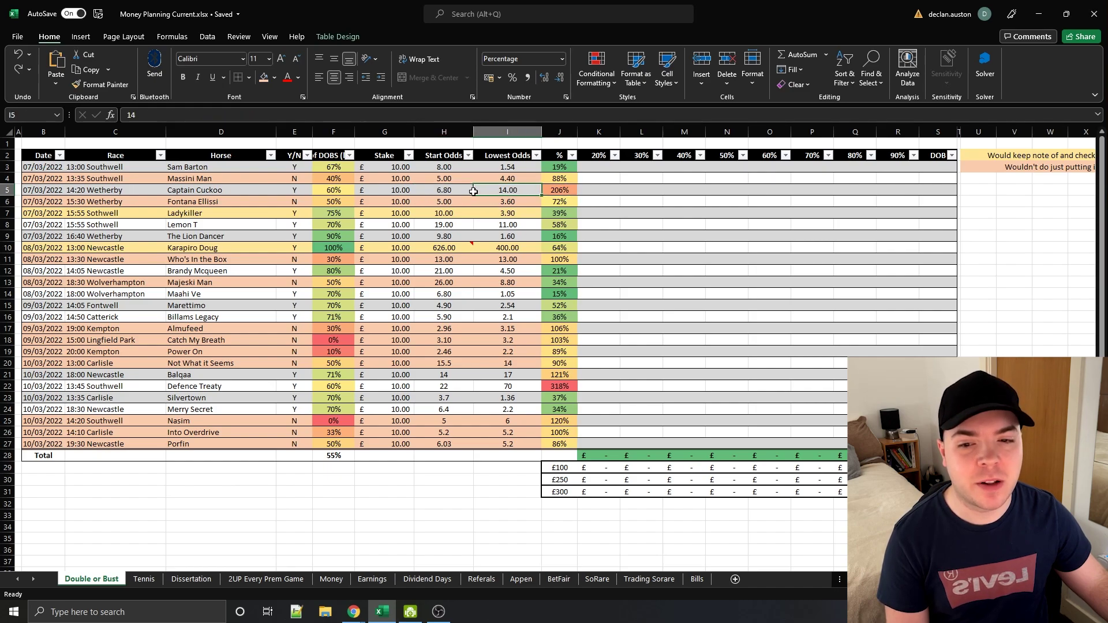
{"action": "left_click", "coordinate": [478, 469]}
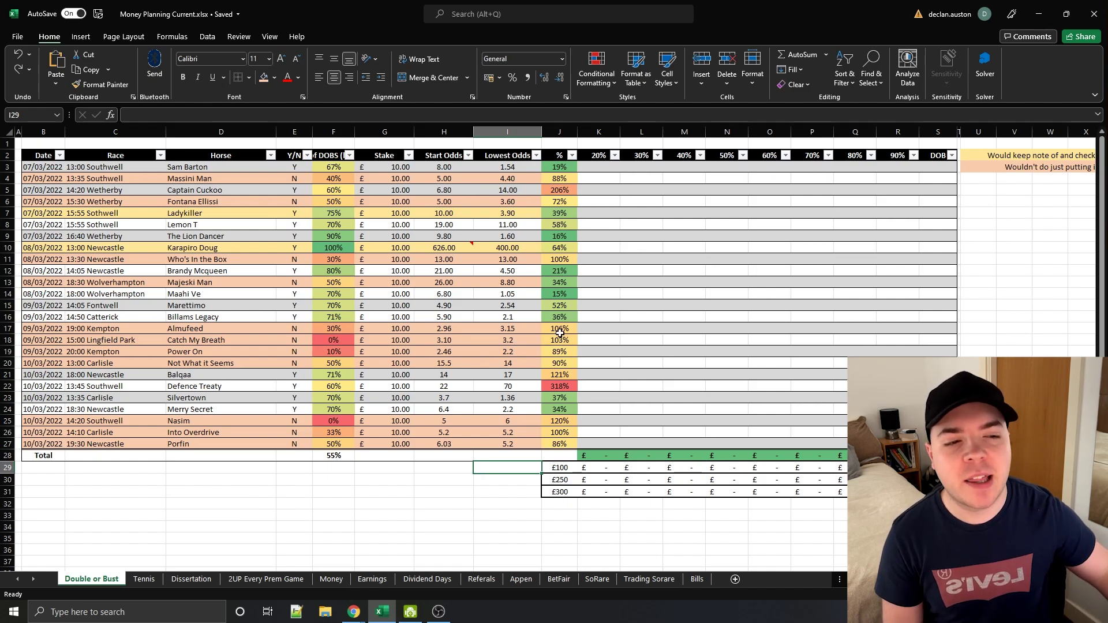
Examine the 20% to 90% lay columns, focusing on 50%, 40%, 30% and 20%.
{"action": "left_click_drag", "start_coordinate": [599, 167], "coordinate": [901, 456]}
{"action": "left_click", "coordinate": [1014, 386]}
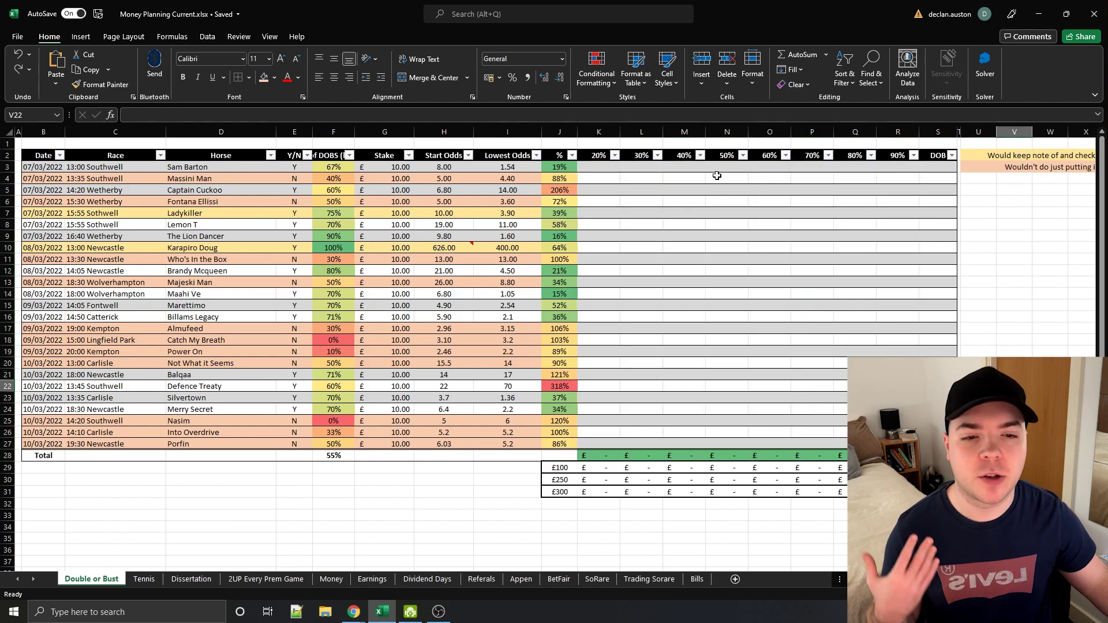
{"action": "left_click_drag", "start_coordinate": [722, 155], "coordinate": [730, 446]}
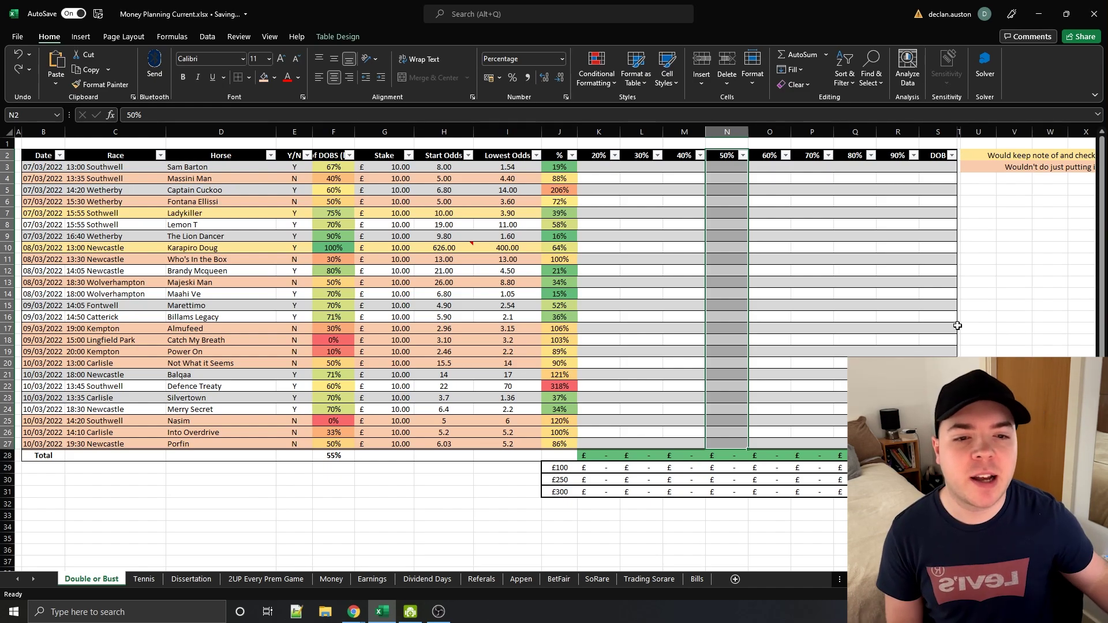
{"action": "left_click", "coordinate": [683, 149]}
{"action": "left_click", "coordinate": [683, 149]}
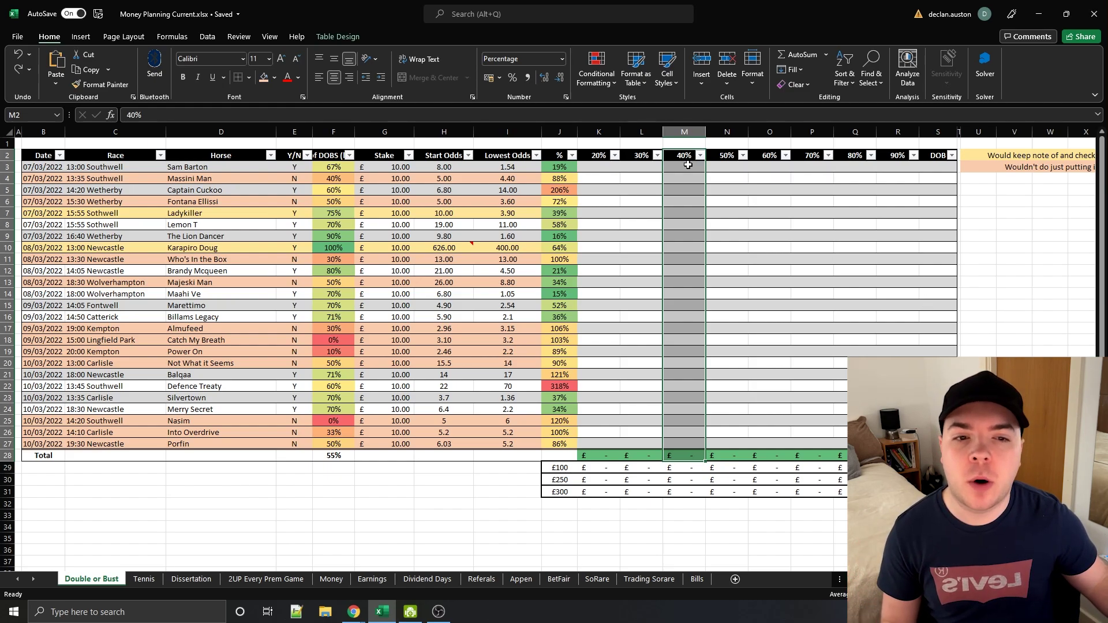
{"action": "left_click_drag", "start_coordinate": [644, 165], "coordinate": [606, 444]}
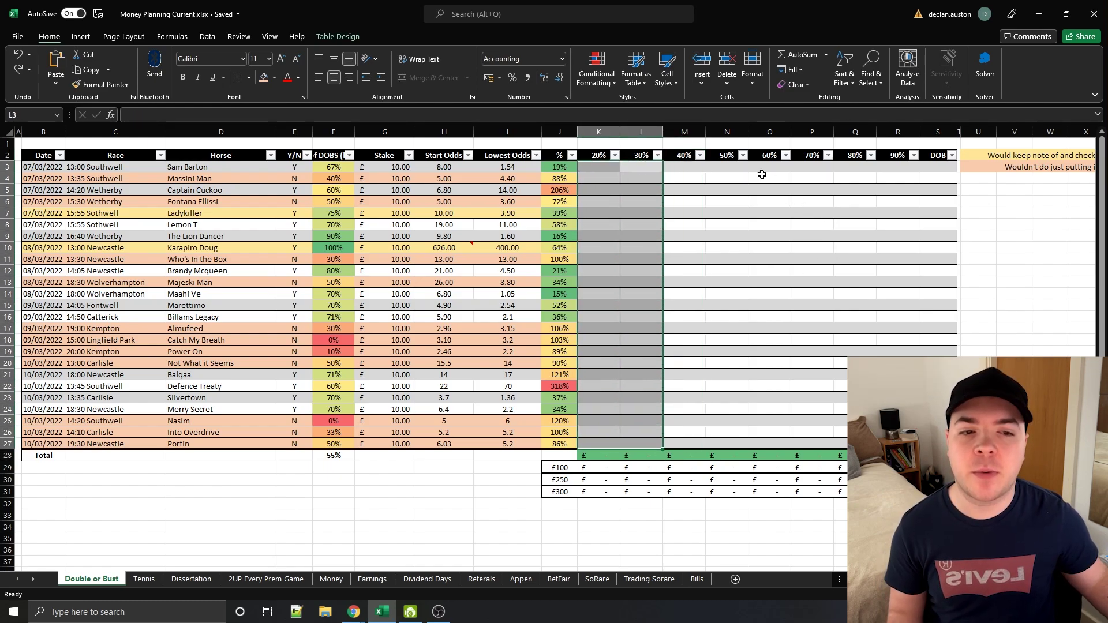
Look over the 60% to 90% columns and undo the clearing of the 20% through DOB results.
{"action": "left_click_drag", "start_coordinate": [767, 153], "coordinate": [900, 444]}
{"action": "left_click", "coordinate": [1050, 387]}
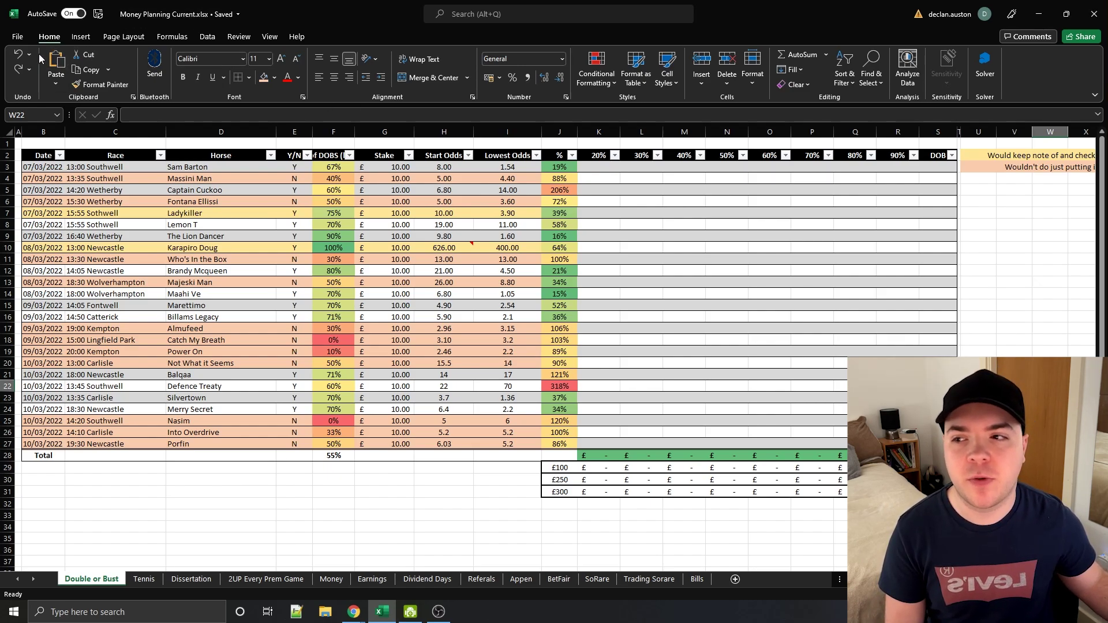
{"action": "left_click", "coordinate": [19, 55]}
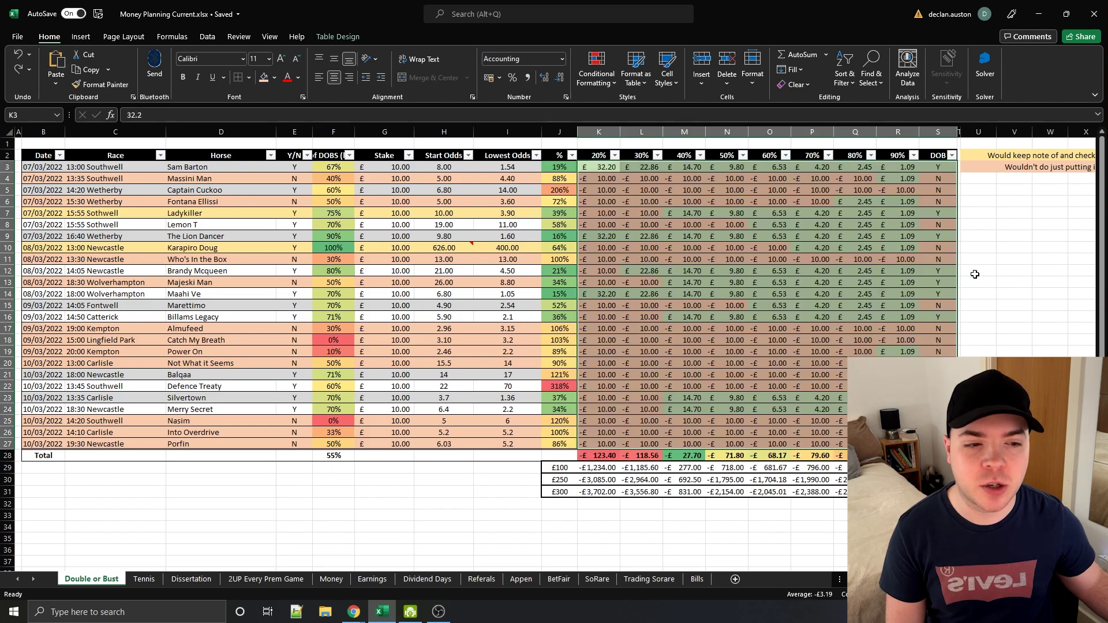
{"action": "left_click", "coordinate": [1028, 259]}
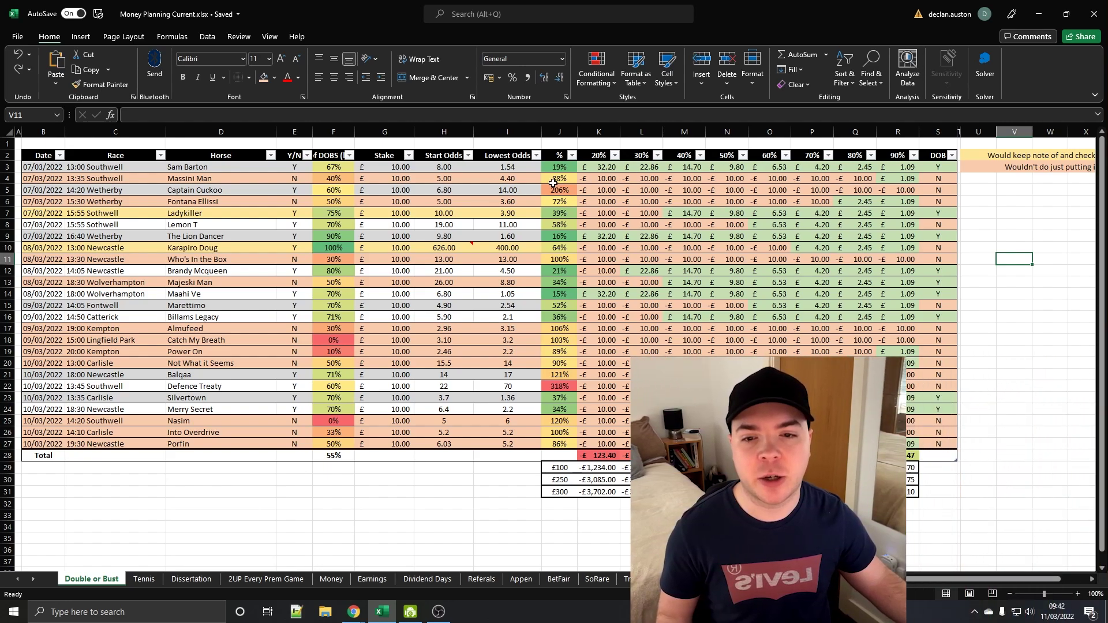
{"action": "left_click", "coordinate": [432, 167]}
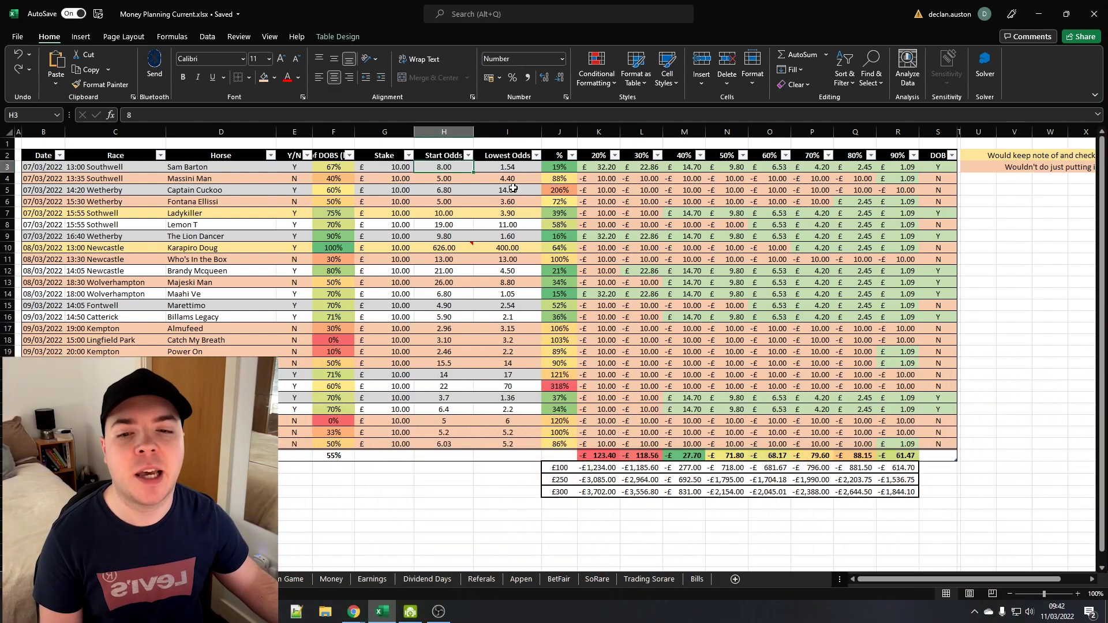
{"action": "left_click", "coordinate": [507, 167]}
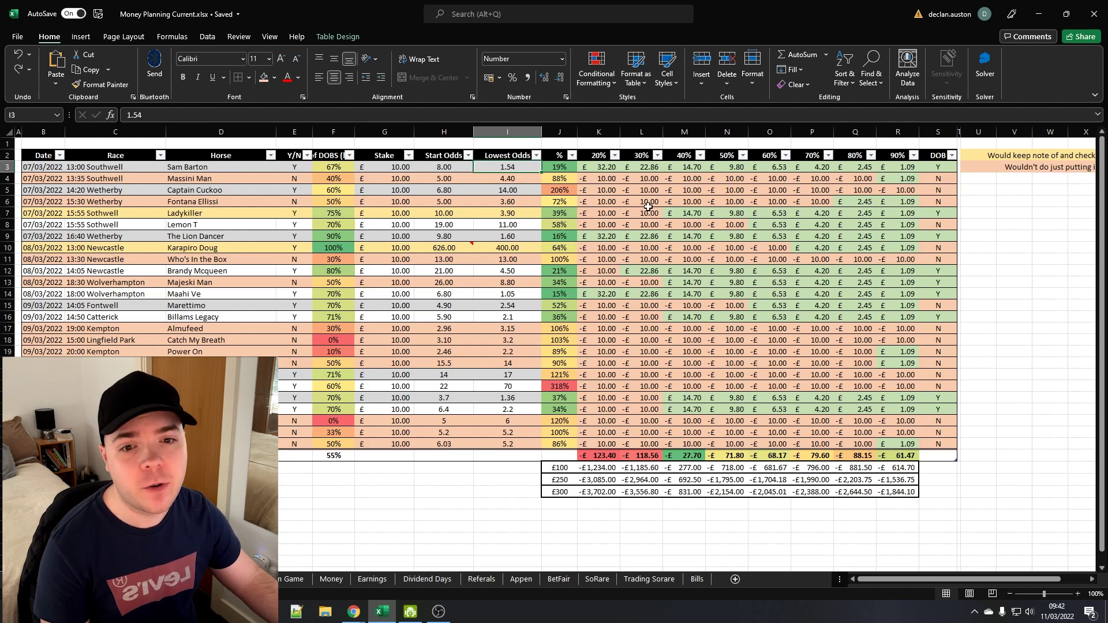
{"action": "left_click", "coordinate": [559, 168]}
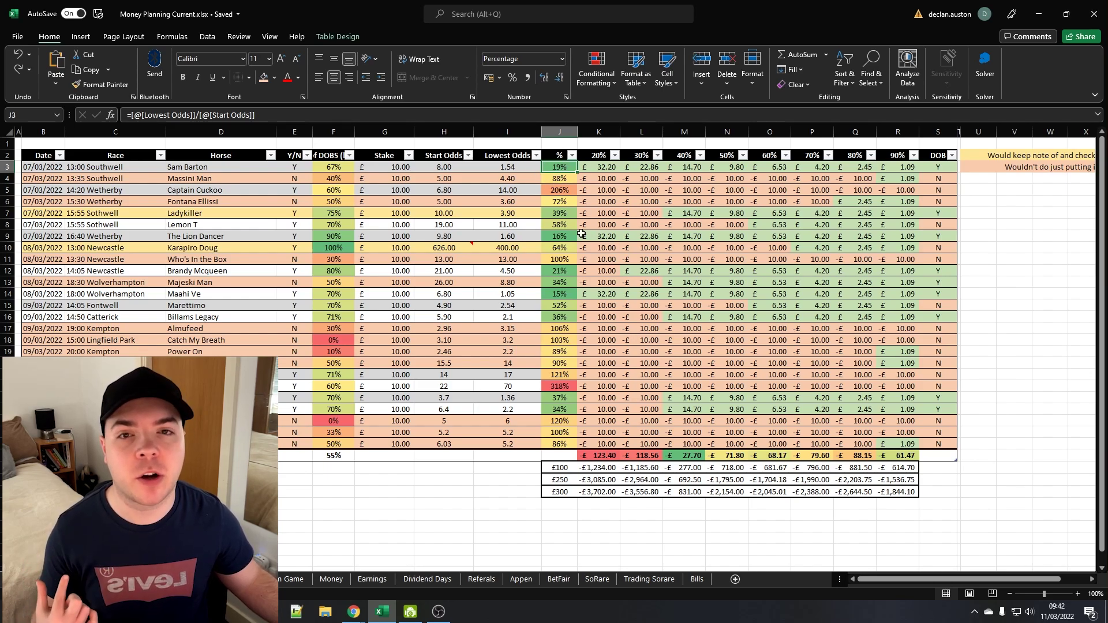
{"action": "left_click", "coordinate": [449, 172]}
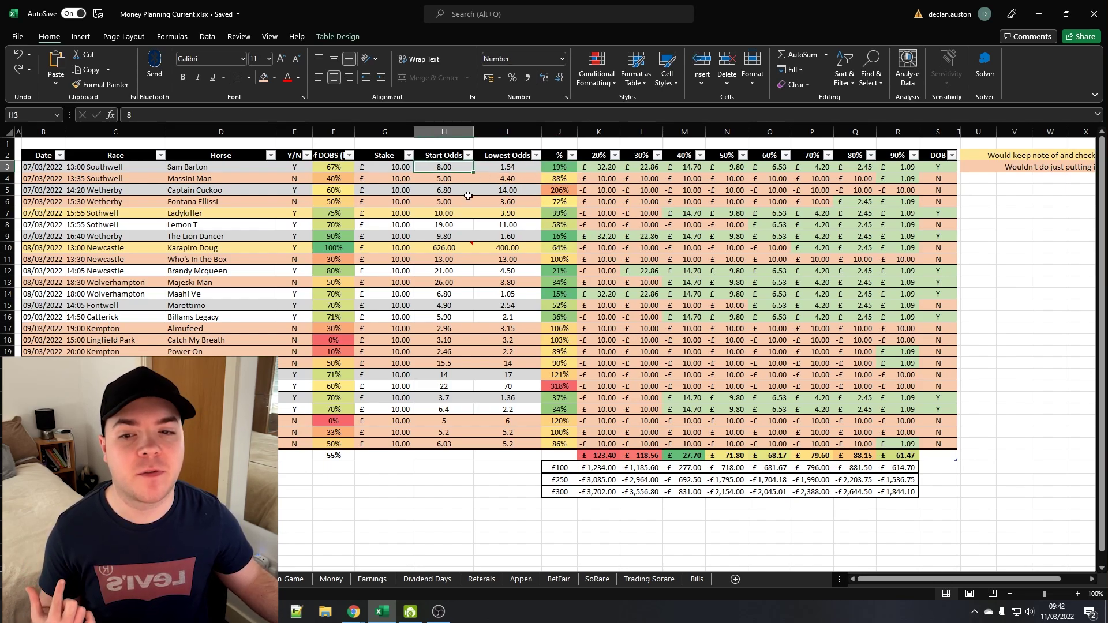
{"action": "left_click", "coordinate": [590, 168]}
{"action": "left_click", "coordinate": [646, 168]}
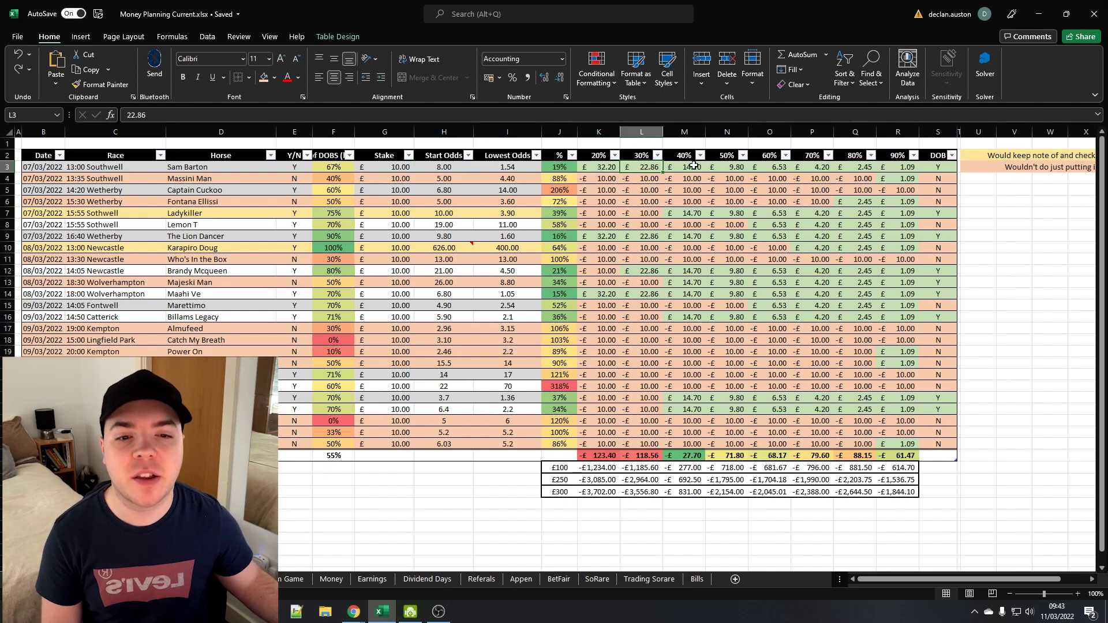
{"action": "left_click_drag", "start_coordinate": [590, 168], "coordinate": [907, 167]}
{"action": "left_click", "coordinate": [1014, 236]}
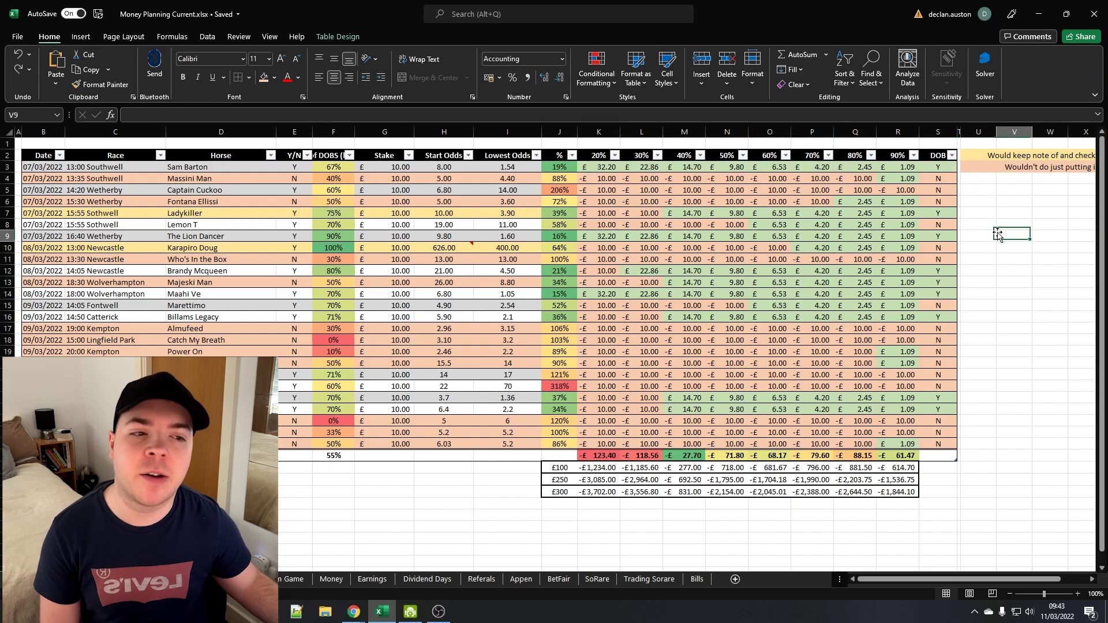
Review the 50% column's results for all horses and its total.
{"action": "left_click_drag", "start_coordinate": [727, 148], "coordinate": [728, 468]}
{"action": "left_click", "coordinate": [1018, 469]}
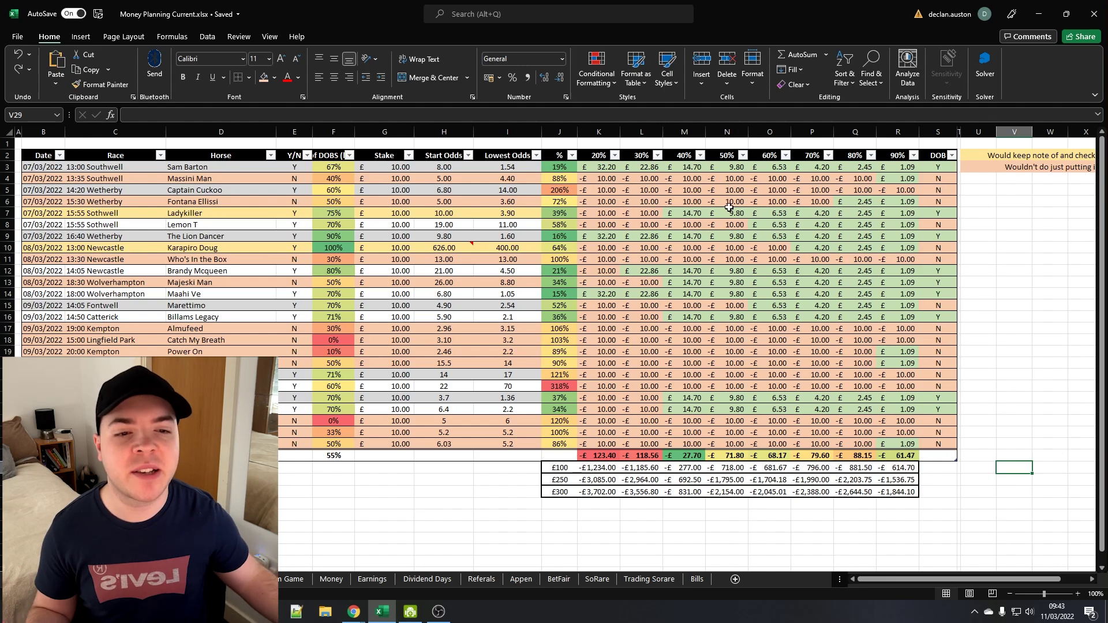
{"action": "left_click_drag", "start_coordinate": [715, 162], "coordinate": [721, 173]}
{"action": "left_click", "coordinate": [727, 455]}
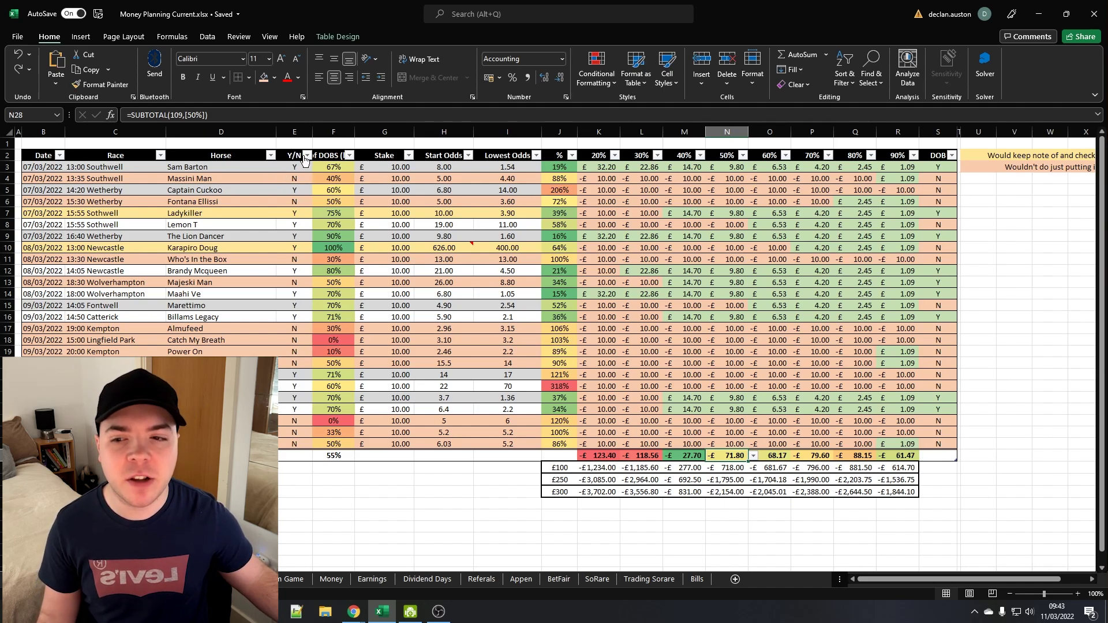
Review the Y/N marking of Massini Man and the DOBS percentages of all horses.
{"action": "left_click", "coordinate": [285, 178]}
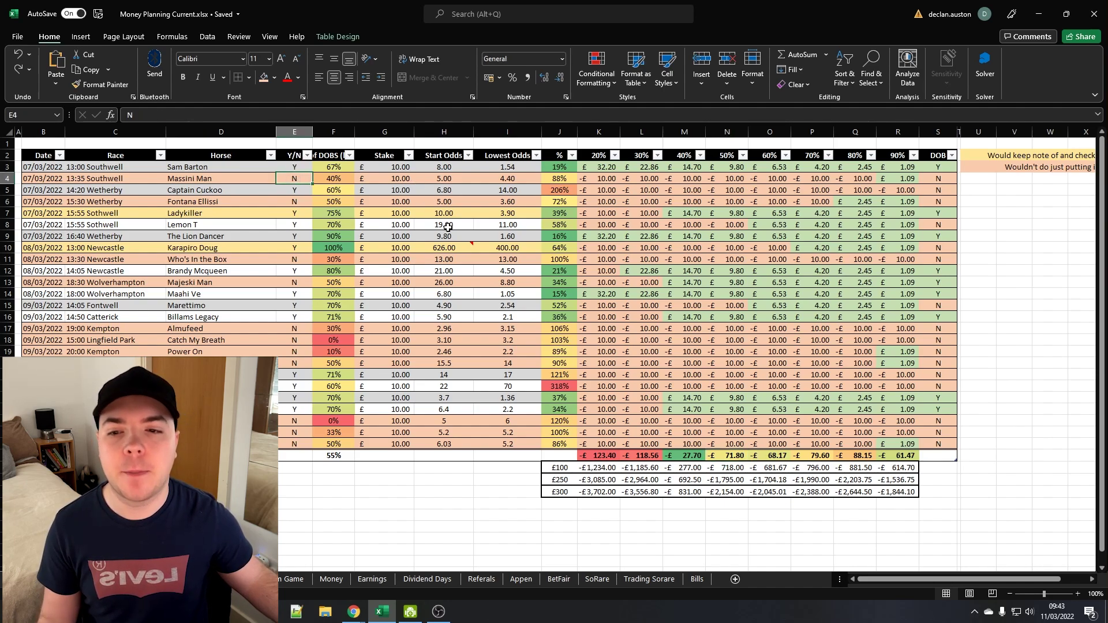
{"action": "left_click", "coordinate": [571, 155]}
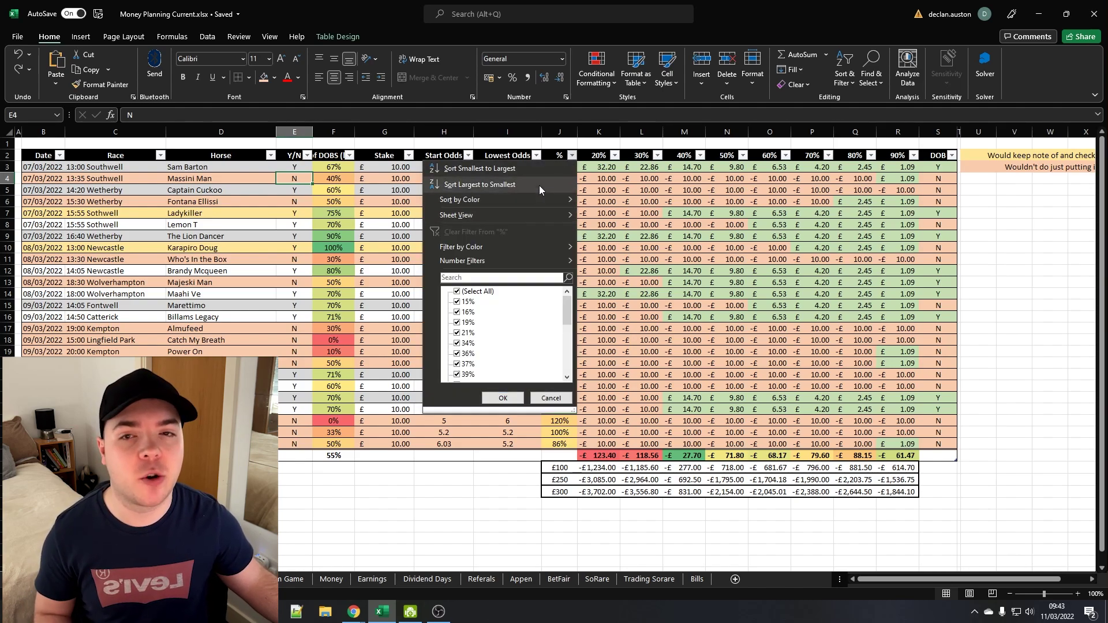
{"action": "key", "text": "Escape"}
{"action": "left_click_drag", "start_coordinate": [333, 167], "coordinate": [338, 446]}
{"action": "left_click", "coordinate": [399, 396]}
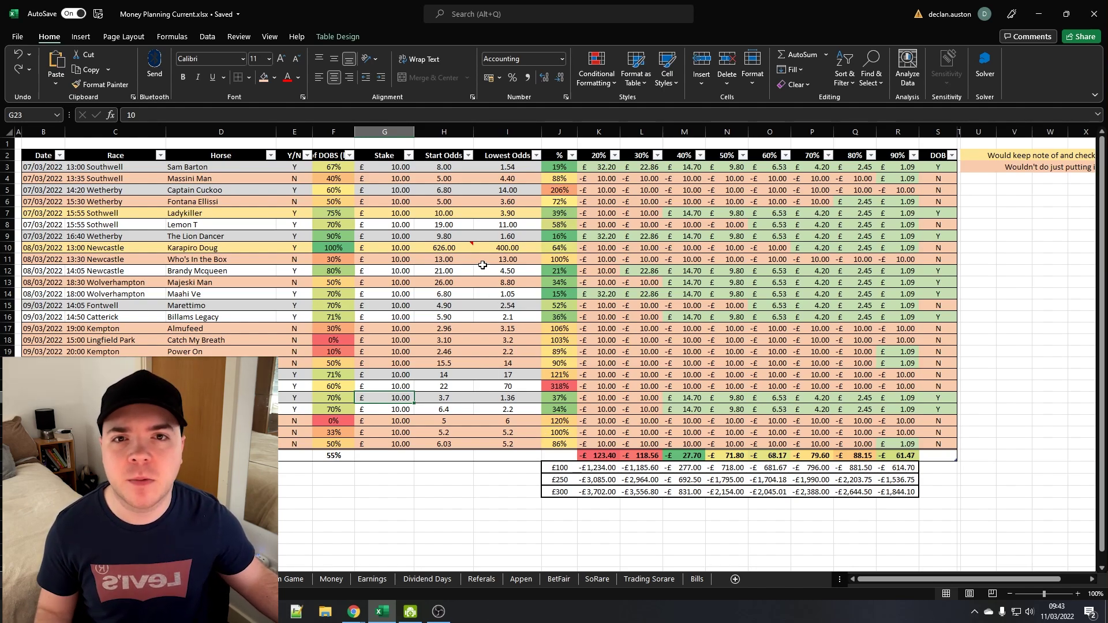
Sort the table by the % column from smallest to largest and review the sorted percentages.
{"action": "left_click", "coordinate": [572, 155]}
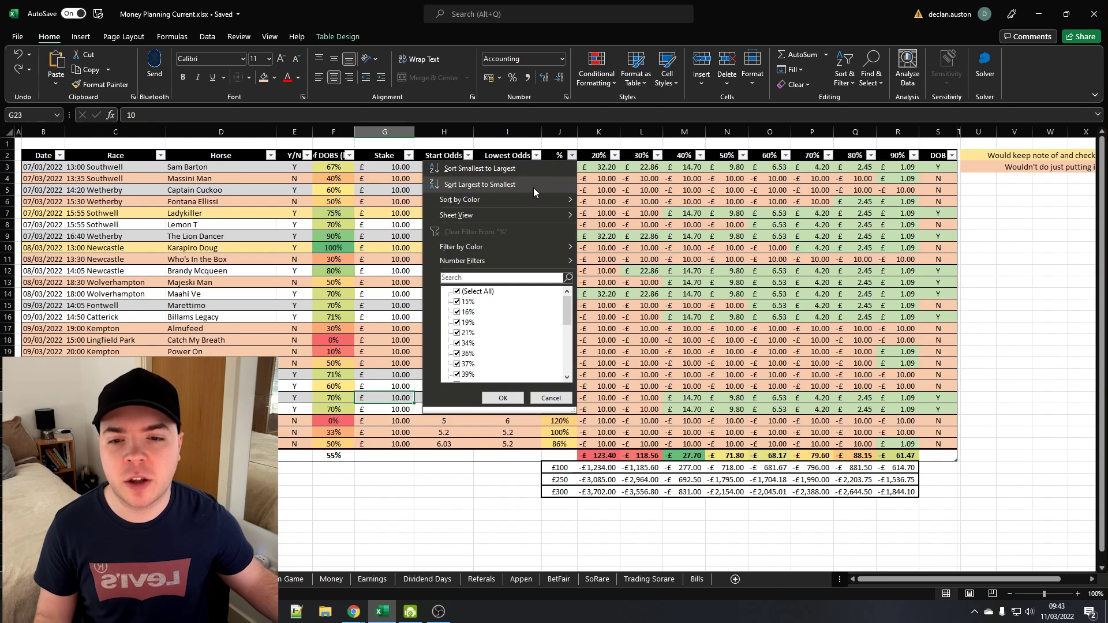
{"action": "left_click", "coordinate": [529, 170]}
{"action": "left_click_drag", "start_coordinate": [559, 167], "coordinate": [561, 433]}
{"action": "left_click", "coordinate": [641, 386]}
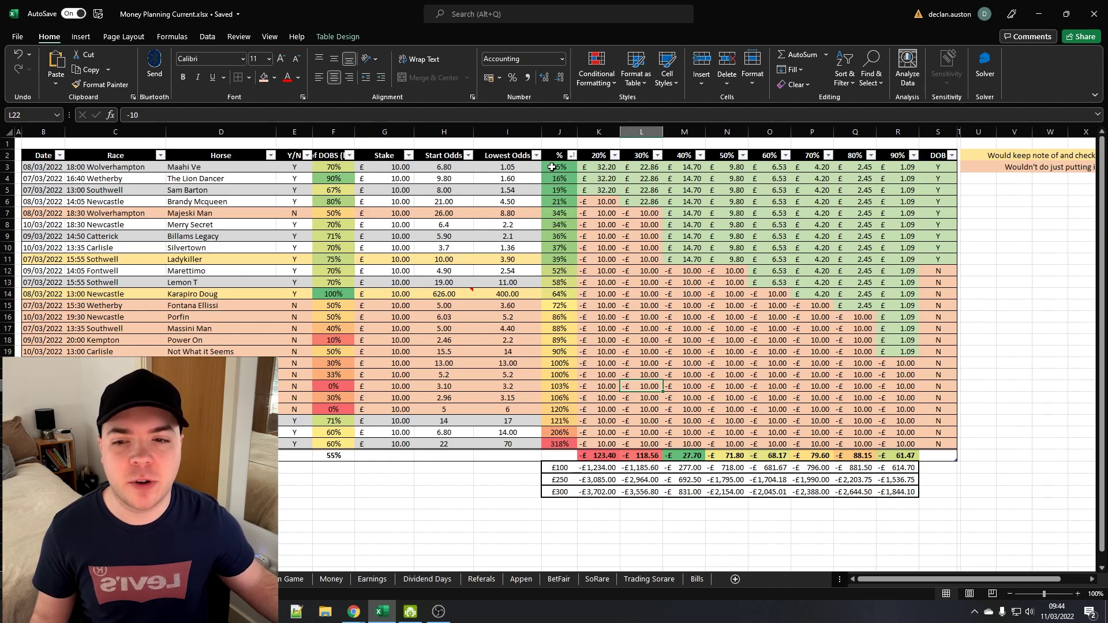
Compare the DOBS percentages of the first twelve and last three sorted horses, and check the last three horses' results.
{"action": "left_click_drag", "start_coordinate": [329, 169], "coordinate": [338, 295]}
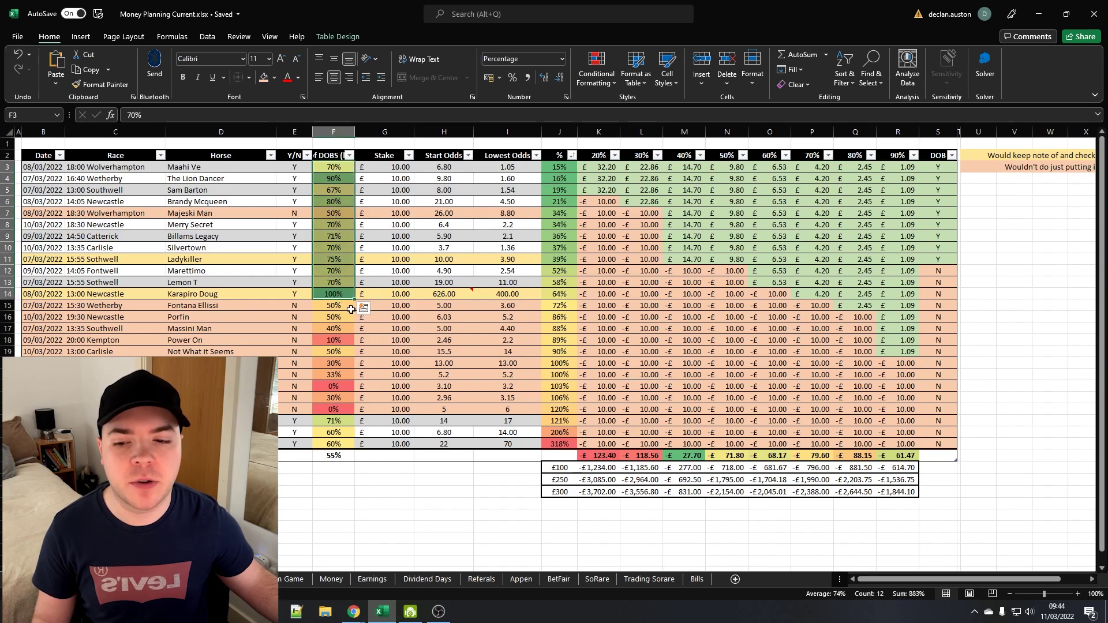
{"action": "left_click", "coordinate": [338, 456]}
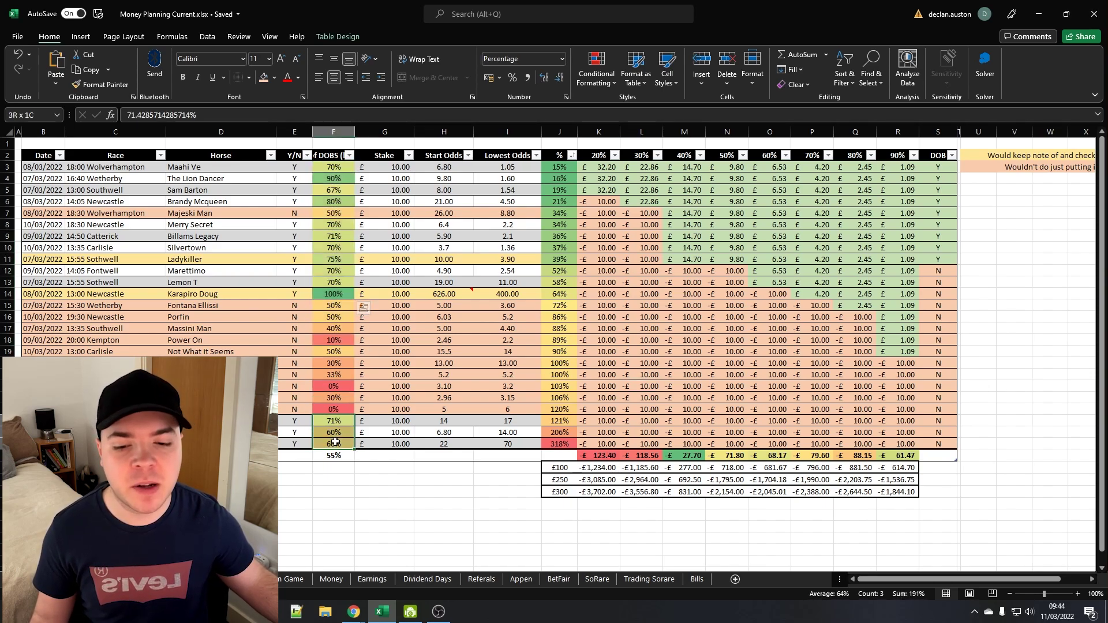
{"action": "key", "text": "Down"}
{"action": "key", "text": "Down"}
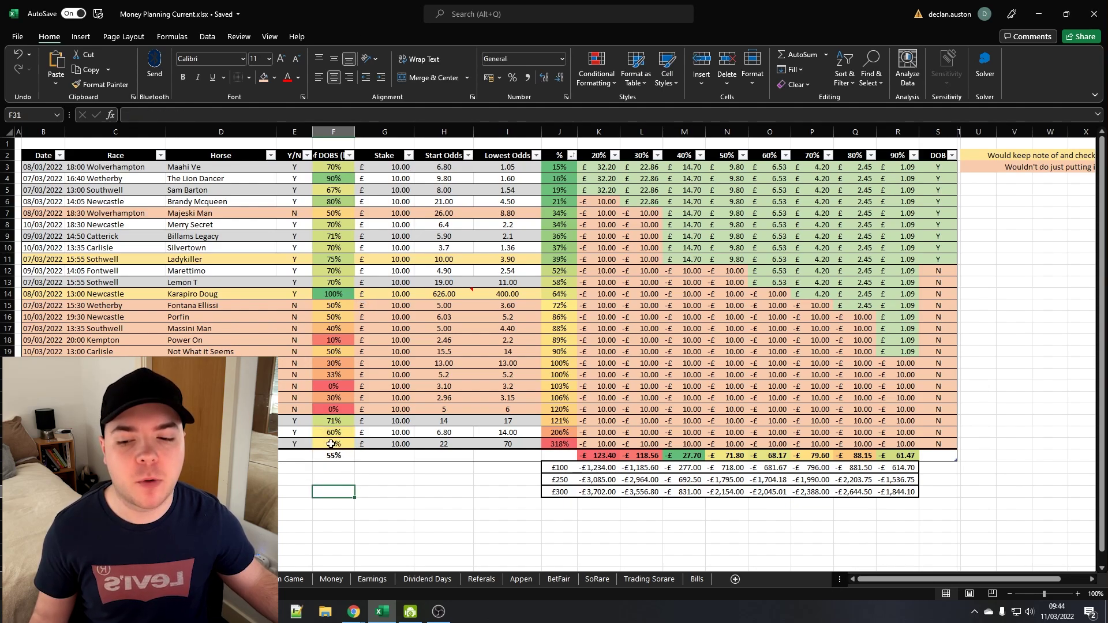
{"action": "left_click_drag", "start_coordinate": [335, 444], "coordinate": [335, 424]}
{"action": "left_click", "coordinate": [508, 480]}
{"action": "left_click_drag", "start_coordinate": [556, 444], "coordinate": [916, 421]}
{"action": "left_click", "coordinate": [974, 420]}
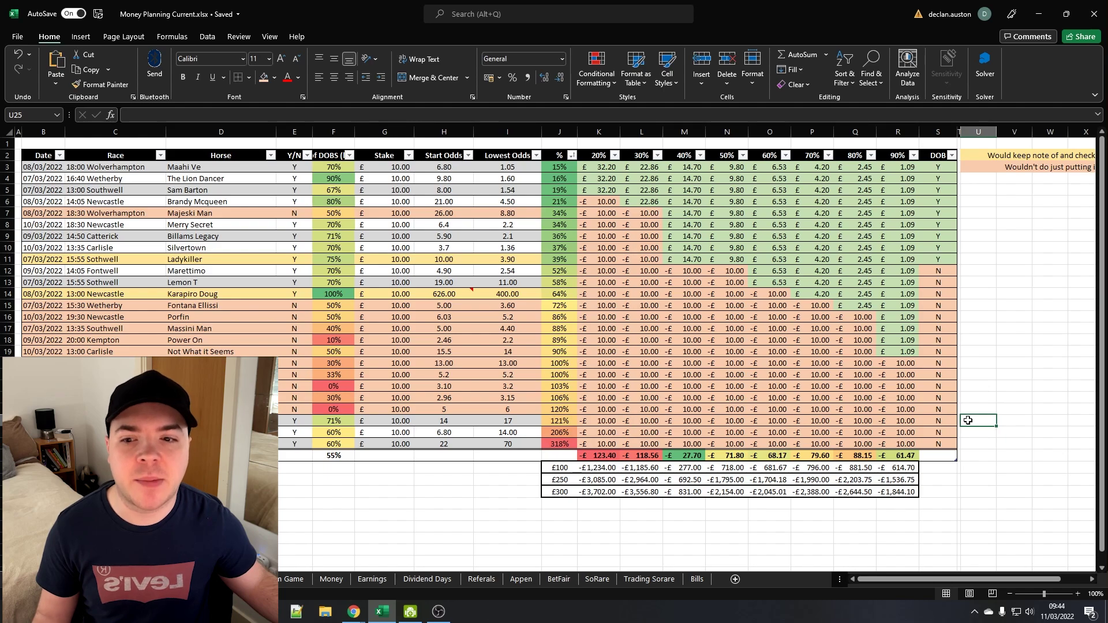
Review Majeski Man's row, checking its odds, DOBS percentage, Y/N marking and results at each lay threshold.
{"action": "left_click_drag", "start_coordinate": [220, 213], "coordinate": [468, 215]}
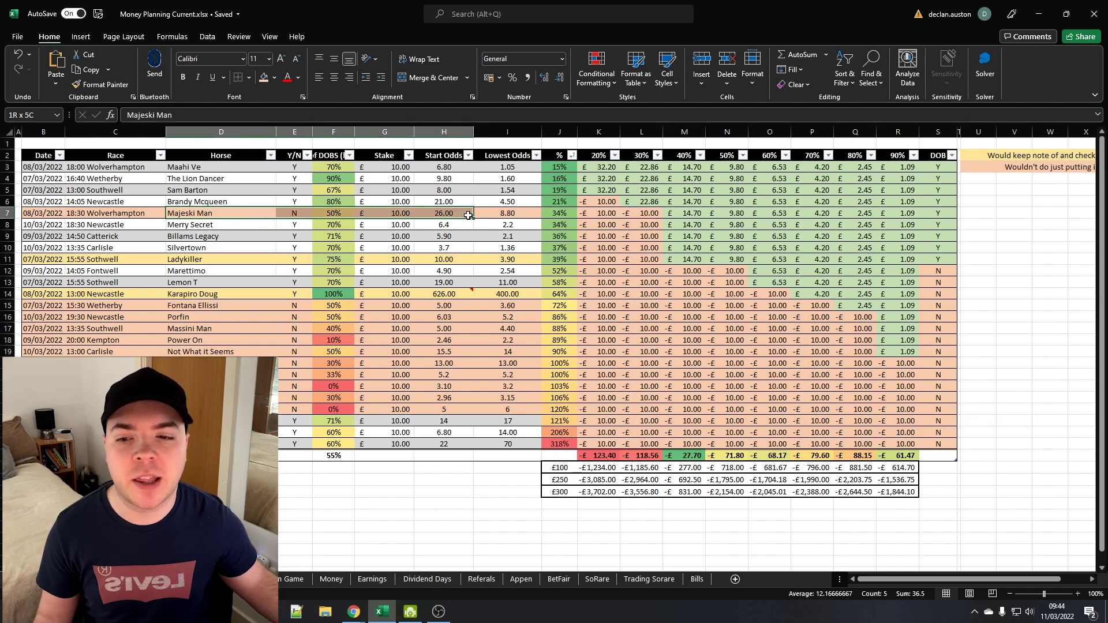
{"action": "left_click", "coordinate": [342, 213]}
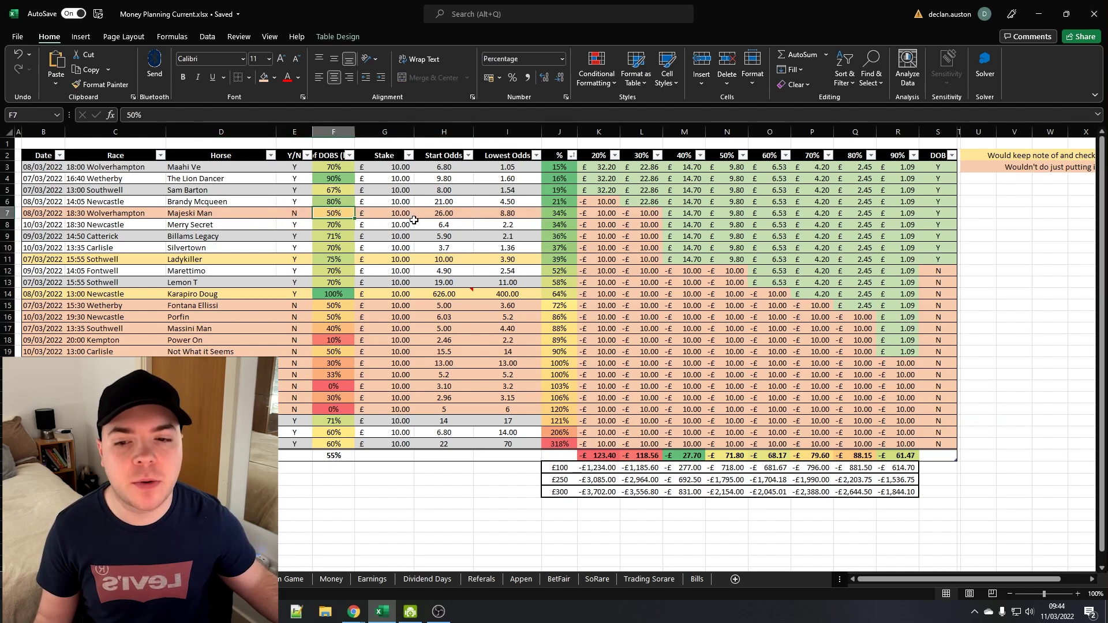
{"action": "left_click", "coordinate": [287, 215]}
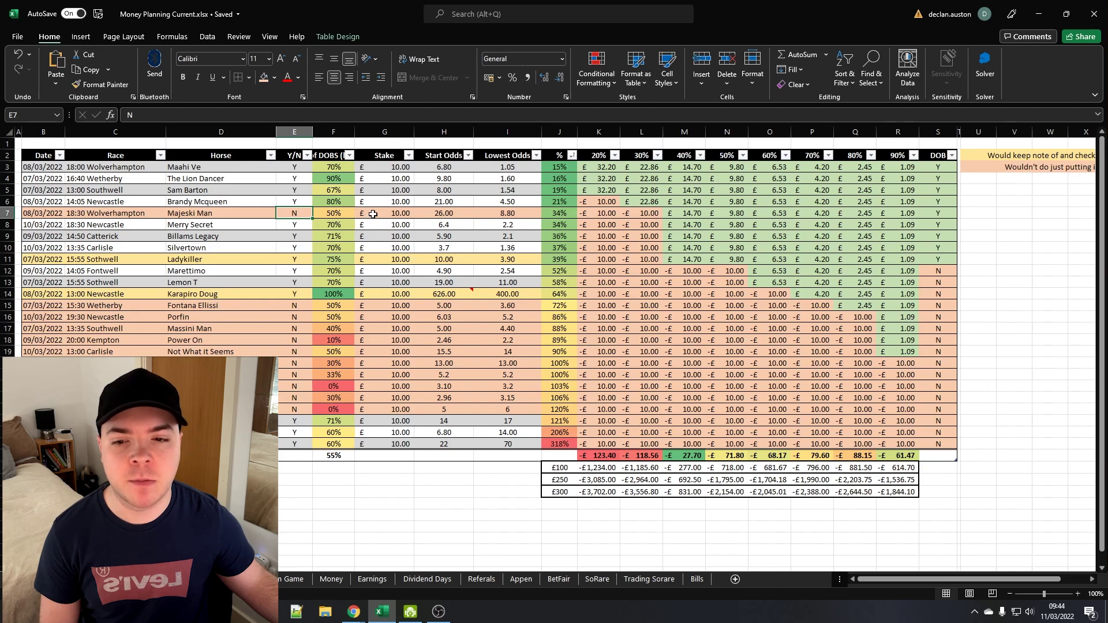
{"action": "left_click_drag", "start_coordinate": [371, 213], "coordinate": [906, 214]}
{"action": "left_click", "coordinate": [695, 214]}
{"action": "left_click", "coordinate": [1000, 246]}
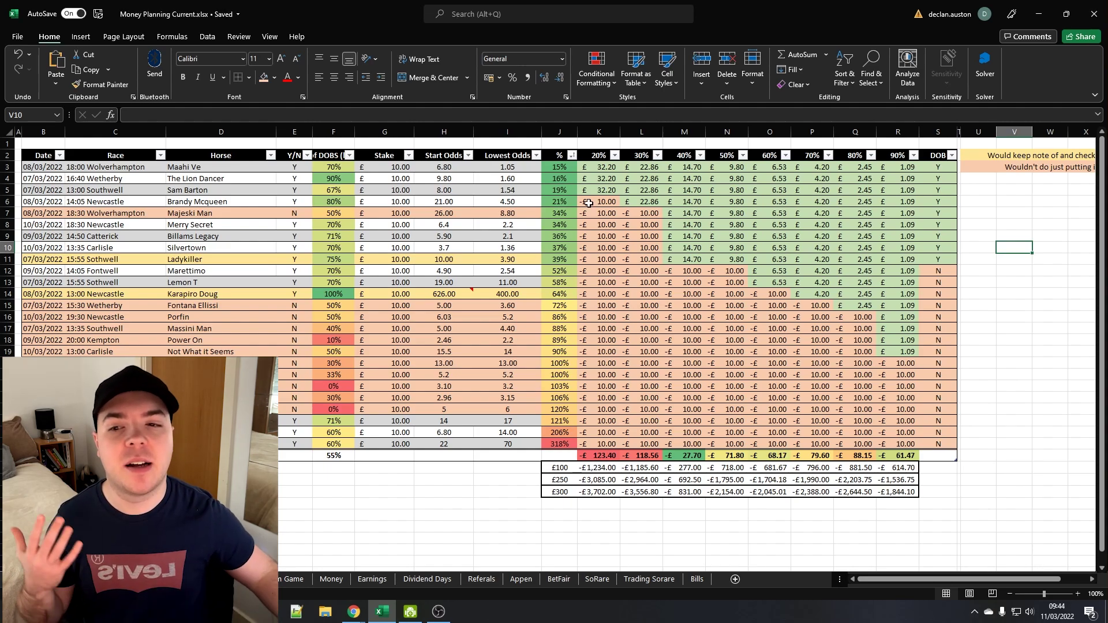
Compare the DOBS percentages of the first twelve horses with those of the last two horses.
{"action": "mouse_move", "coordinate": [329, 168]}
{"action": "left_mouse_down"}
{"action": "mouse_move", "coordinate": [317, 269]}
{"action": "mouse_move", "coordinate": [334, 291]}
{"action": "mouse_move", "coordinate": [338, 169]}
{"action": "left_mouse_up"}
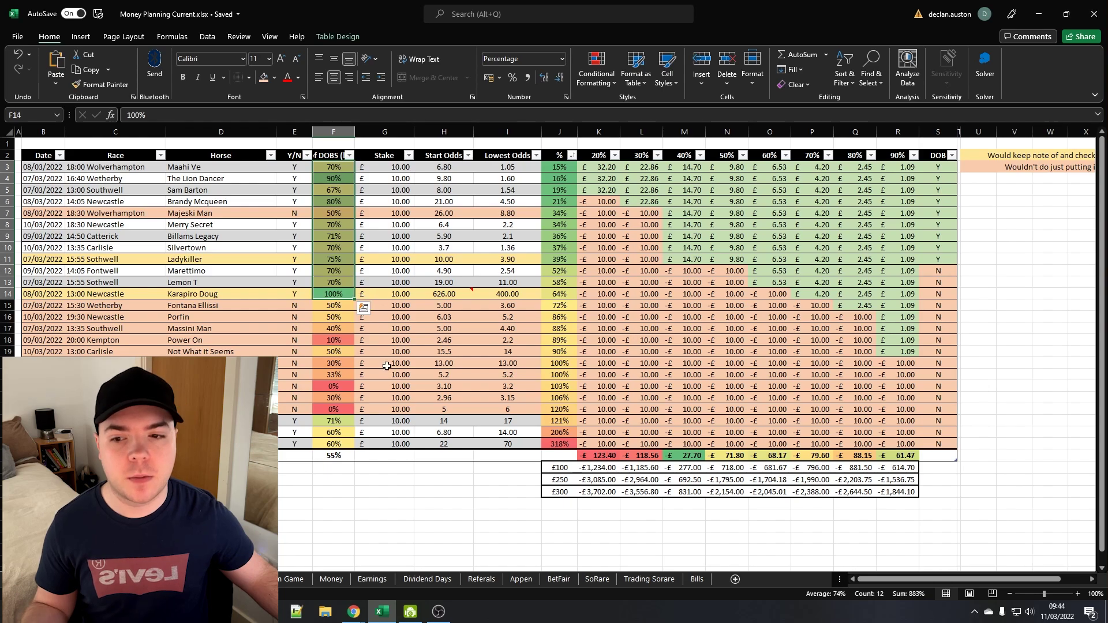
{"action": "mouse_move", "coordinate": [325, 434]}
{"action": "left_mouse_down"}
{"action": "mouse_move", "coordinate": [337, 456]}
{"action": "mouse_move", "coordinate": [334, 436]}
{"action": "left_mouse_up"}
{"action": "left_click", "coordinate": [351, 489]}
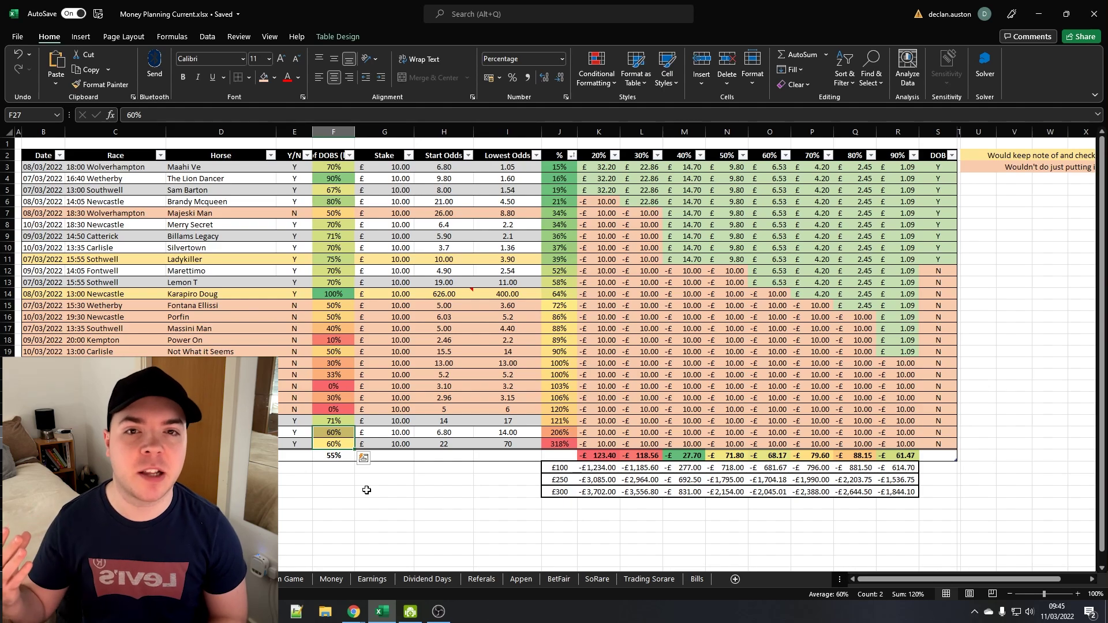
Change the Y/N marking of the last two horses in the table to N.
{"action": "left_click", "coordinate": [292, 437]}
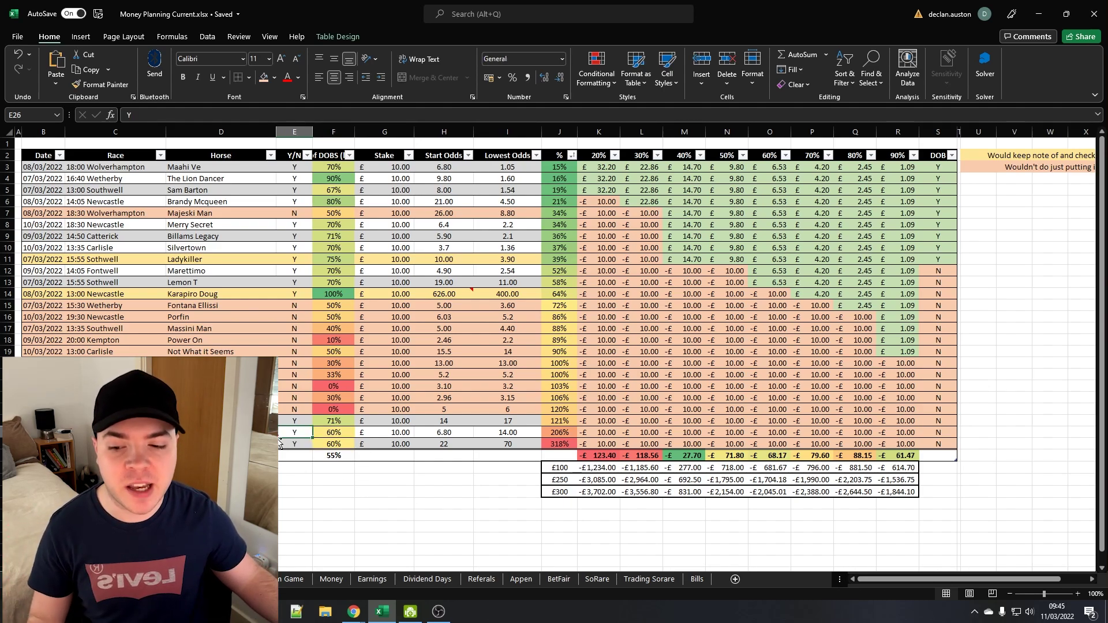
{"action": "type", "text": "N"}
{"action": "key", "text": "Return"}
{"action": "type", "text": "N"}
{"action": "key", "text": "Return"}
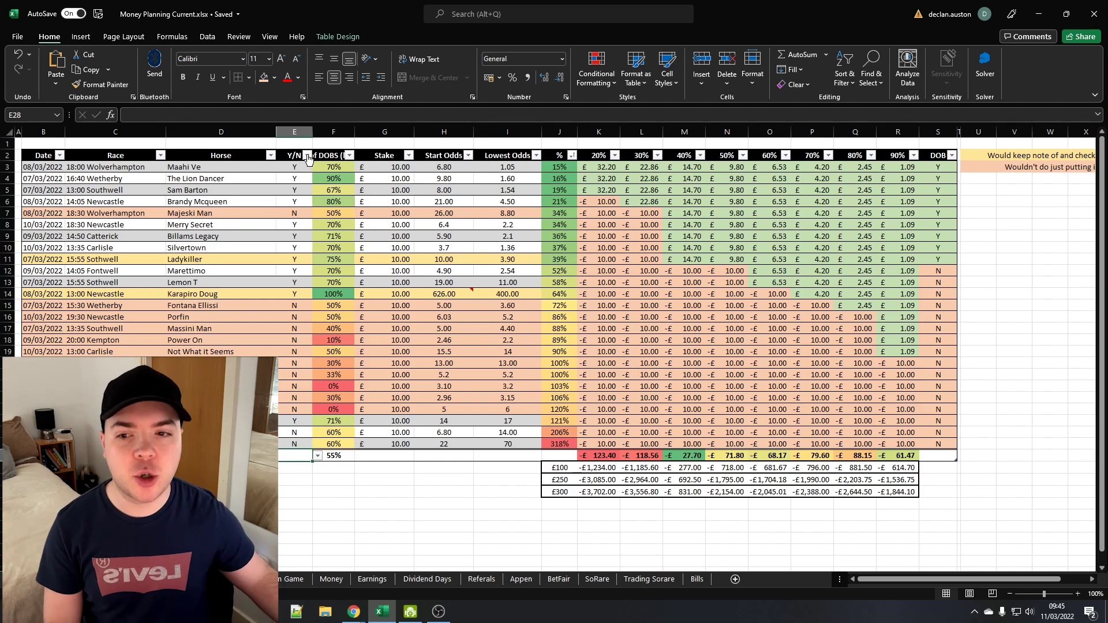
Filter the Y/N column so only horses marked Y are shown.
{"action": "left_click", "coordinate": [307, 155]}
{"action": "left_click", "coordinate": [192, 301]}
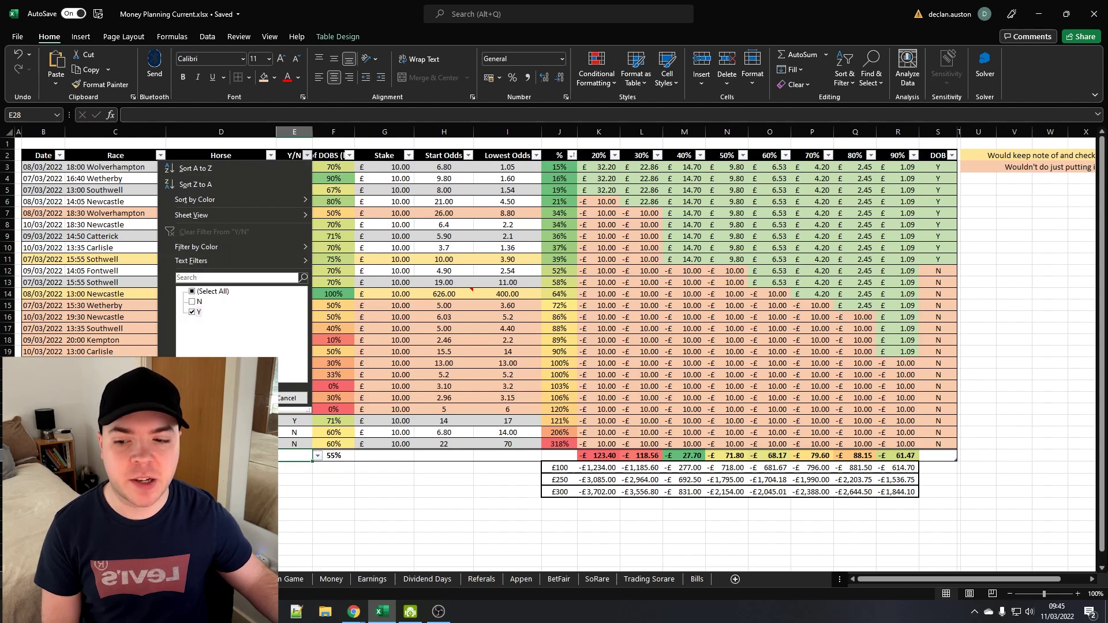
{"action": "left_click", "coordinate": [242, 397]}
{"action": "left_click", "coordinate": [351, 490]}
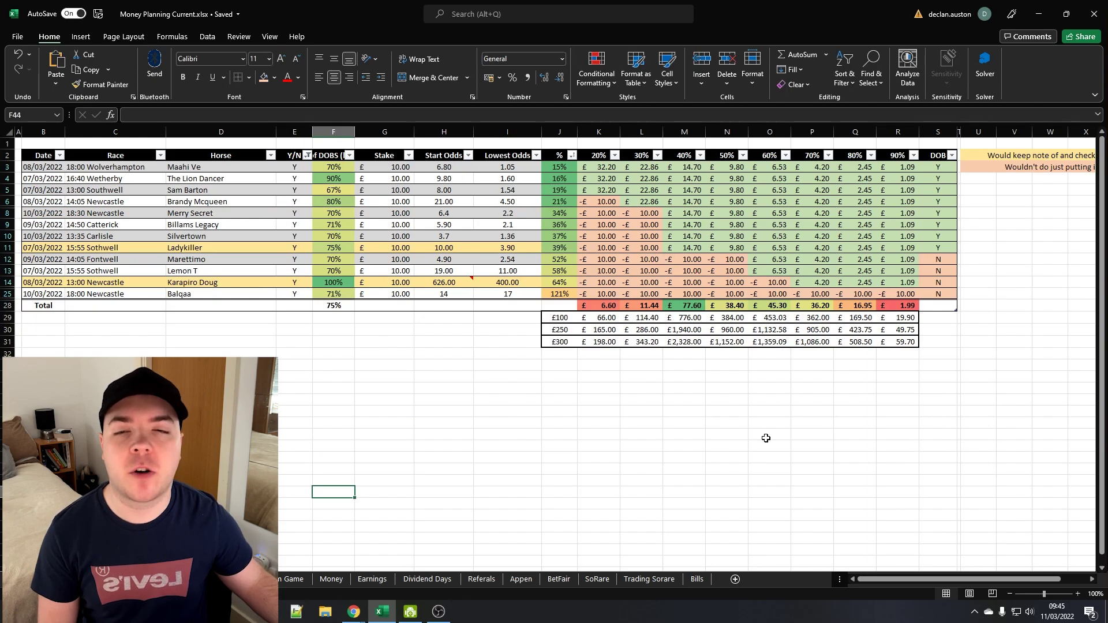
Review the filtered totals across the 20% to 90% columns and the individual results in the 90% column.
{"action": "left_click_drag", "start_coordinate": [883, 306], "coordinate": [601, 306]}
{"action": "left_click", "coordinate": [668, 385]}
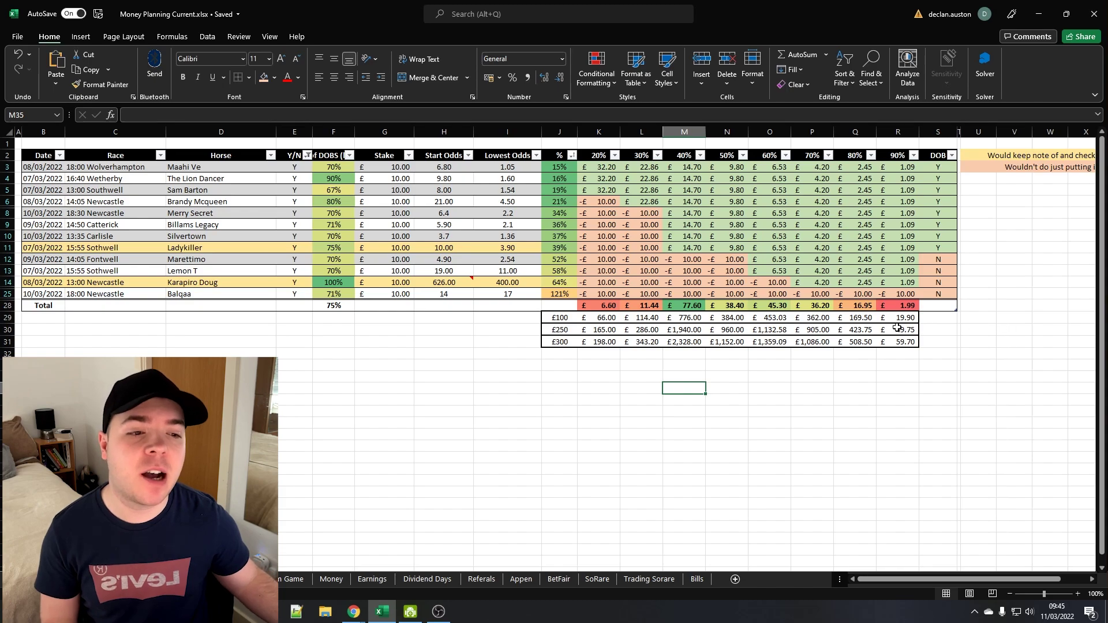
{"action": "left_click", "coordinate": [893, 306]}
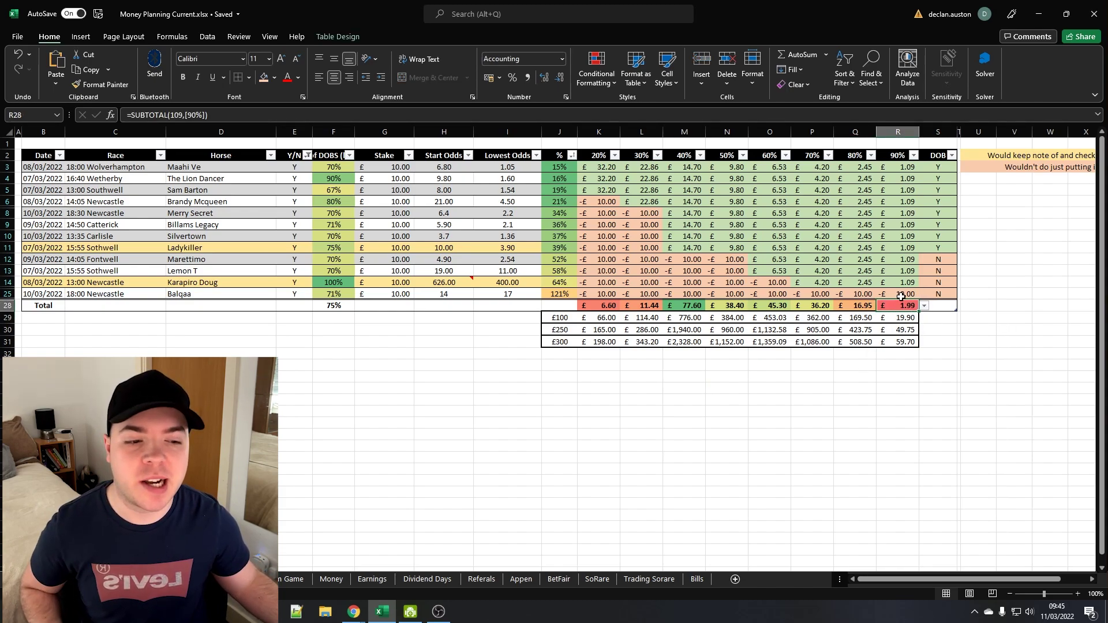
{"action": "left_click", "coordinate": [978, 342]}
{"action": "left_click_drag", "start_coordinate": [902, 168], "coordinate": [902, 306]}
{"action": "left_click", "coordinate": [963, 350]}
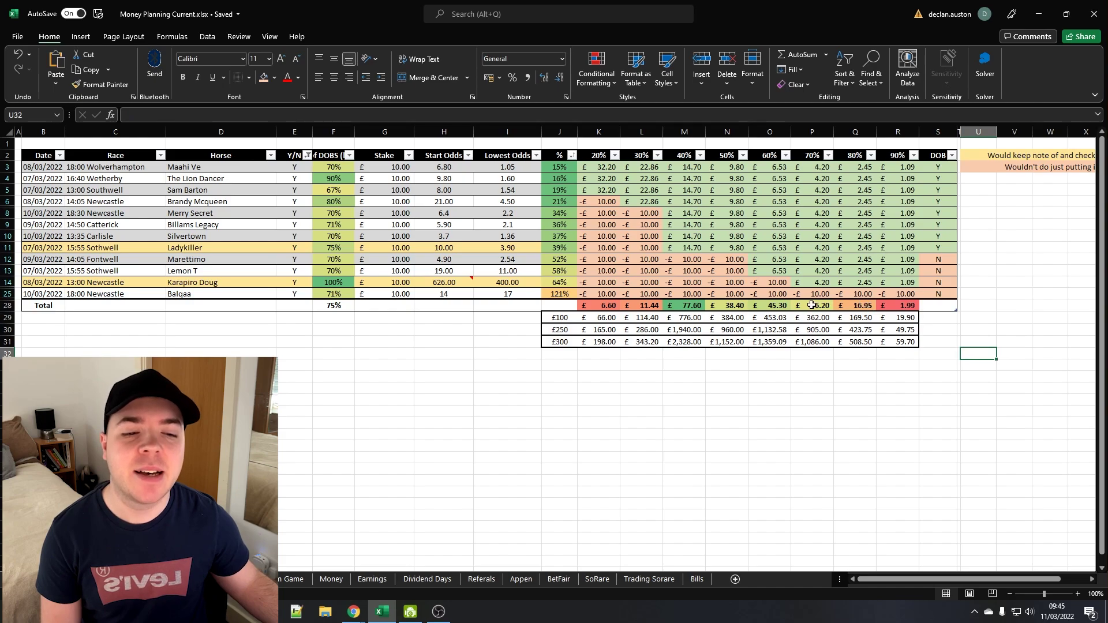
{"action": "left_click_drag", "start_coordinate": [598, 309], "coordinate": [938, 306]}
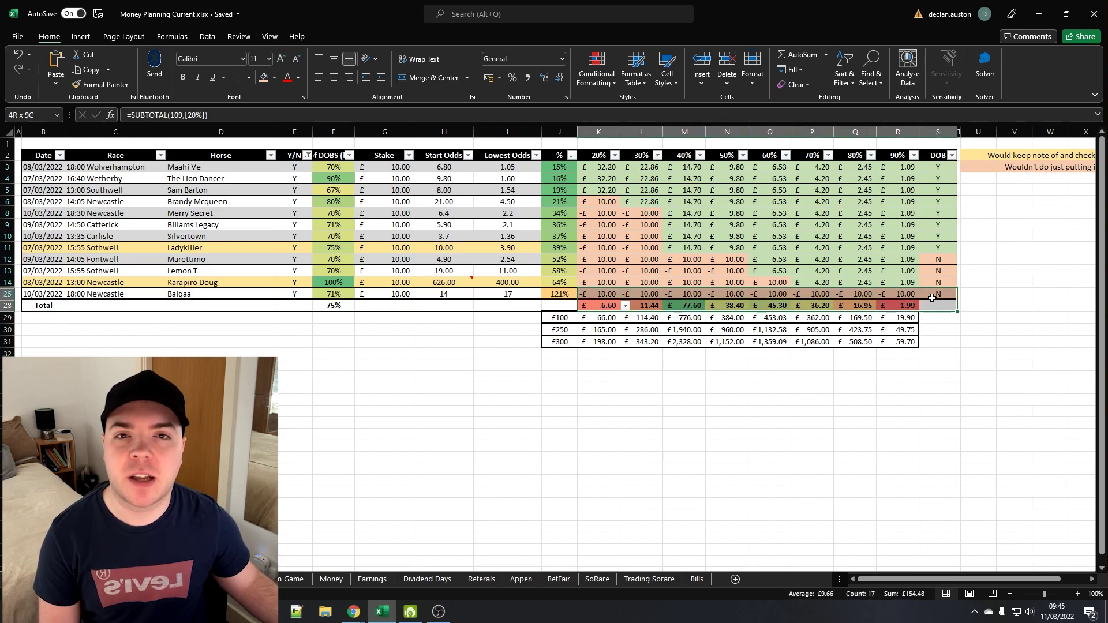
{"action": "left_click", "coordinate": [978, 446]}
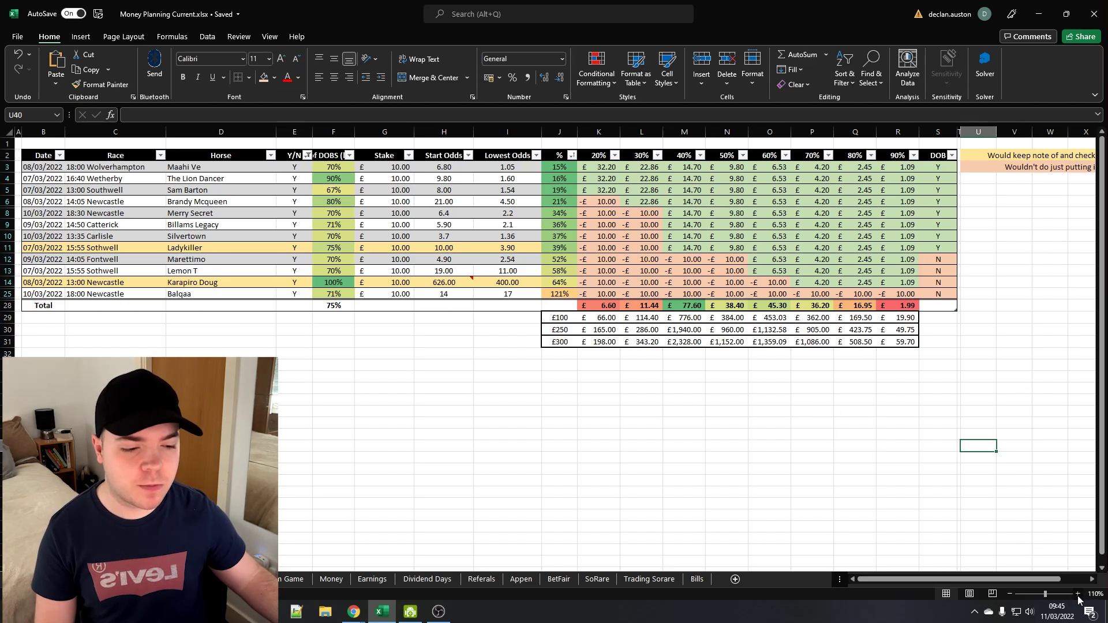
Sort the filtered horses by DOBS percentage from largest to smallest.
{"action": "left_click", "coordinate": [1078, 594]}
{"action": "left_click", "coordinate": [1078, 594]}
{"action": "left_click", "coordinate": [1078, 594]}
{"action": "left_click", "coordinate": [1078, 594]}
{"action": "left_click", "coordinate": [1078, 594]}
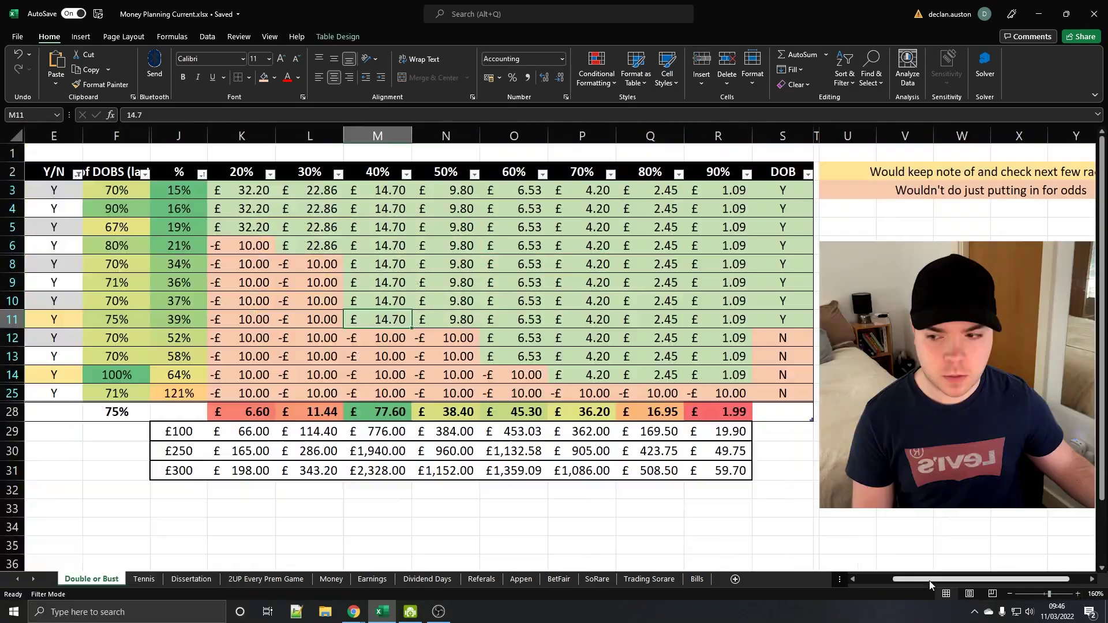
{"action": "left_click_drag", "start_coordinate": [117, 190], "coordinate": [119, 394]}
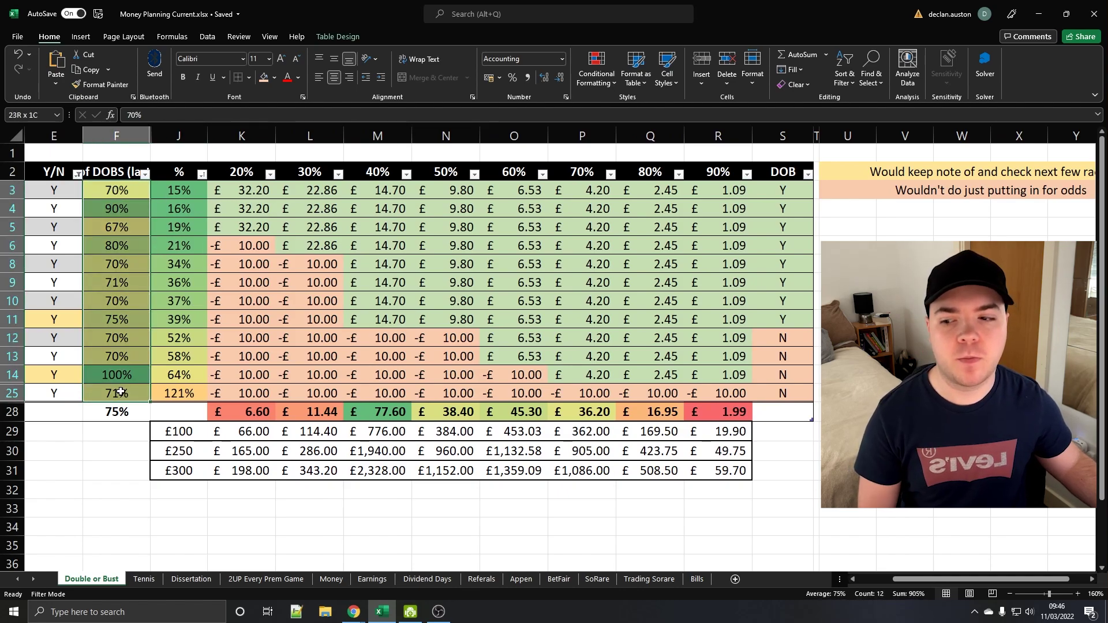
{"action": "left_click", "coordinate": [119, 264]}
{"action": "left_click", "coordinate": [146, 175]}
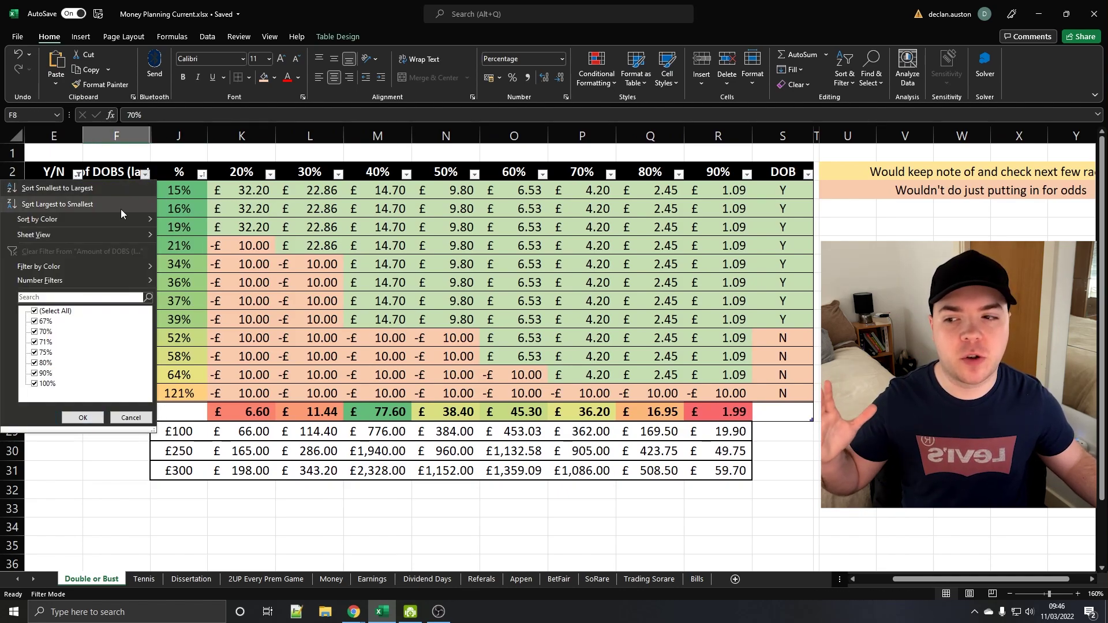
{"action": "left_click", "coordinate": [120, 208]}
Review the sorted DOBS percentages from the highest horse down to the lowest.
{"action": "left_click_drag", "start_coordinate": [117, 190], "coordinate": [119, 394]}
{"action": "left_click", "coordinate": [122, 470]}
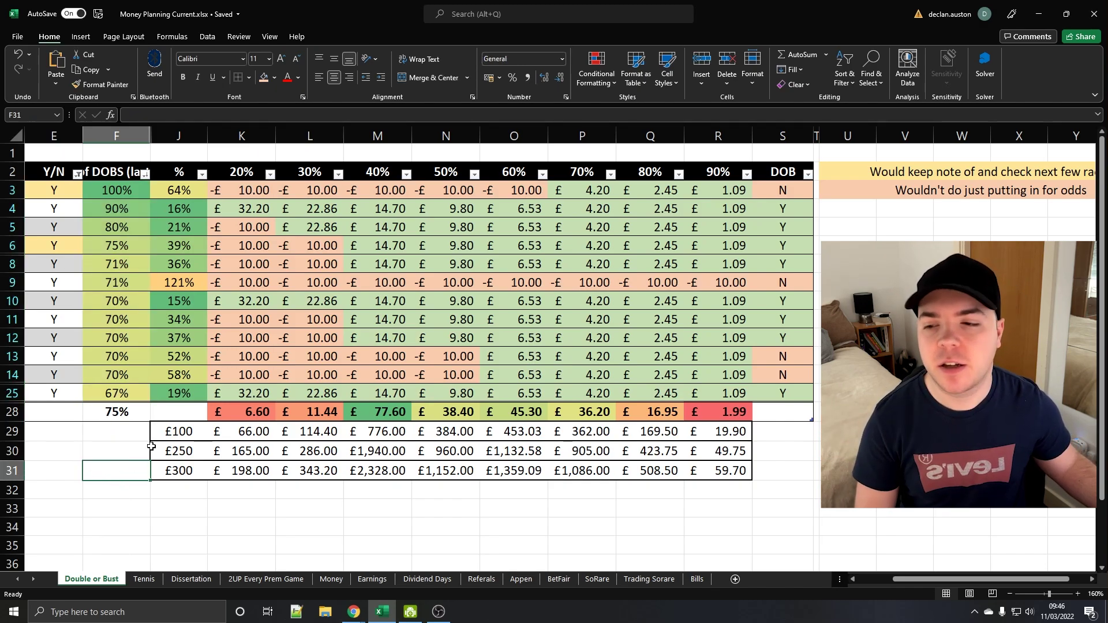
{"action": "left_click", "coordinate": [100, 190]}
{"action": "left_click", "coordinate": [118, 209]}
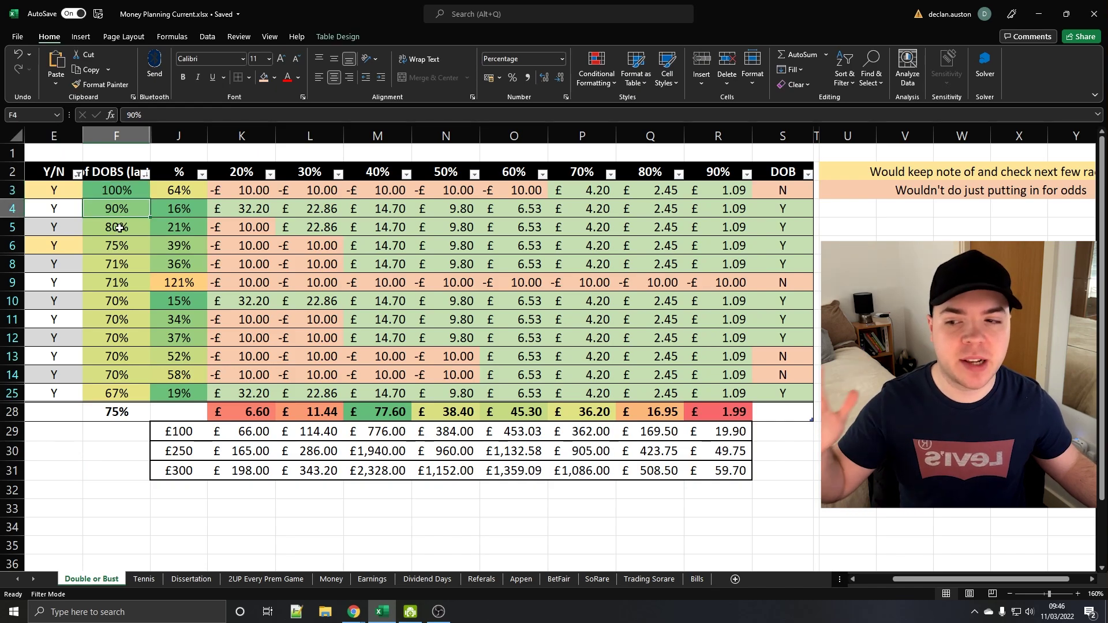
{"action": "left_click", "coordinate": [118, 228]}
{"action": "left_click", "coordinate": [118, 394]}
{"action": "left_click_drag", "start_coordinate": [117, 392], "coordinate": [117, 194]}
Compare the filtered horses' results in the 40% and 50% columns and check their Y/N markings.
{"action": "left_click_drag", "start_coordinate": [446, 471], "coordinate": [444, 172]}
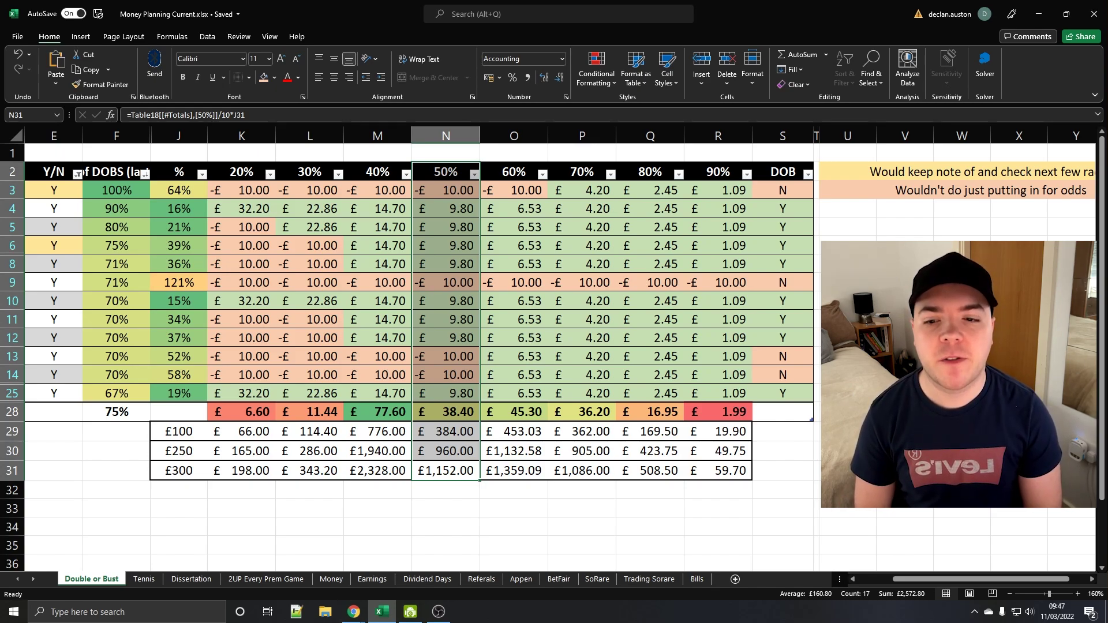
{"action": "left_click_drag", "start_coordinate": [374, 173], "coordinate": [357, 470]}
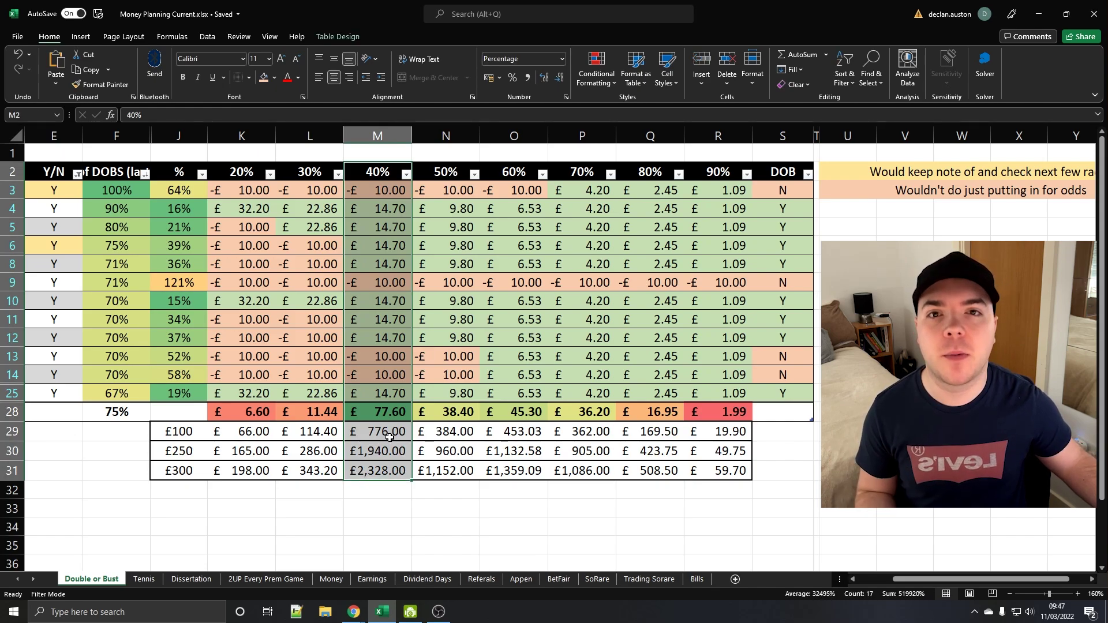
{"action": "left_click_drag", "start_coordinate": [505, 171], "coordinate": [441, 172]}
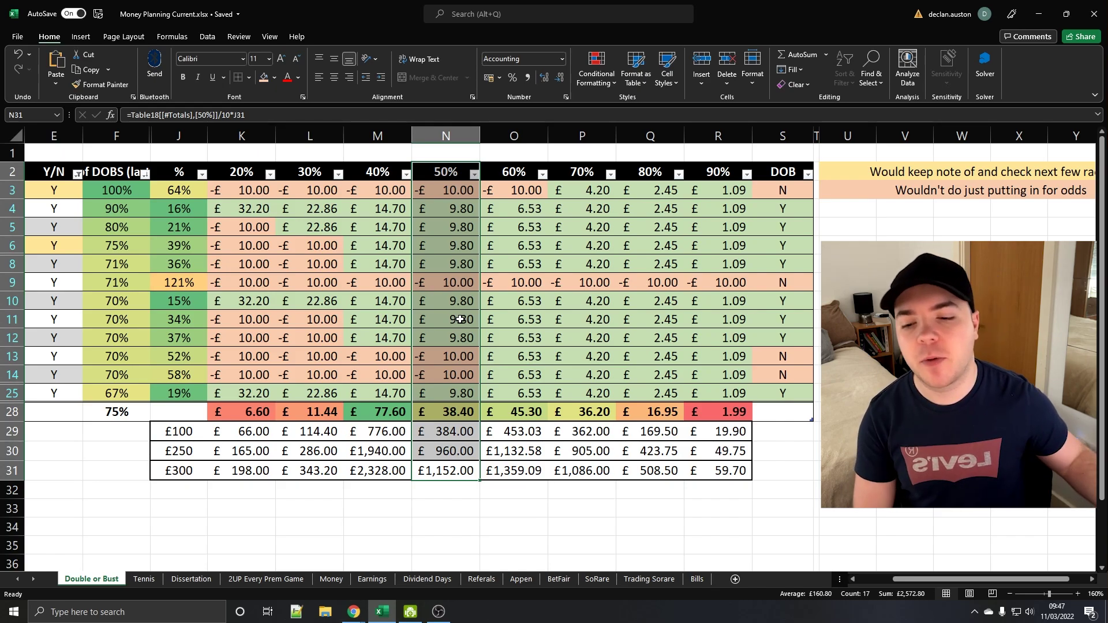
{"action": "left_click_drag", "start_coordinate": [310, 196], "coordinate": [402, 383]}
{"action": "left_click", "coordinate": [403, 383]}
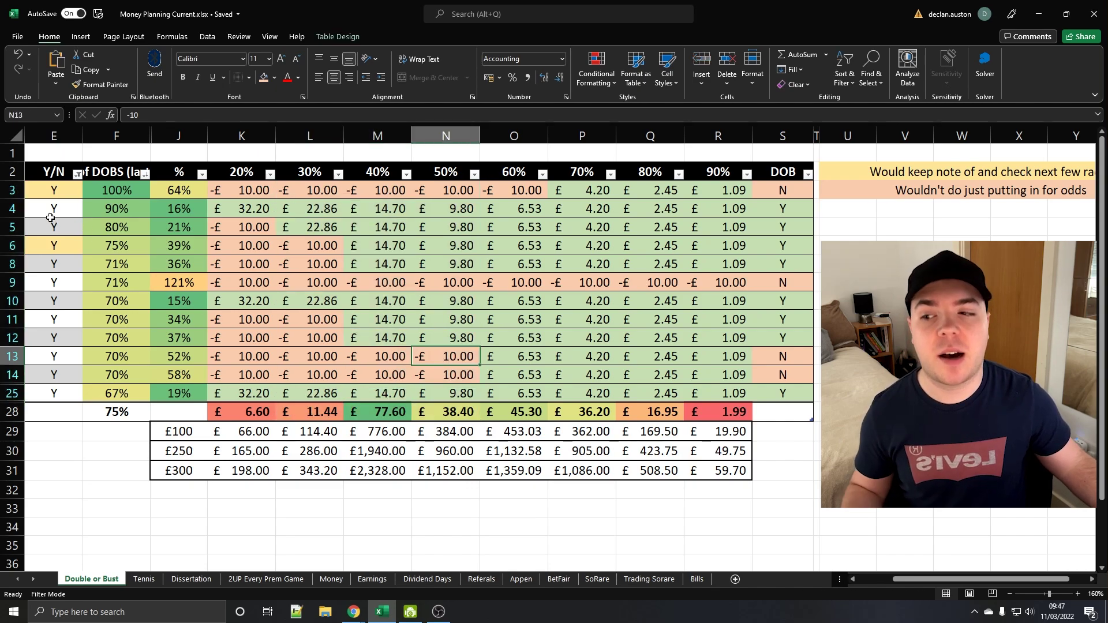
{"action": "left_click_drag", "start_coordinate": [61, 187], "coordinate": [78, 395]}
{"action": "left_click", "coordinate": [86, 489]}
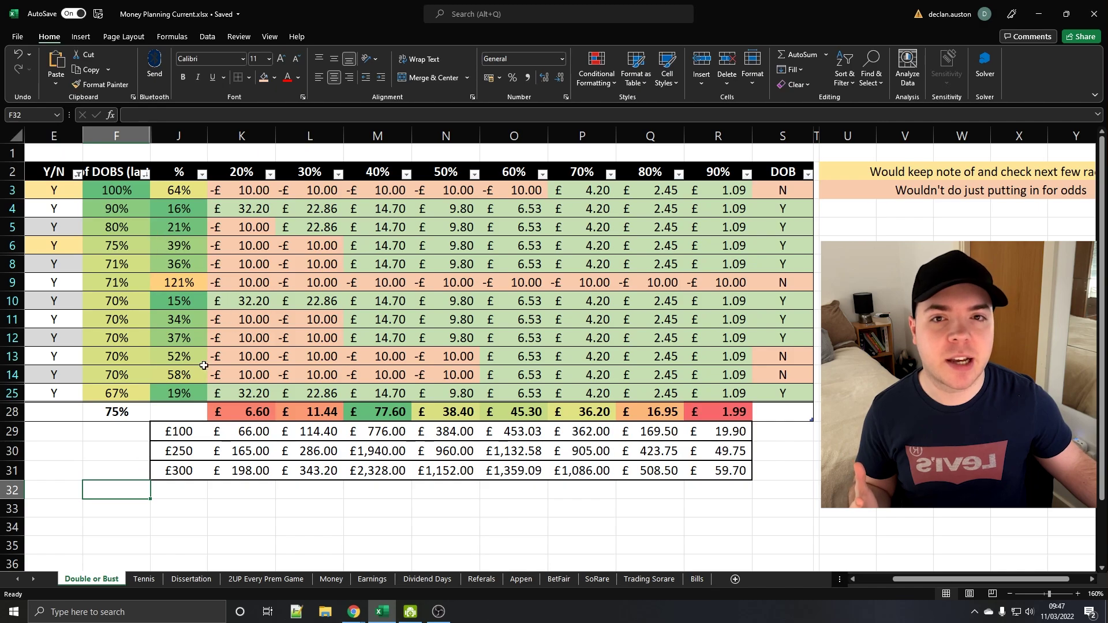
Check the £100 stake's projected returns for the 40%, 60% and 50% lay thresholds.
{"action": "left_click", "coordinate": [185, 431]}
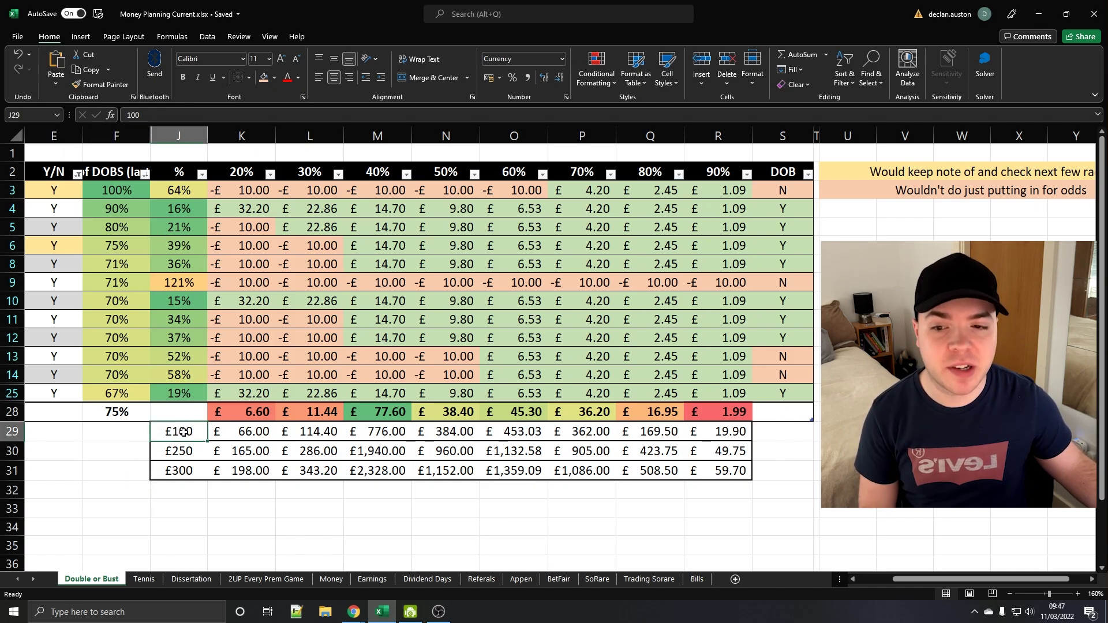
{"action": "left_click", "coordinate": [385, 172]}
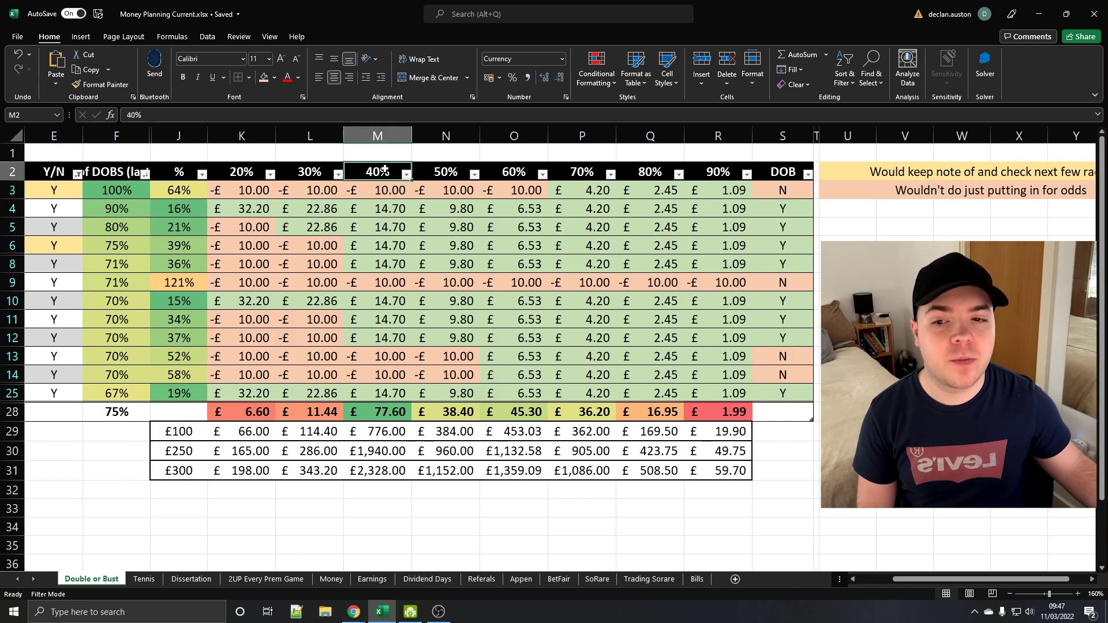
{"action": "left_click", "coordinate": [381, 412]}
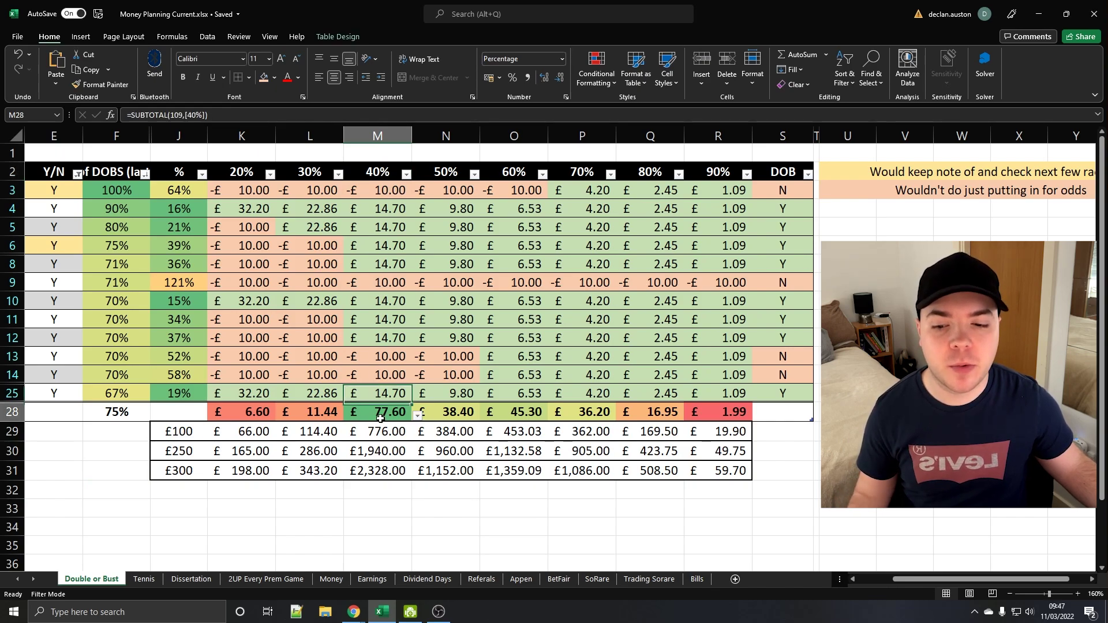
{"action": "left_click", "coordinate": [388, 440]}
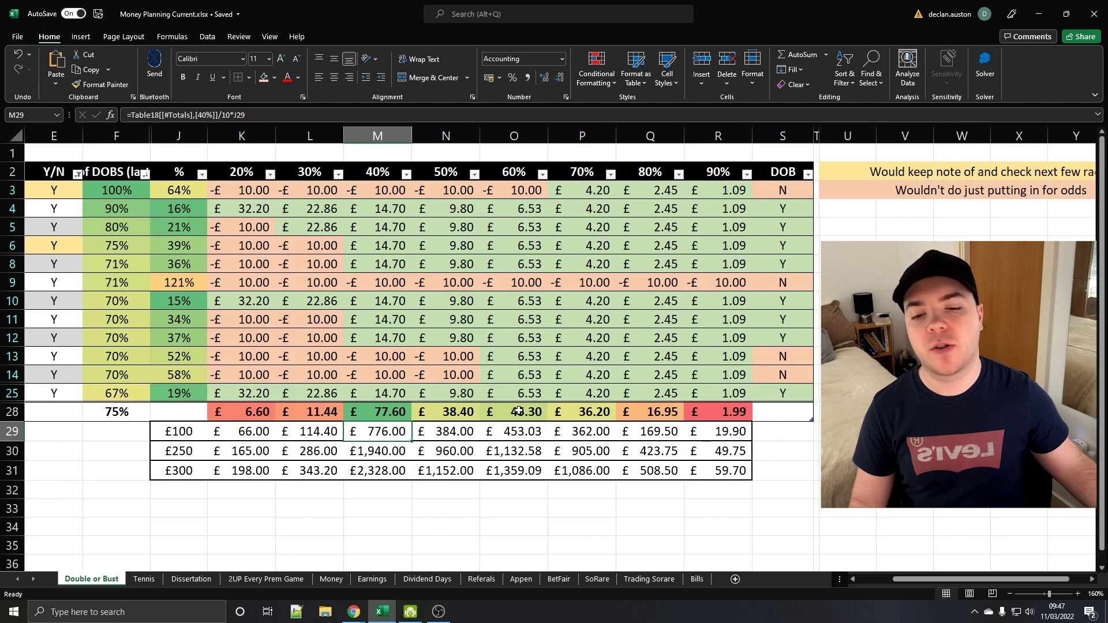
{"action": "left_click", "coordinate": [523, 431]}
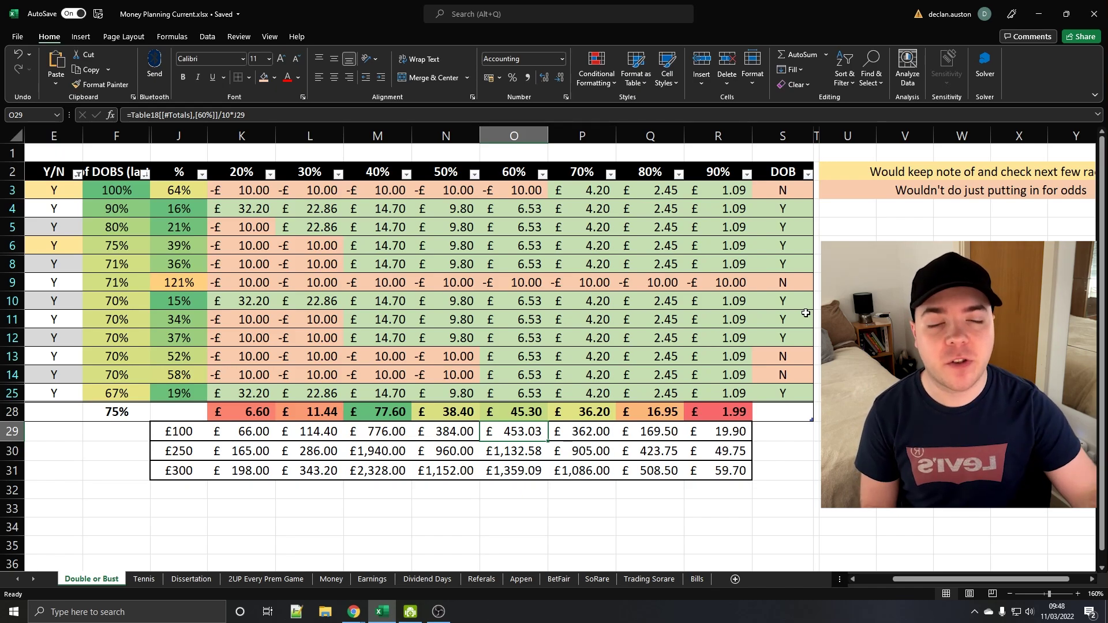
{"action": "key", "text": "Left"}
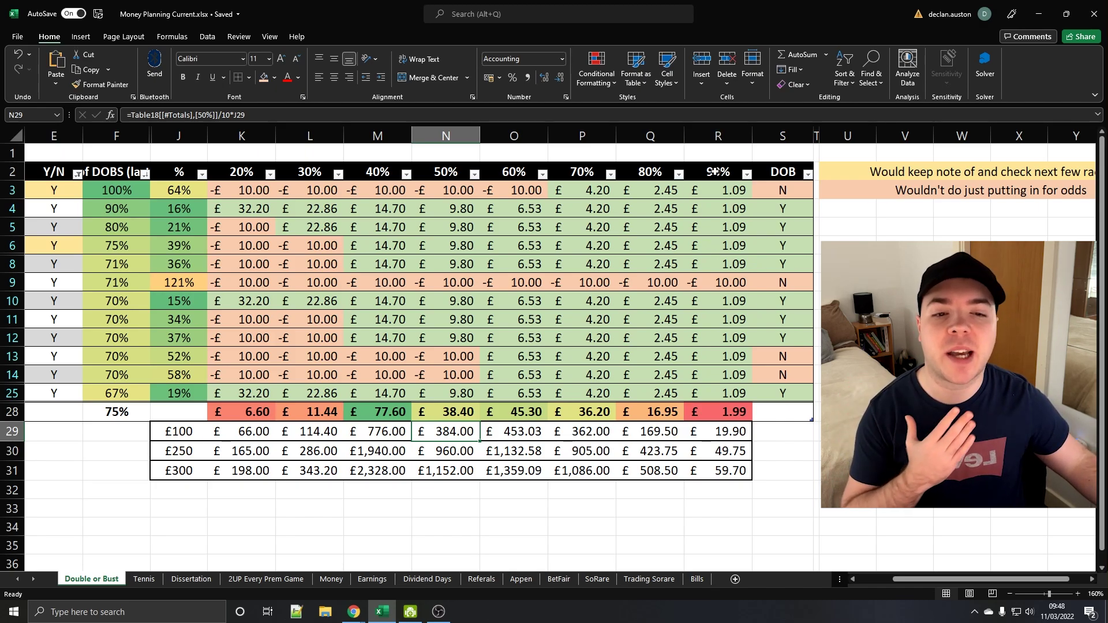
Review the results in the 90% and 80% columns, and compare them with the 40% to 70% columns.
{"action": "left_click_drag", "start_coordinate": [715, 172], "coordinate": [720, 398]}
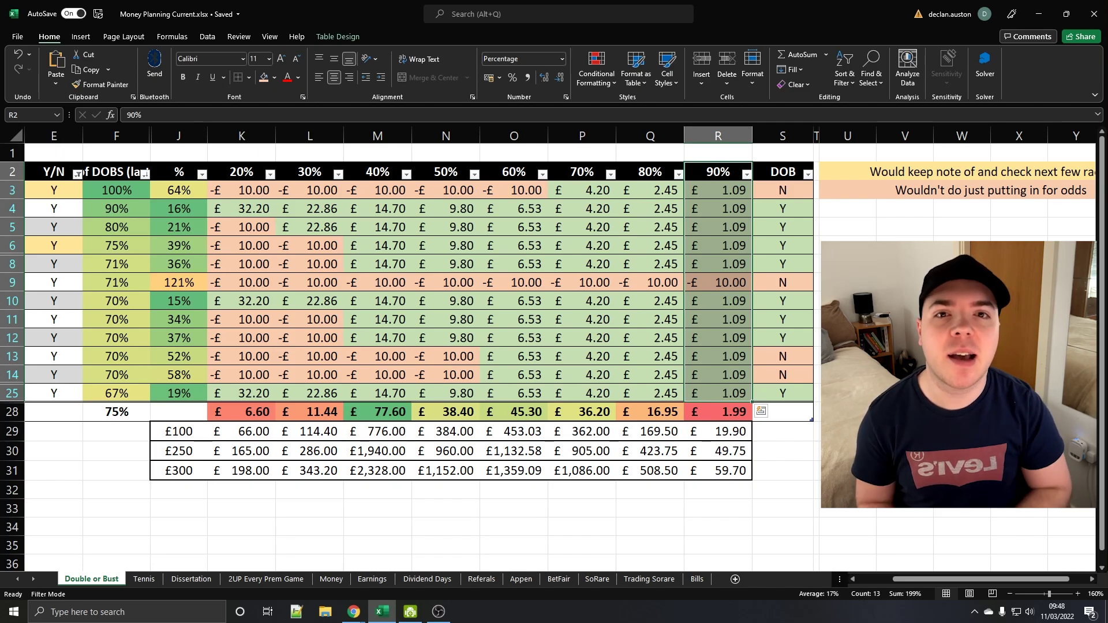
{"action": "left_click", "coordinate": [905, 319]}
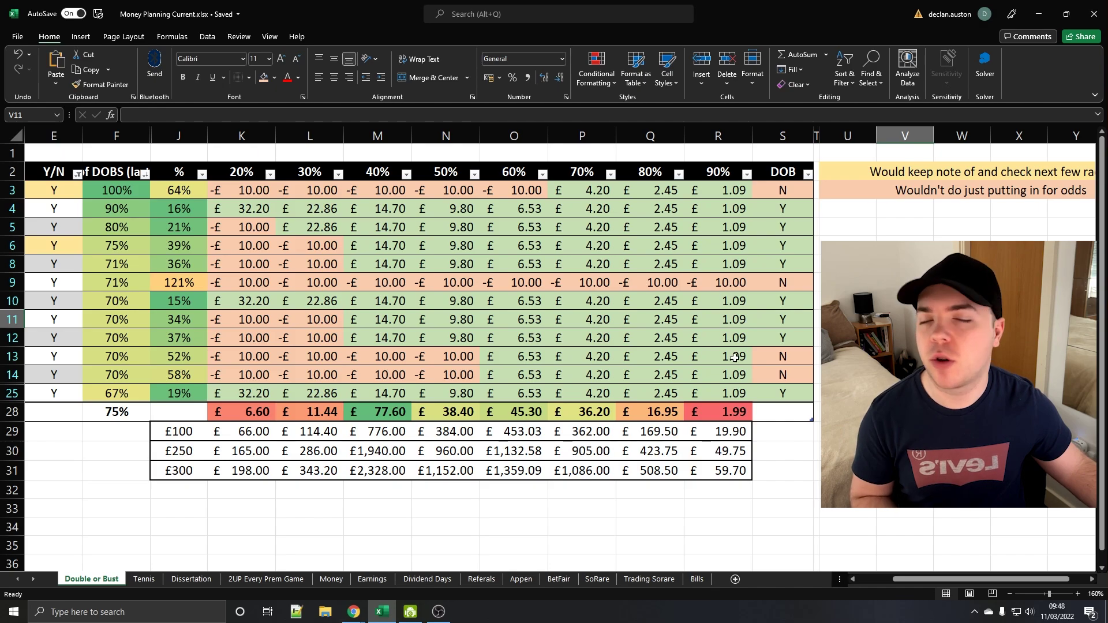
{"action": "left_click_drag", "start_coordinate": [655, 420], "coordinate": [650, 172]}
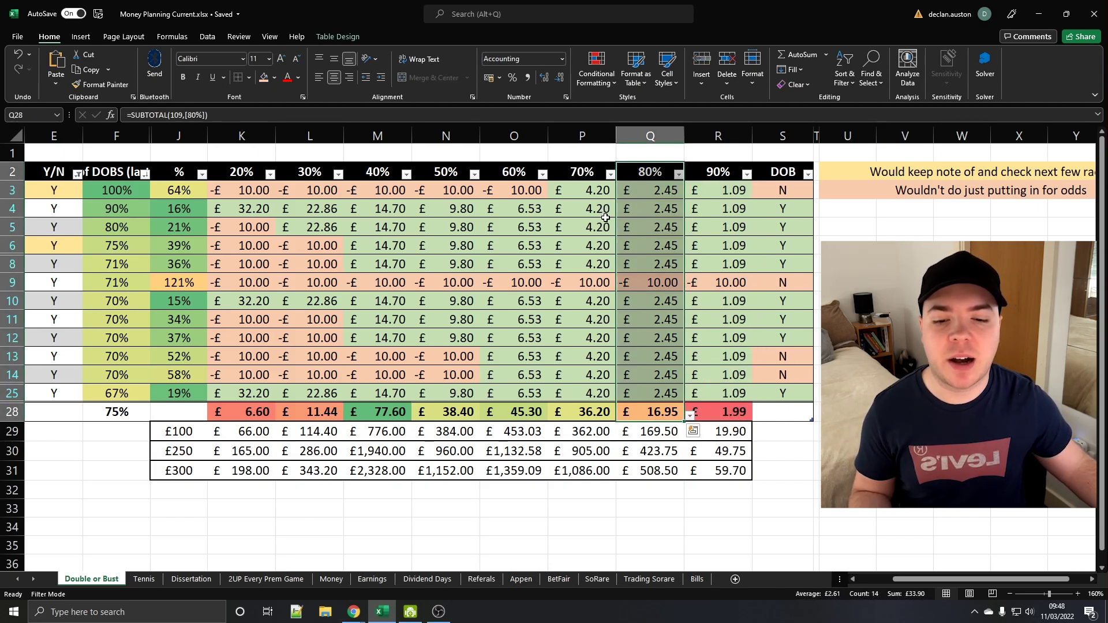
{"action": "left_click", "coordinate": [362, 424]}
{"action": "left_click_drag", "start_coordinate": [367, 415], "coordinate": [585, 174]}
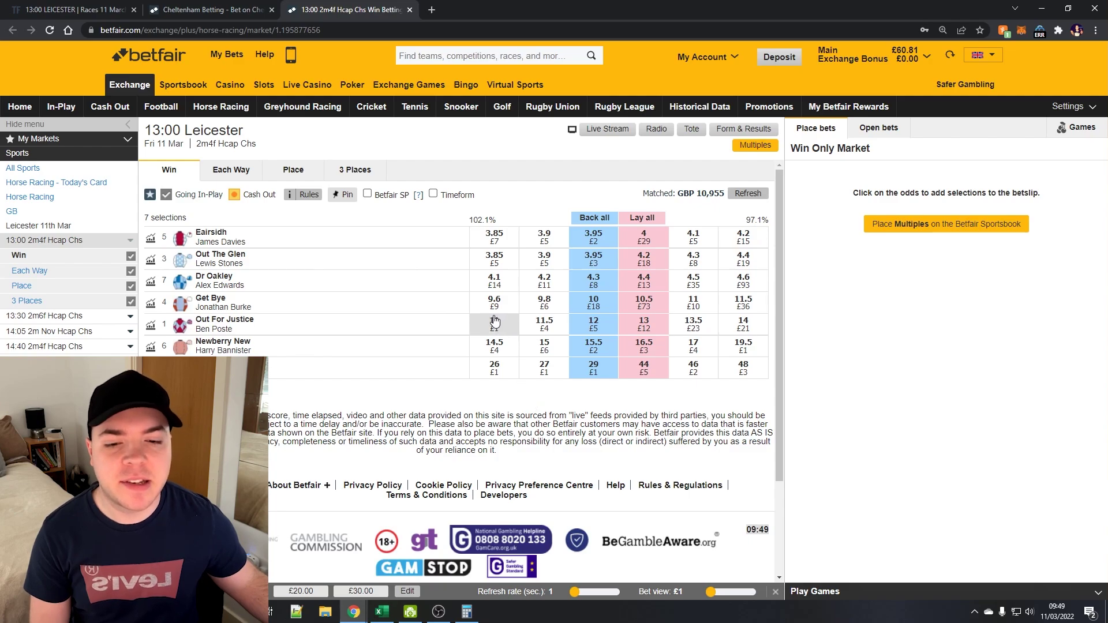
Add a back bet at odds 10 with a £10 stake and a lay bet at odds 4 on Get Bye.
{"action": "left_click_drag", "start_coordinate": [196, 298], "coordinate": [222, 299]}
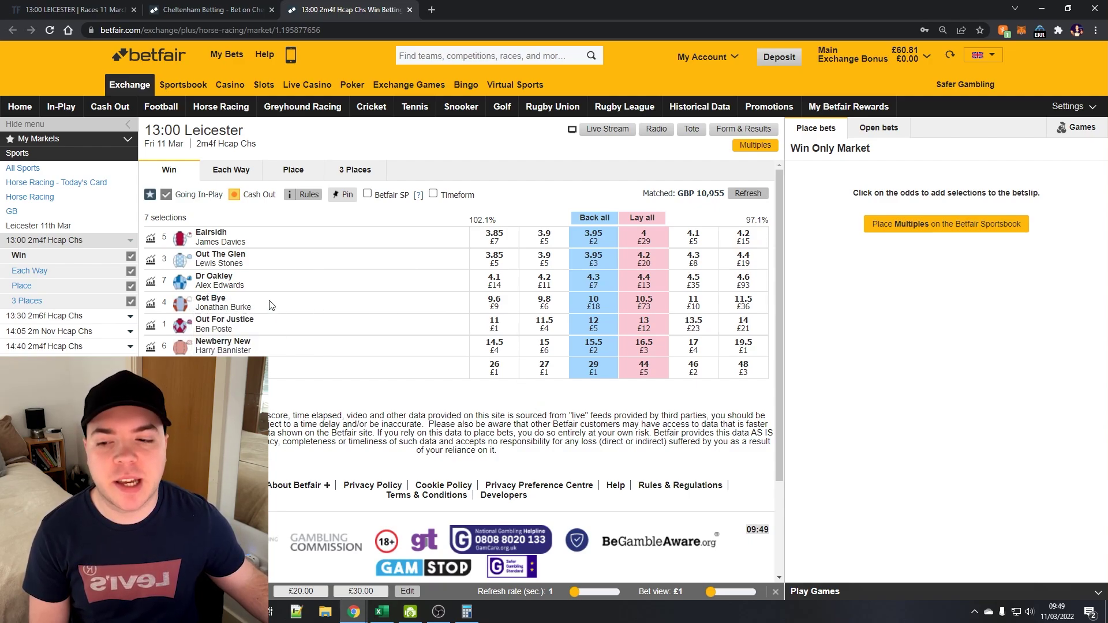
{"action": "left_click", "coordinate": [593, 303]}
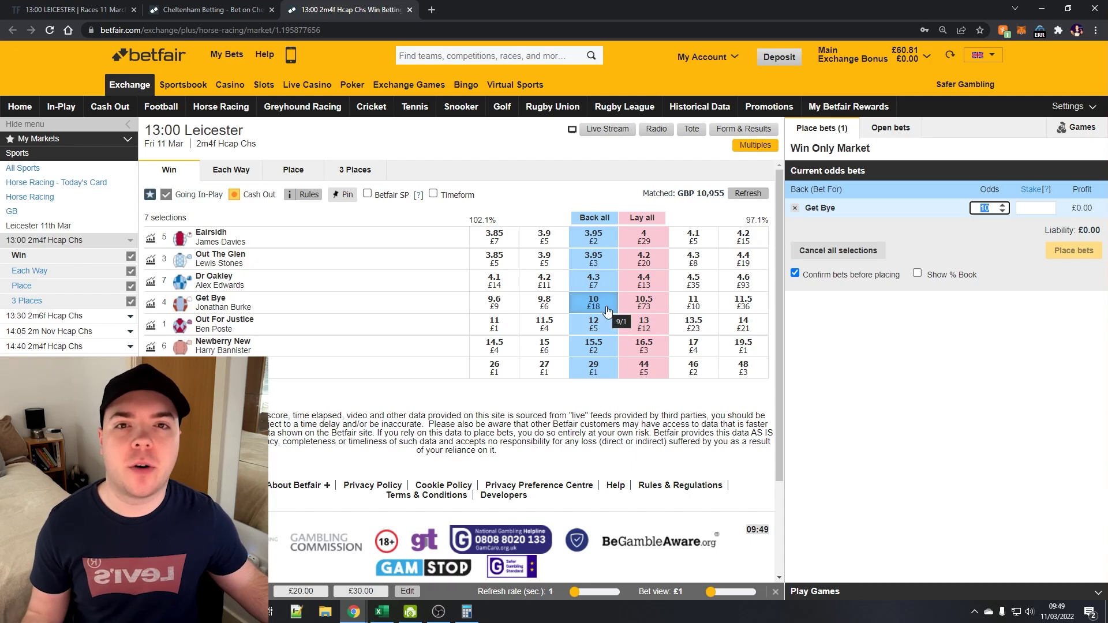
{"action": "left_click", "coordinate": [643, 303]}
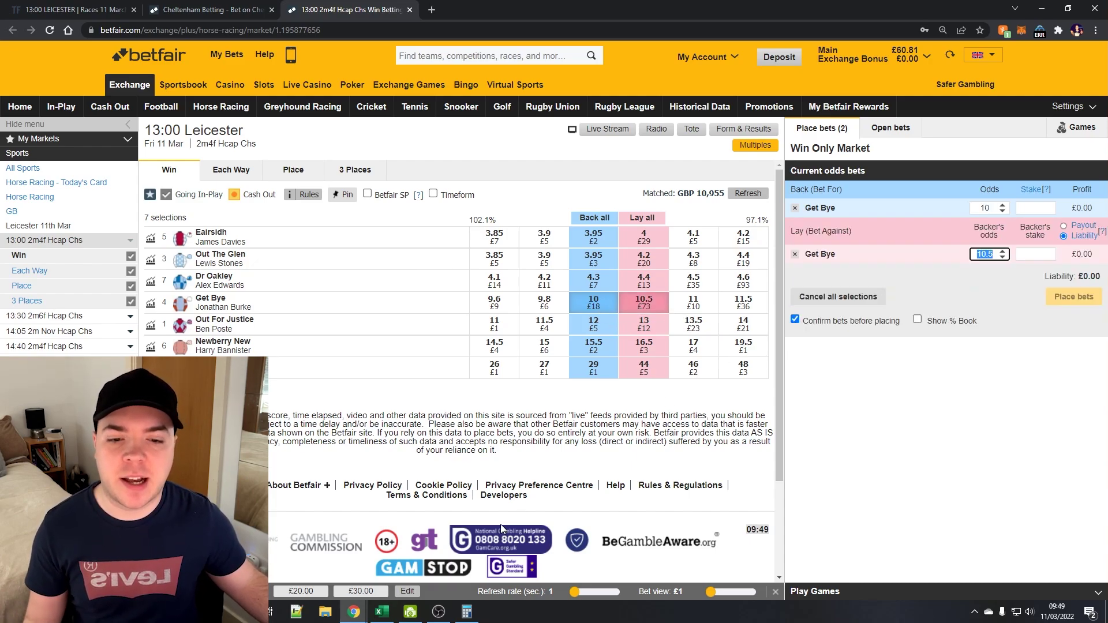
{"action": "left_click", "coordinate": [382, 611]}
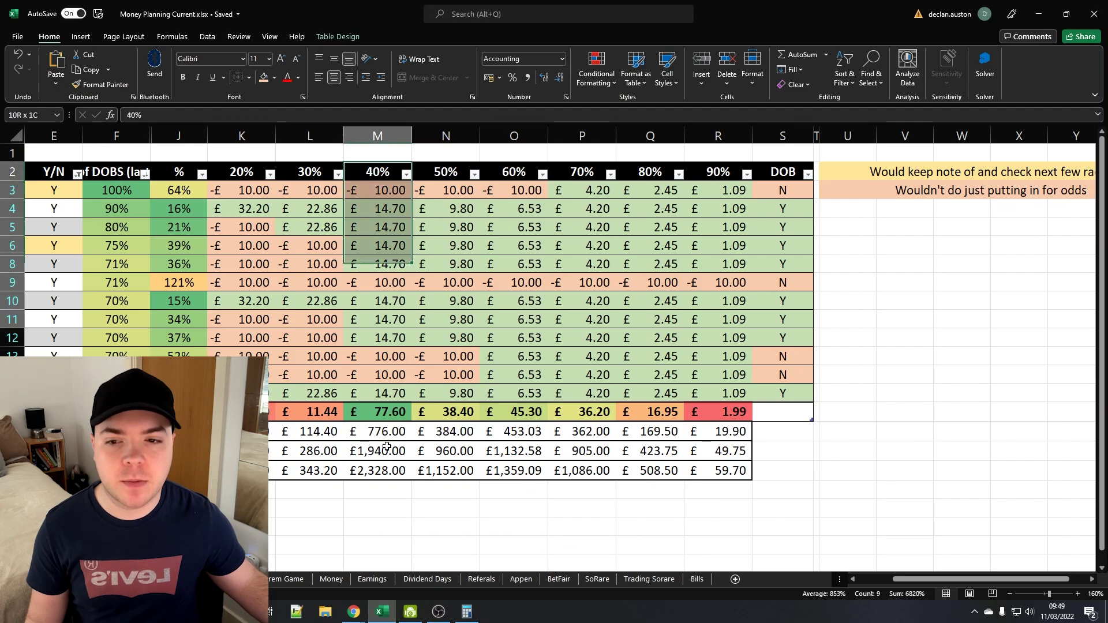
{"action": "left_click", "coordinate": [381, 612]}
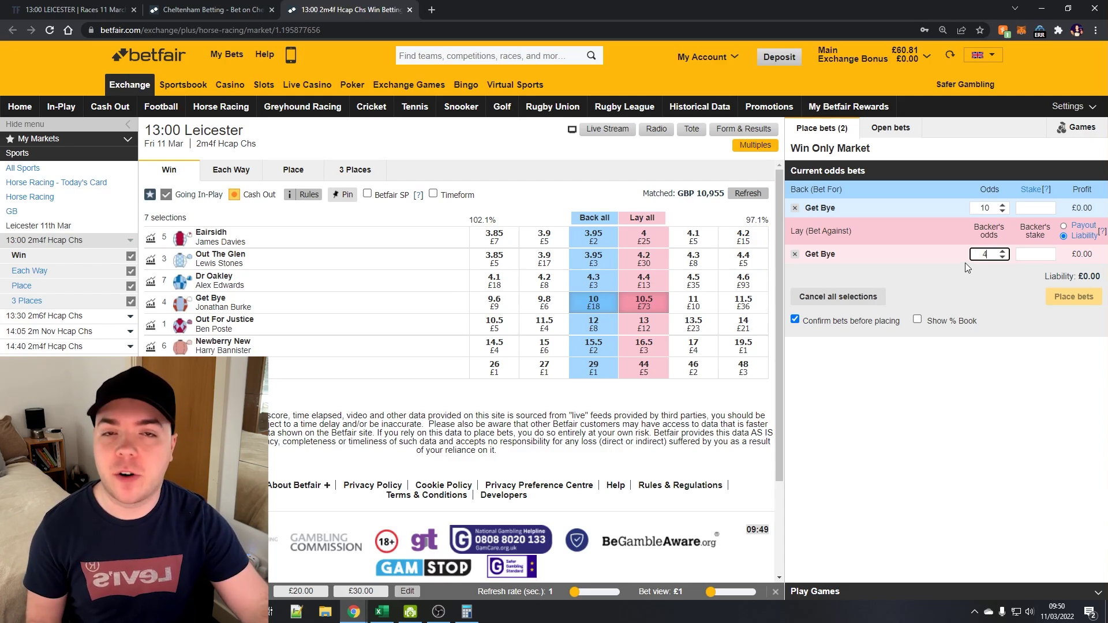
{"action": "left_click", "coordinate": [946, 279]}
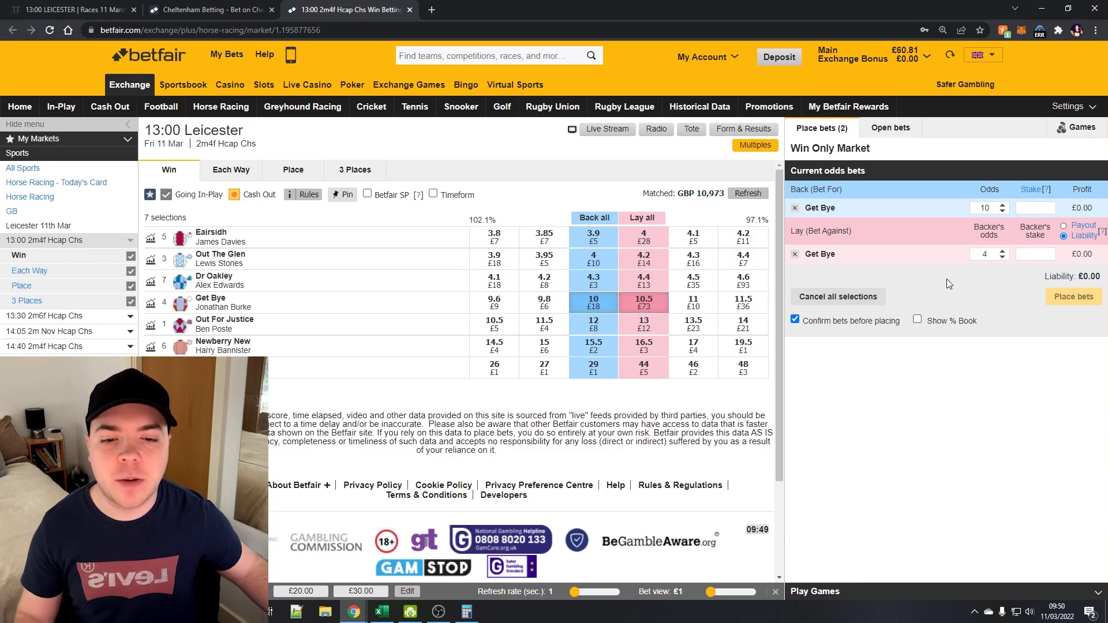
{"action": "left_click", "coordinate": [1021, 209]}
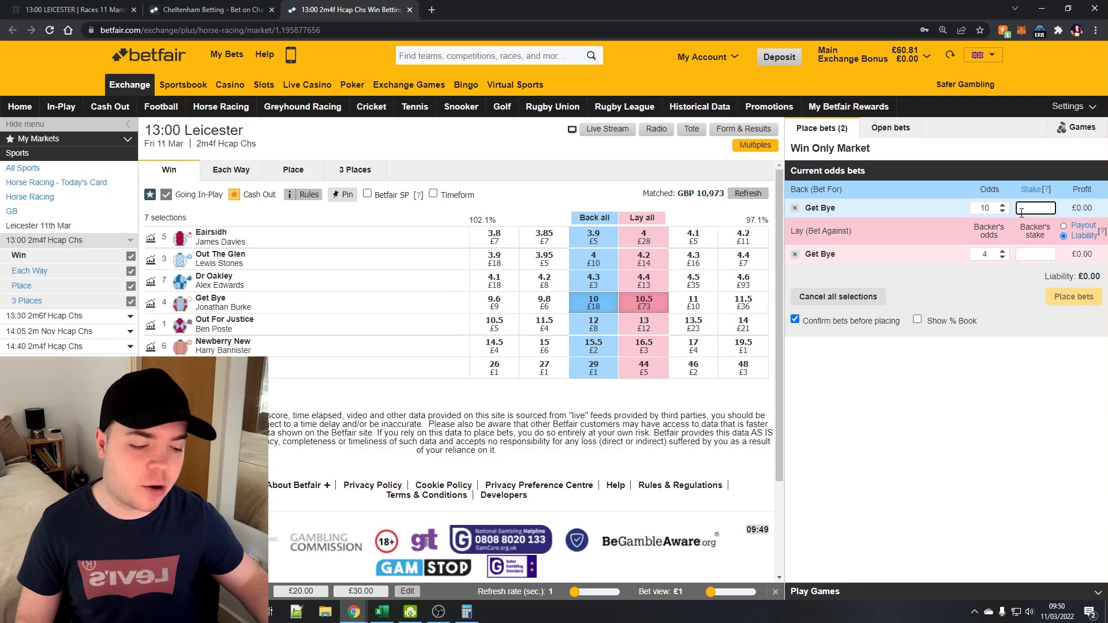
{"action": "type", "text": "10"}
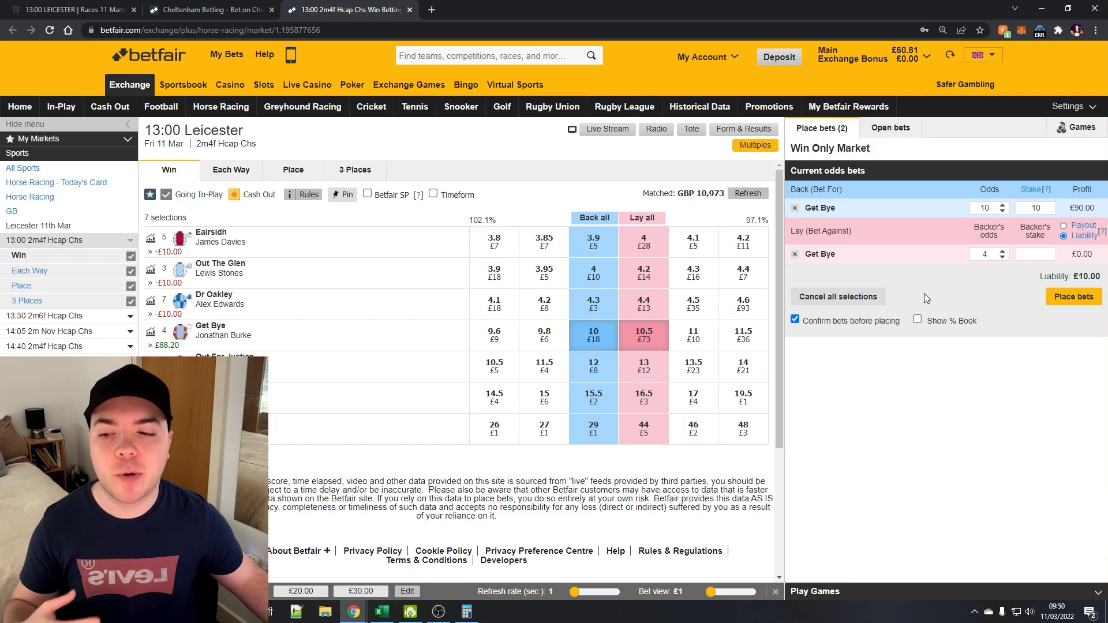
Switch to Excel to check results in the 40% and 50% columns, and return to the Get Bye betslip in Betfair.
{"action": "left_click", "coordinate": [381, 611]}
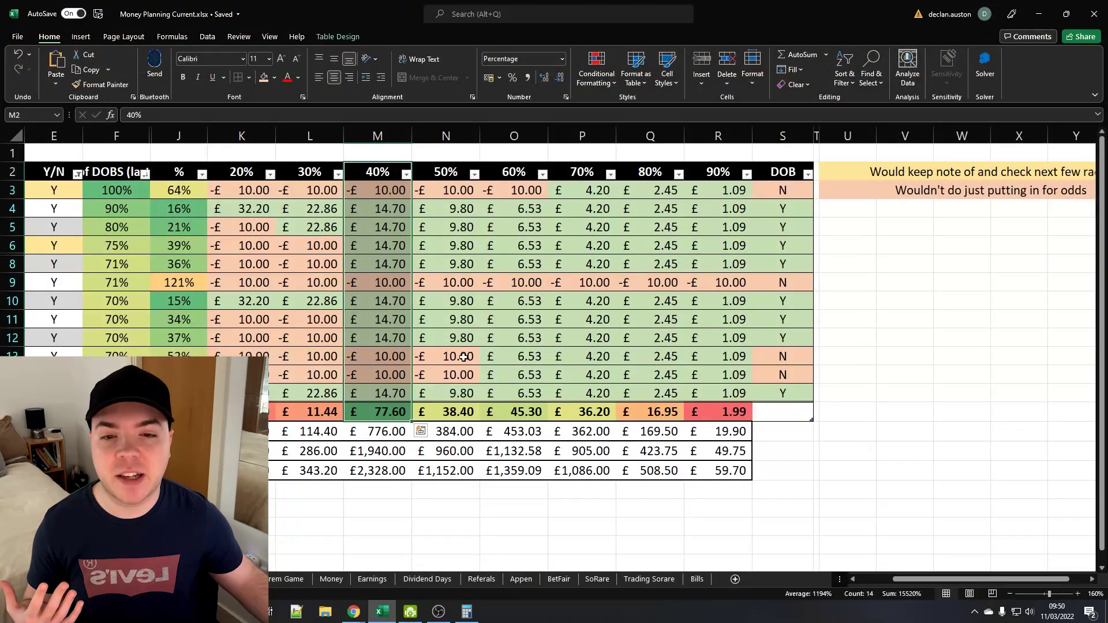
{"action": "left_click", "coordinate": [377, 226]}
{"action": "left_click", "coordinate": [446, 282]}
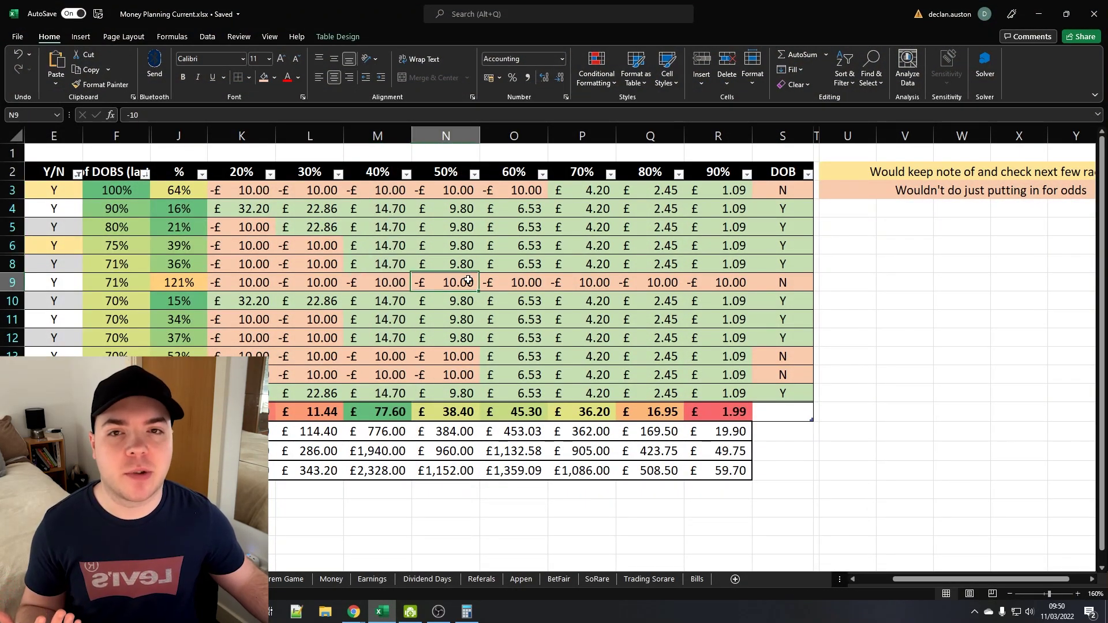
{"action": "left_click", "coordinate": [354, 612]}
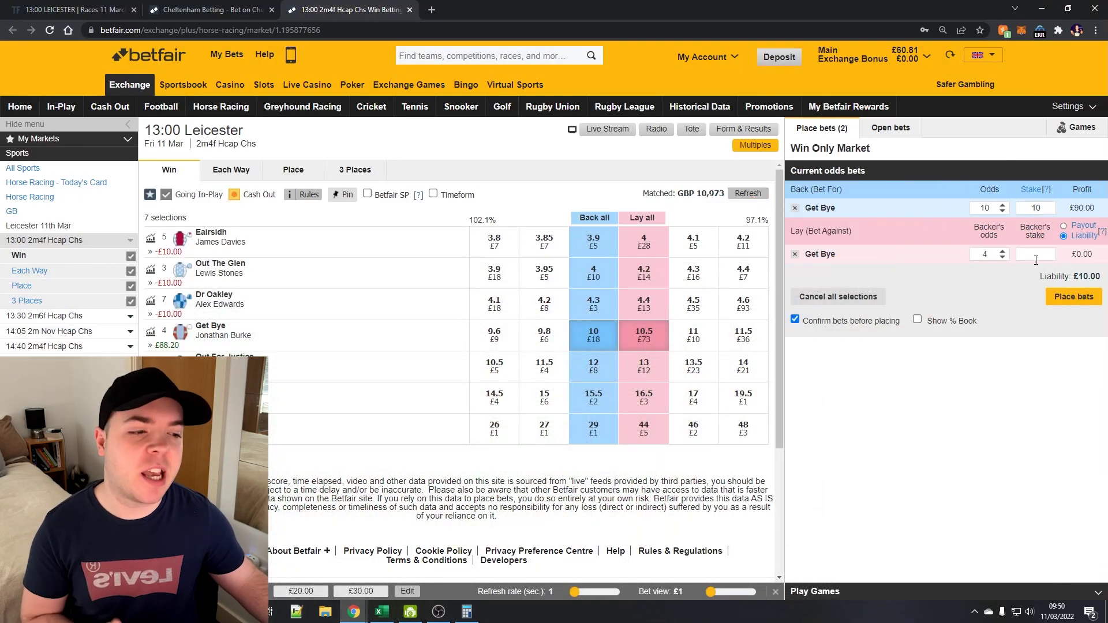
{"action": "left_click", "coordinate": [1036, 258]}
{"action": "left_click", "coordinate": [972, 308]}
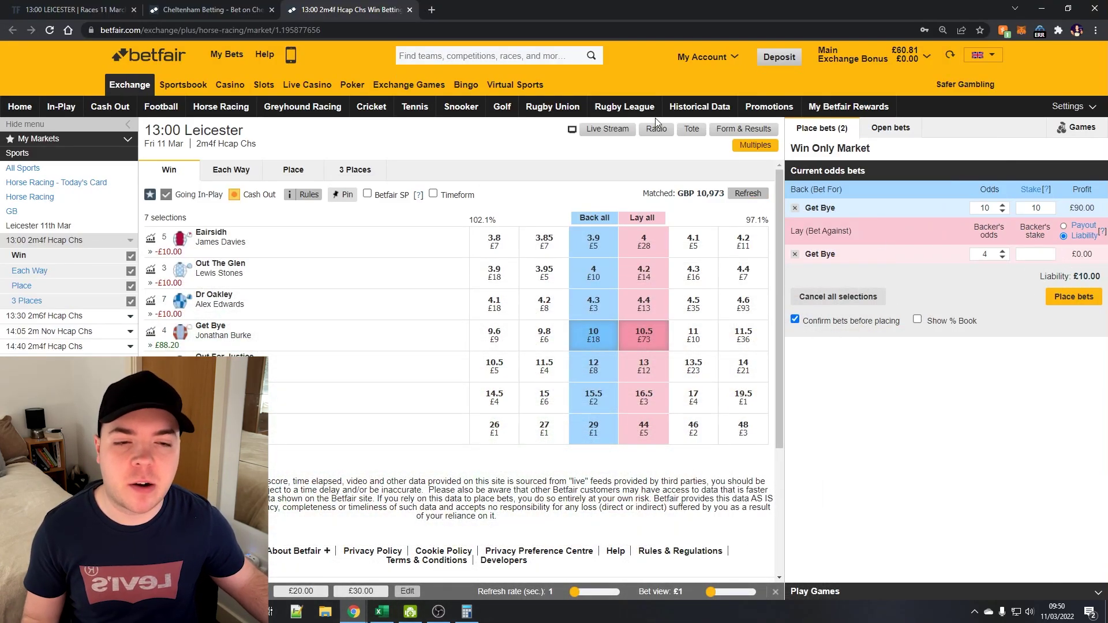
Open the Matched Betting Blog site in a new browser tab and bring up its Matched Betting Calculator.
{"action": "left_click", "coordinate": [432, 10]}
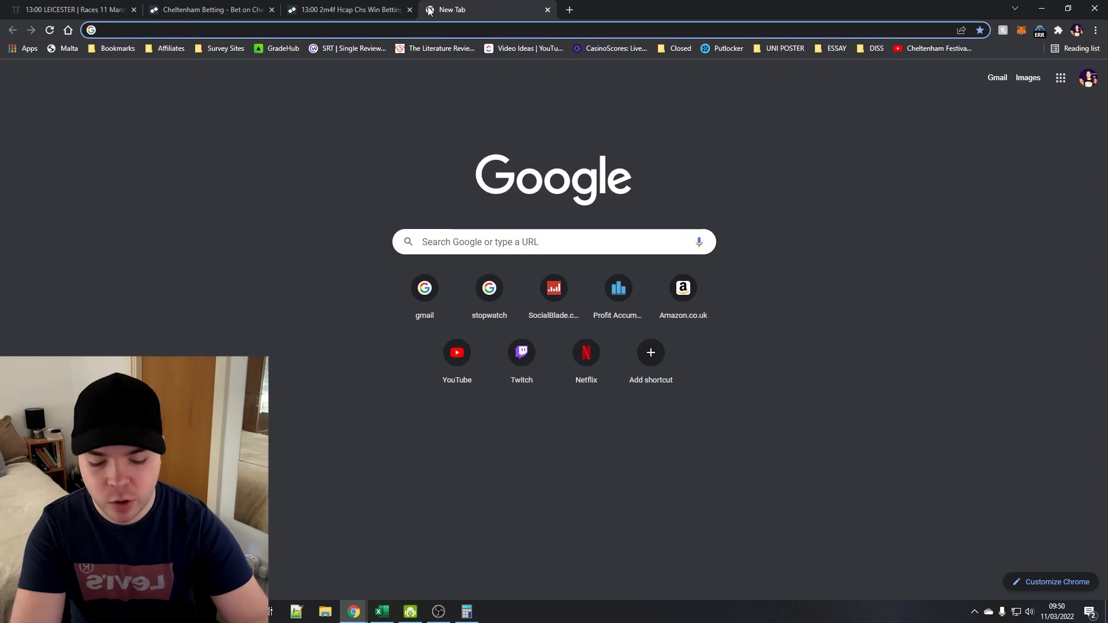
{"action": "type", "text": "mat"}
{"action": "key", "text": "Return"}
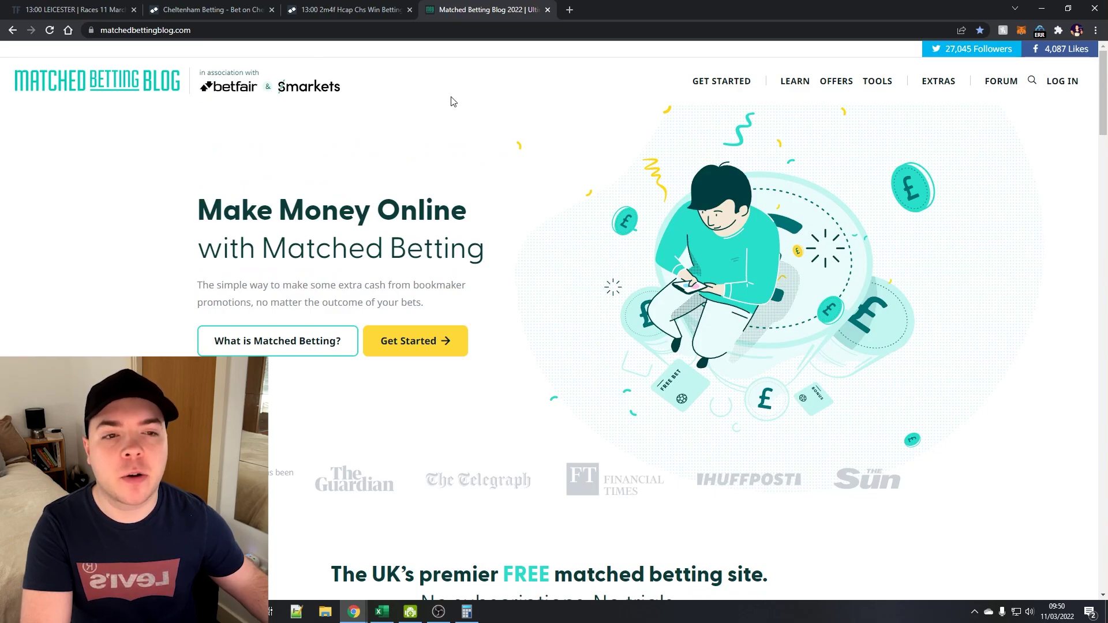
{"action": "mouse_move", "coordinate": [876, 87]}
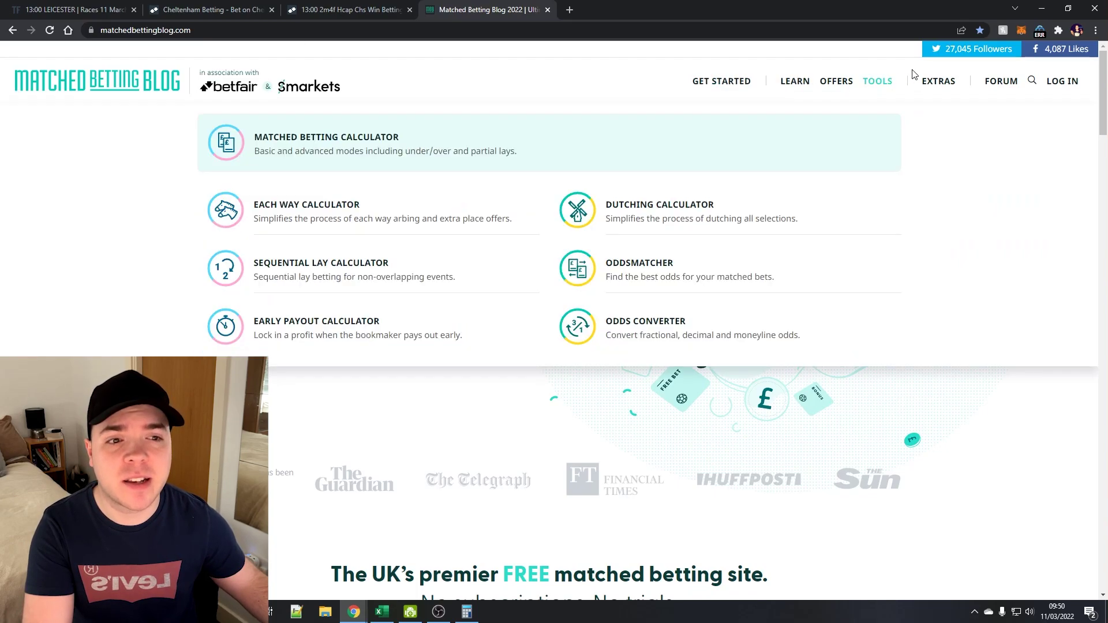
{"action": "left_click", "coordinate": [732, 133]}
{"action": "scroll", "coordinate": [502, 247], "scroll_direction": "down", "scroll_amount": 2}
Calculate the lay stake for a £10 back stake at odds 10, with lay odds 4 and 2% lay commission.
{"action": "left_click", "coordinate": [275, 294]}
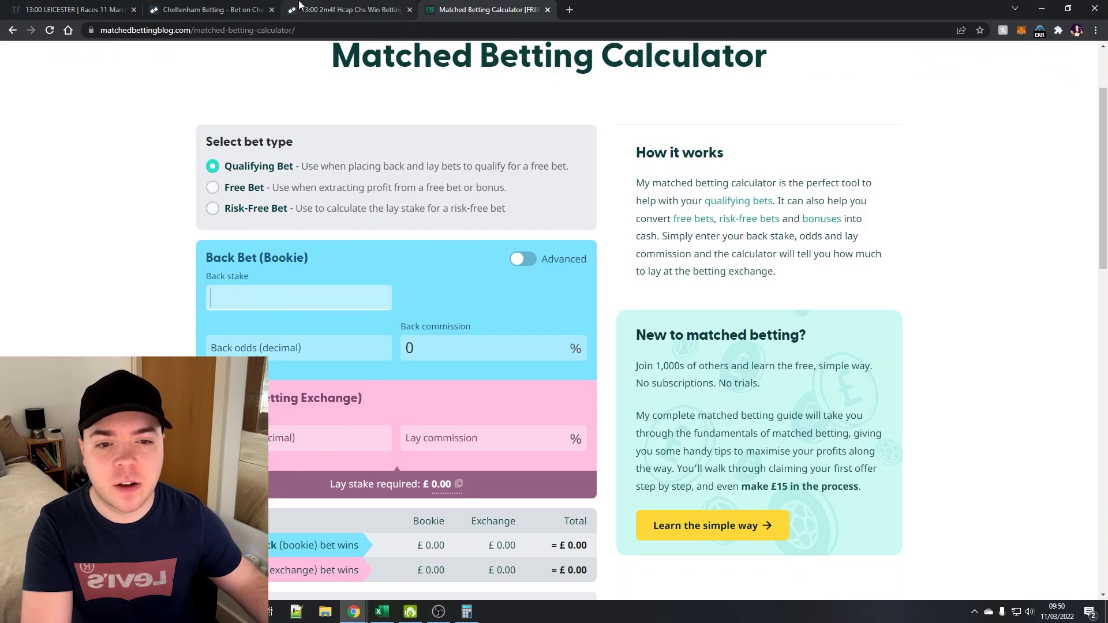
{"action": "type", "text": "10"}
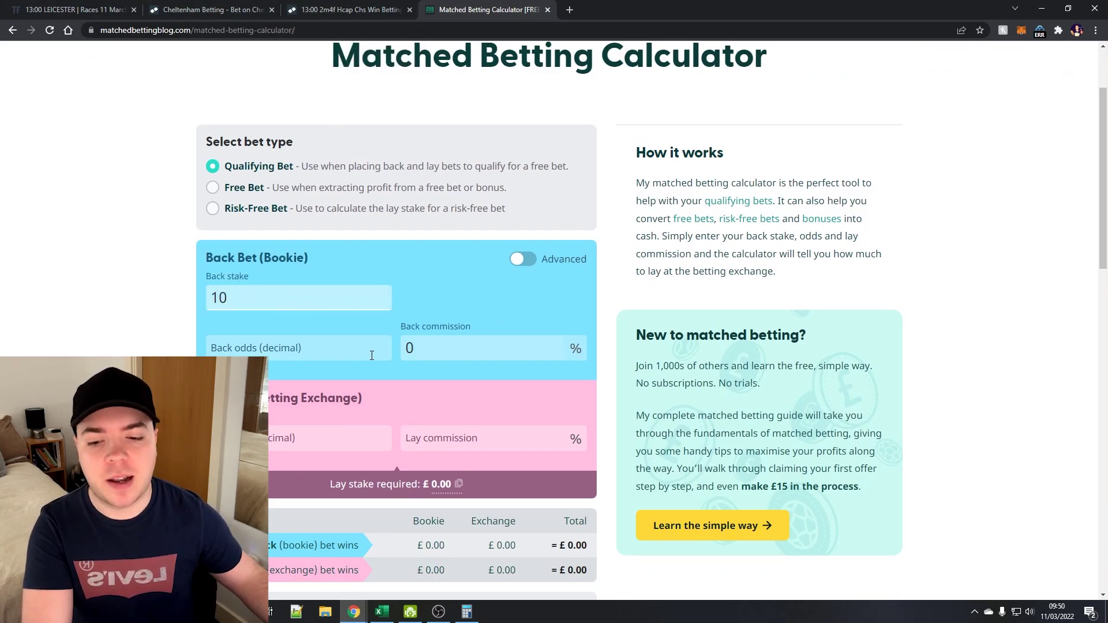
{"action": "left_click", "coordinate": [300, 439]}
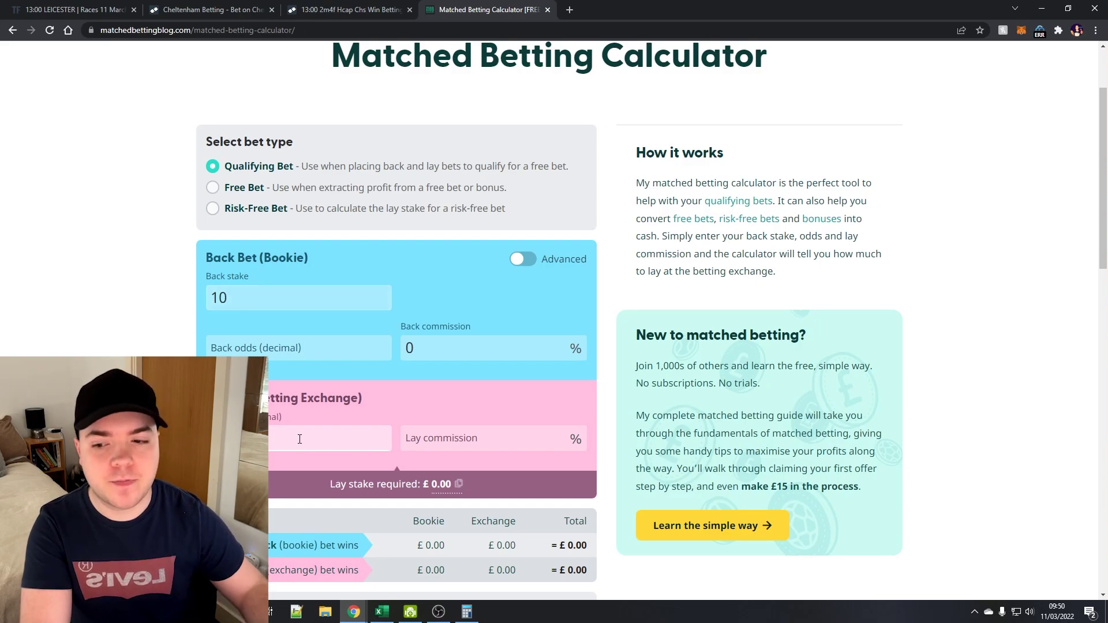
{"action": "left_click", "coordinate": [284, 354]}
{"action": "type", "text": "10"}
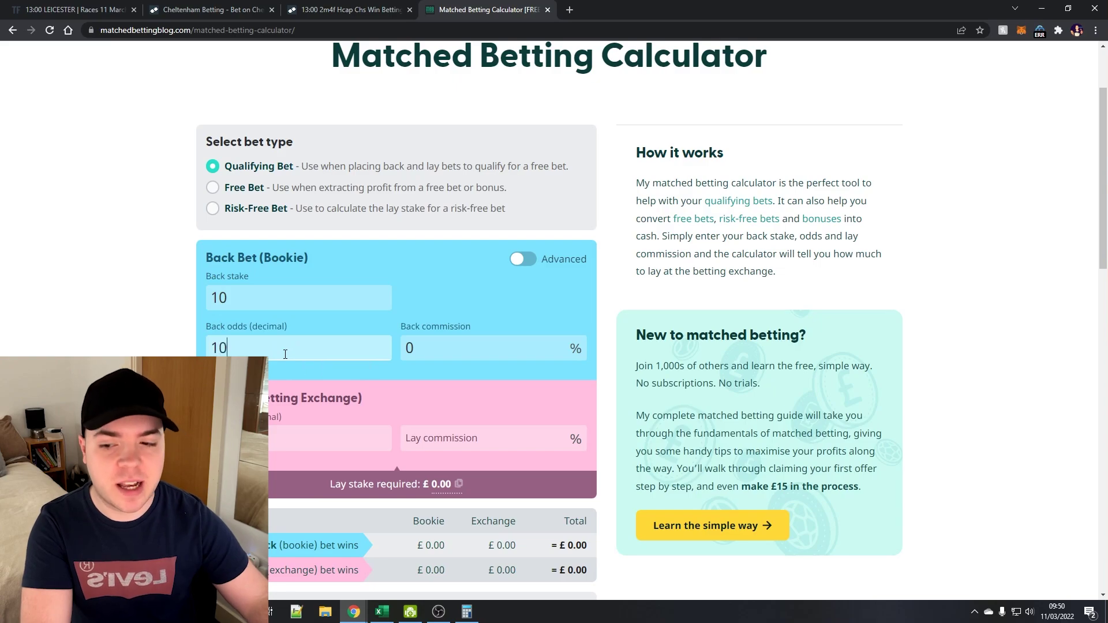
{"action": "scroll", "coordinate": [317, 356], "scroll_direction": "down", "scroll_amount": 1}
{"action": "left_click", "coordinate": [443, 378]}
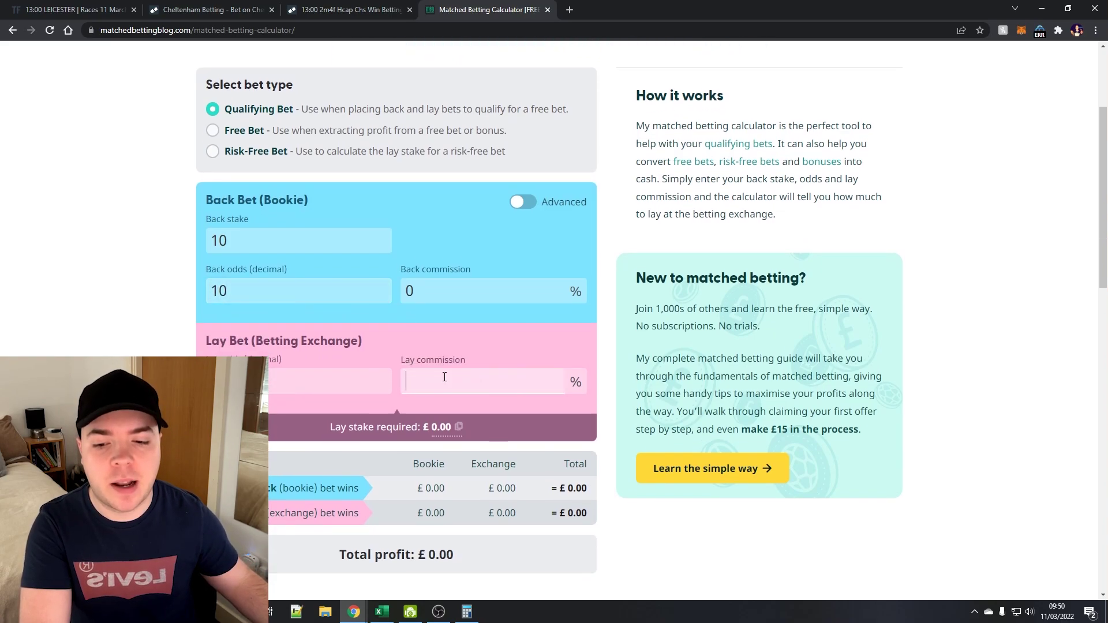
{"action": "type", "text": "2"}
{"action": "left_click", "coordinate": [421, 325]}
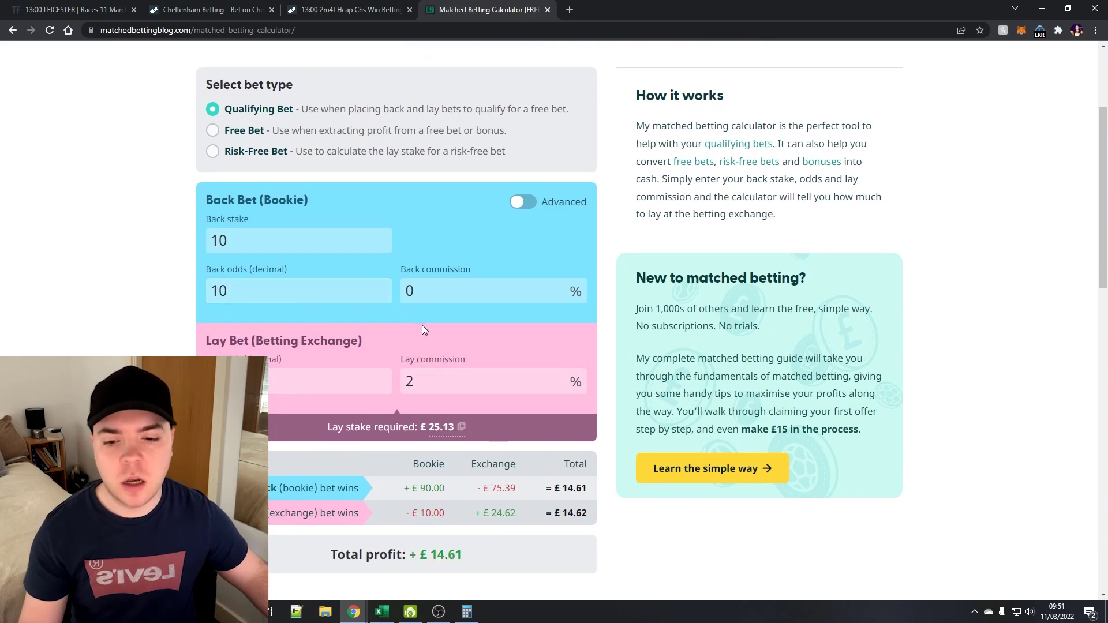
{"action": "scroll", "coordinate": [423, 324], "scroll_direction": "down", "scroll_amount": 1}
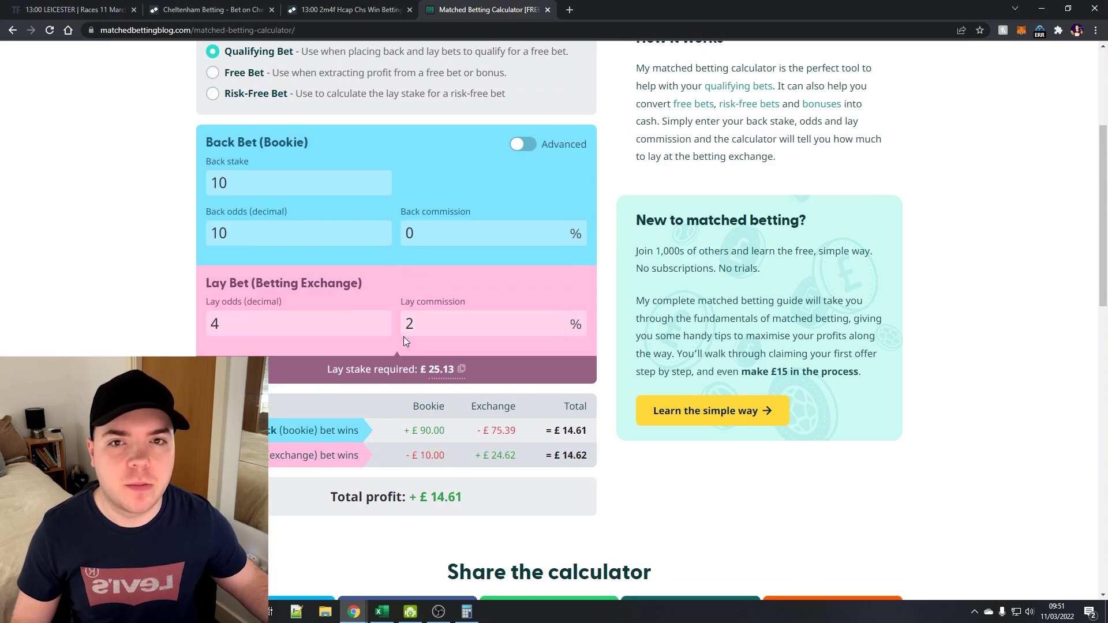
Copy the calculated lay stake of 25.13 into the backer's stake of Get Bye's lay bet on Betfair.
{"action": "left_click", "coordinate": [437, 371]}
{"action": "left_click", "coordinate": [312, 8]}
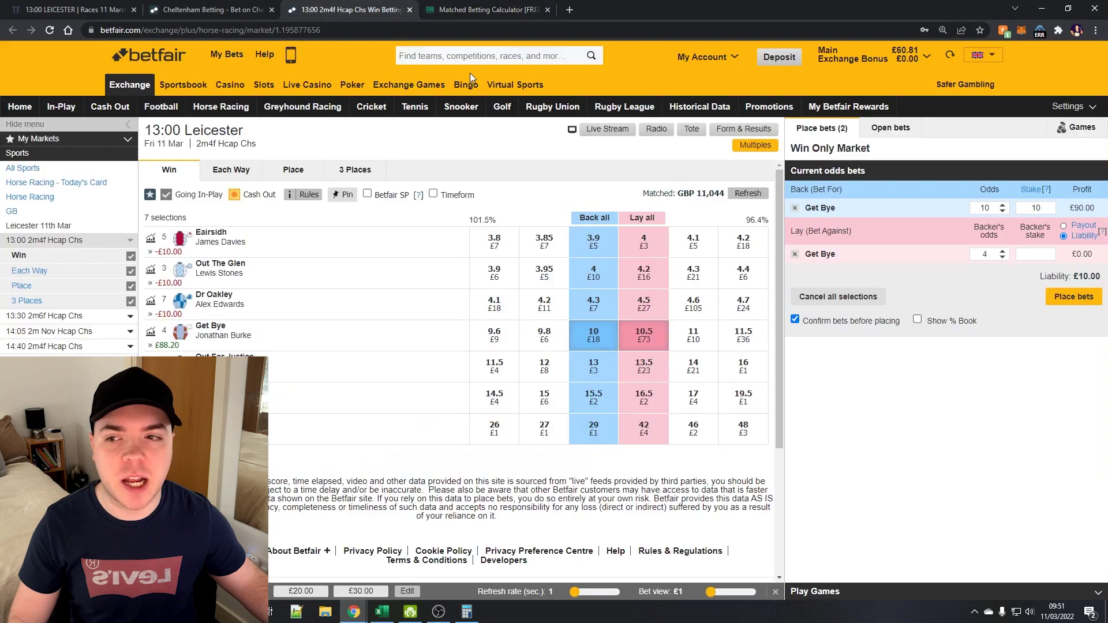
{"action": "right_click", "coordinate": [1041, 254]}
{"action": "left_click", "coordinate": [1036, 340]}
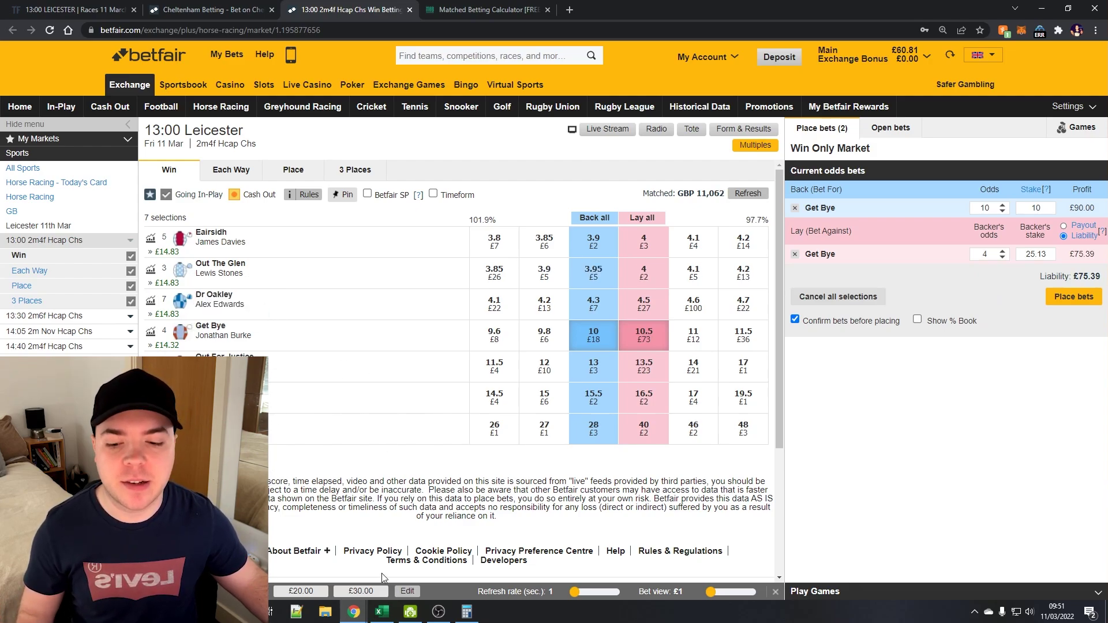
Glance at the Excel results, and remove both the back and lay bets on Get Bye from the Betfair betslip.
{"action": "left_click", "coordinate": [381, 612]}
{"action": "key", "text": "alt+Tab"}
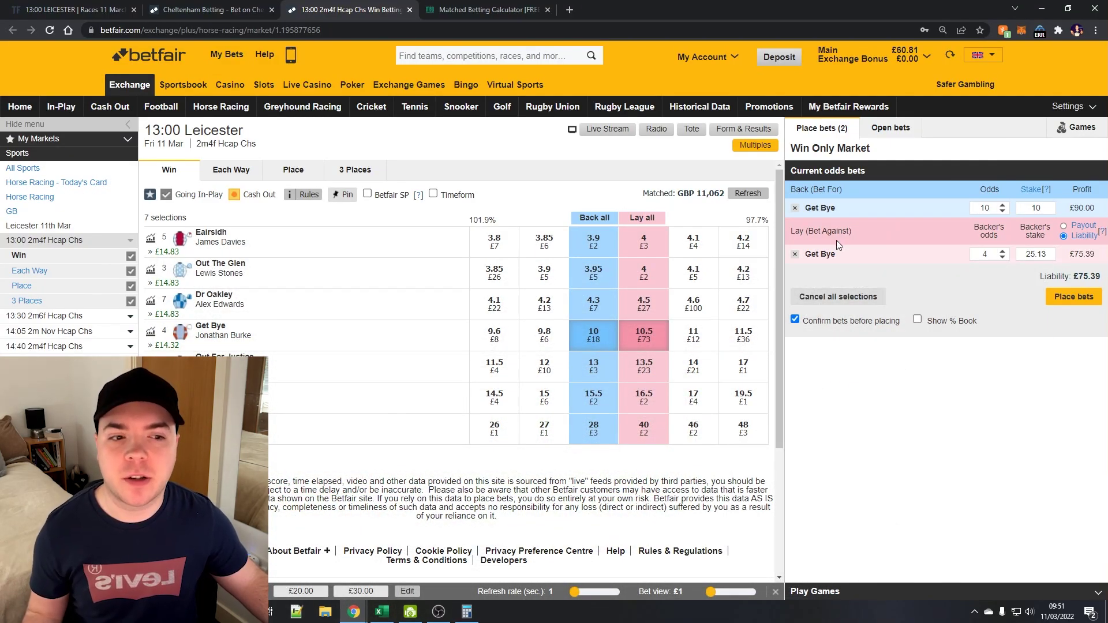
{"action": "left_click", "coordinate": [796, 208]}
{"action": "left_click", "coordinate": [796, 209]}
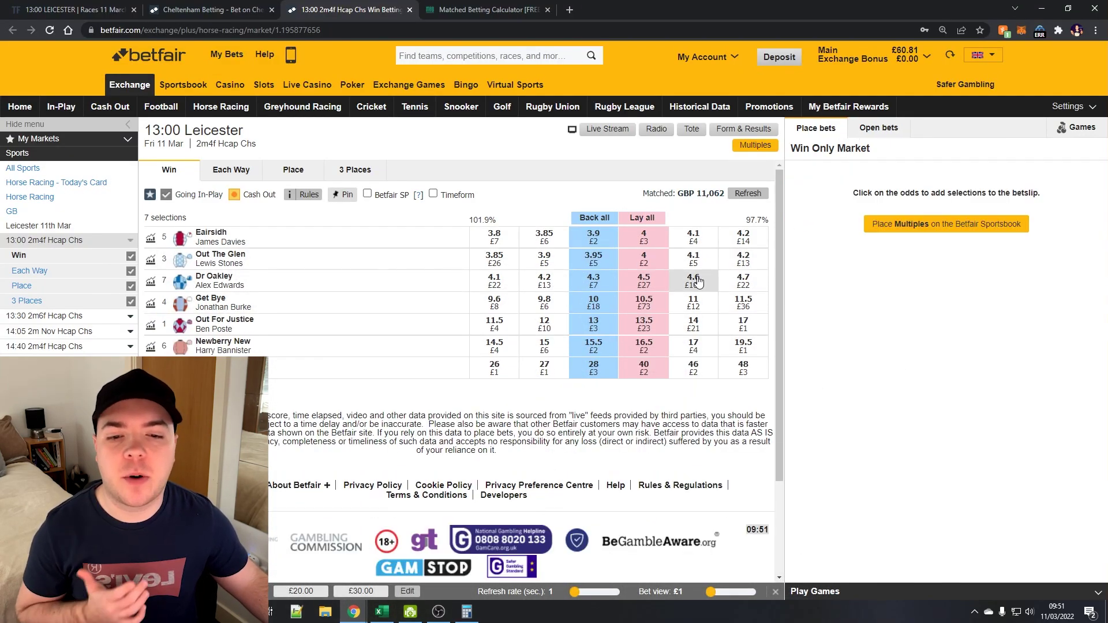
Add a back bet on Out The Glen at odds 3.95 and enter 3.95 × 0.4 in Calculator.
{"action": "left_click", "coordinate": [606, 268]}
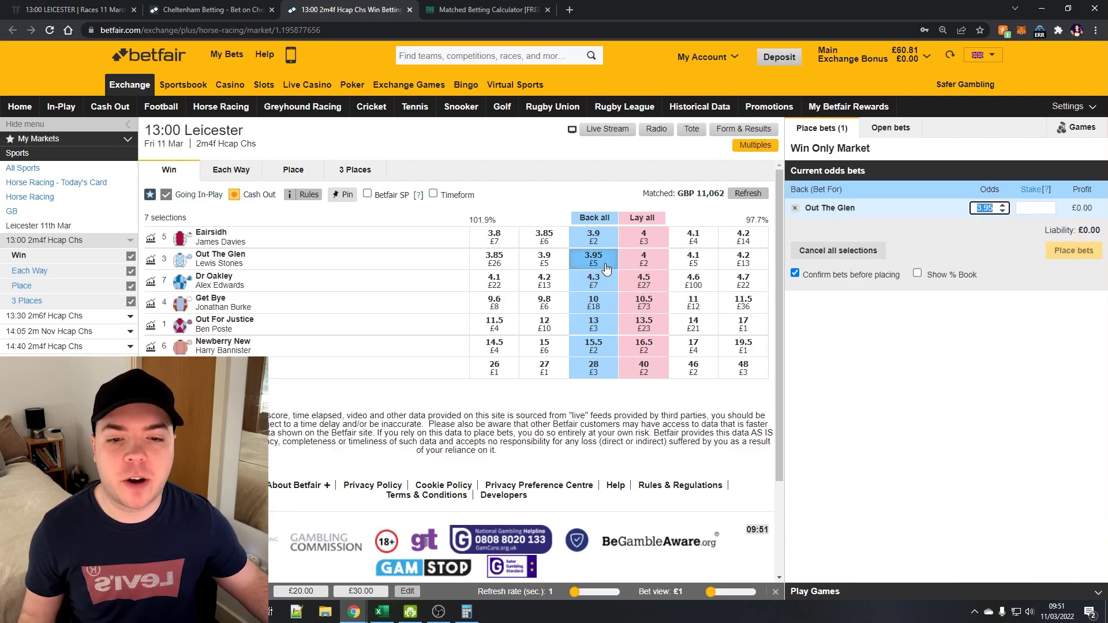
{"action": "key", "text": "XF86Calculator"}
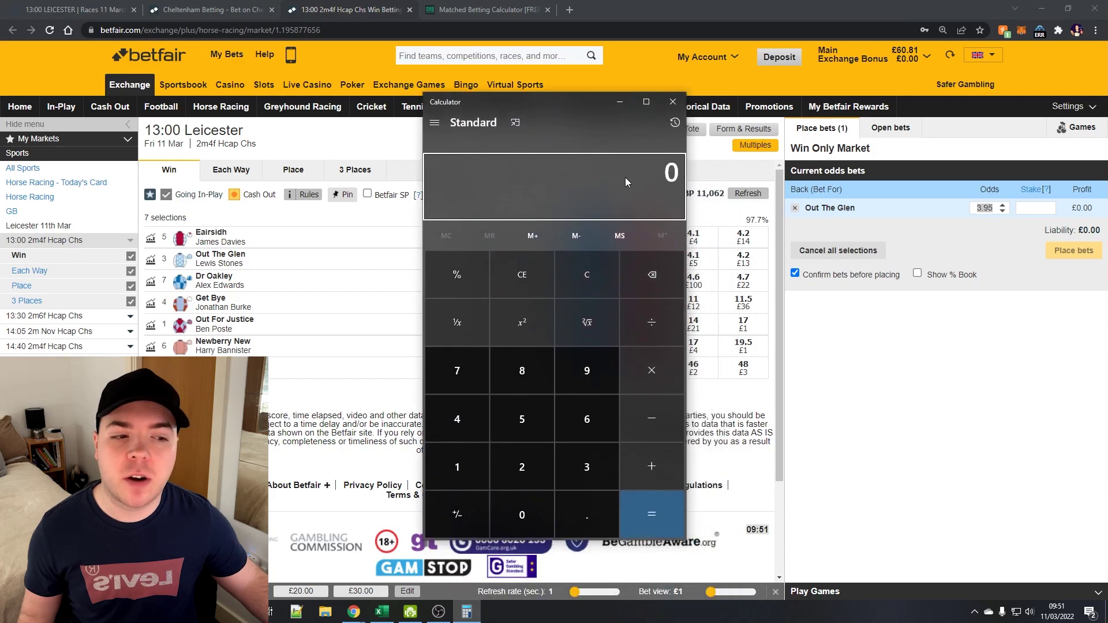
{"action": "left_click", "coordinate": [587, 467]}
{"action": "left_click", "coordinate": [587, 515]}
{"action": "left_click", "coordinate": [592, 376]}
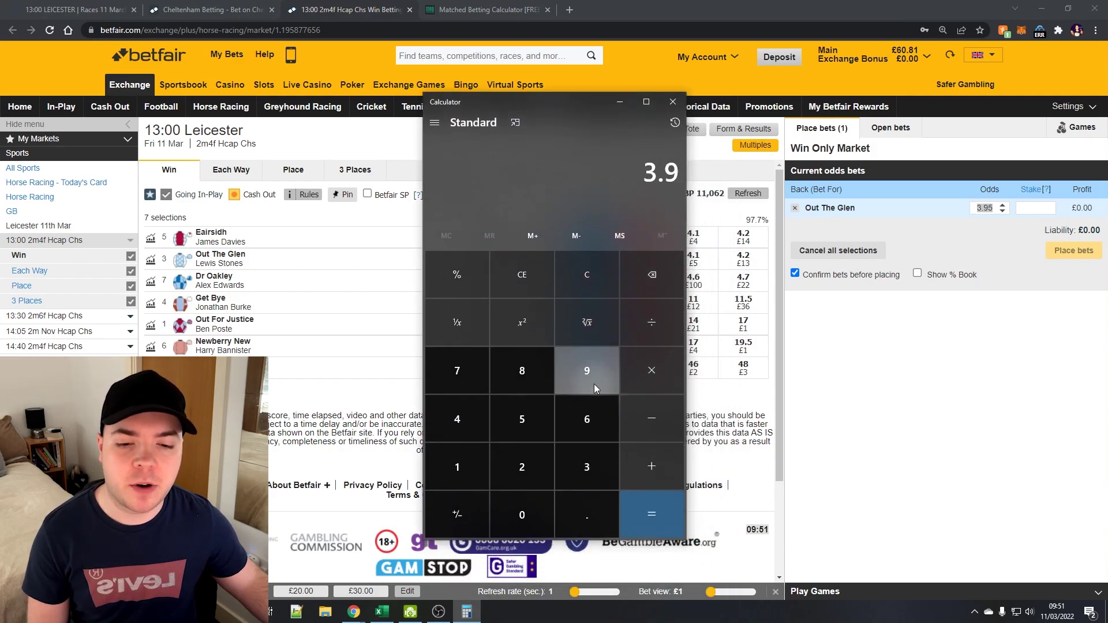
{"action": "left_click", "coordinate": [514, 419]}
{"action": "left_click", "coordinate": [651, 370]}
{"action": "left_click", "coordinate": [512, 503]}
{"action": "left_click", "coordinate": [597, 513]}
{"action": "left_click", "coordinate": [460, 421]}
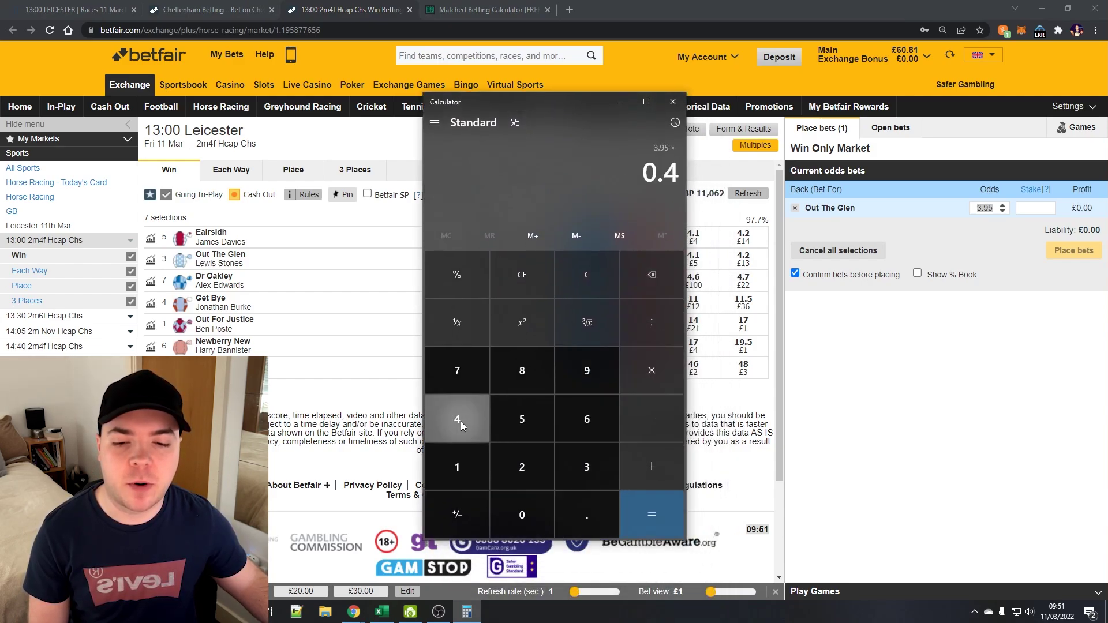
Check the 50%, 60% and 70% thresholds in Excel, and complete the lay odds calculation for Out The Glen in Calculator.
{"action": "left_click", "coordinate": [381, 612]}
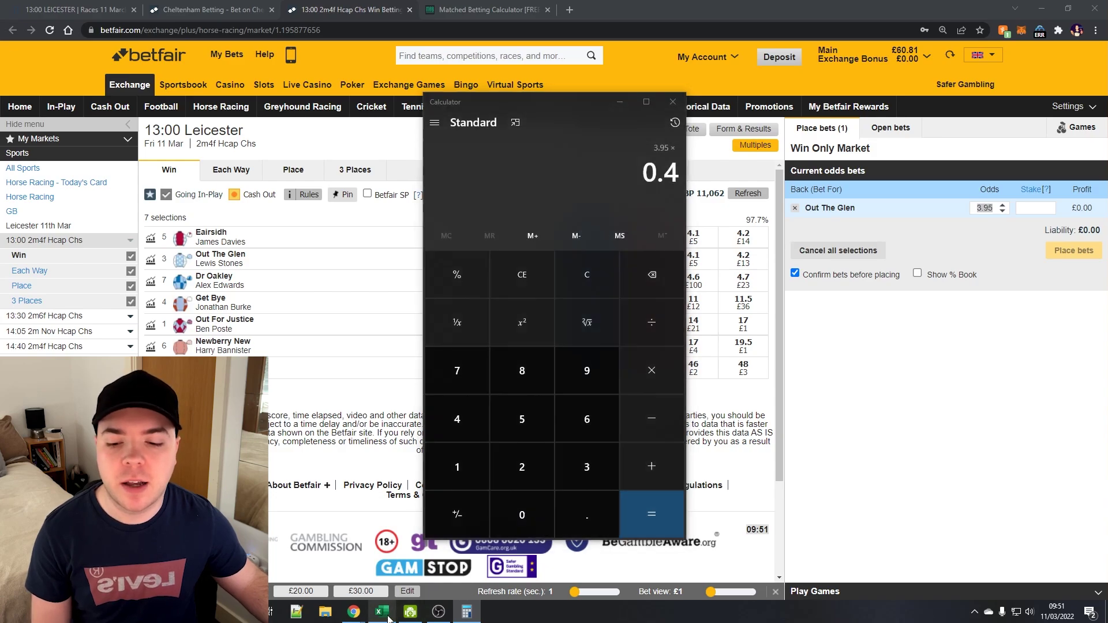
{"action": "left_click", "coordinate": [436, 179]}
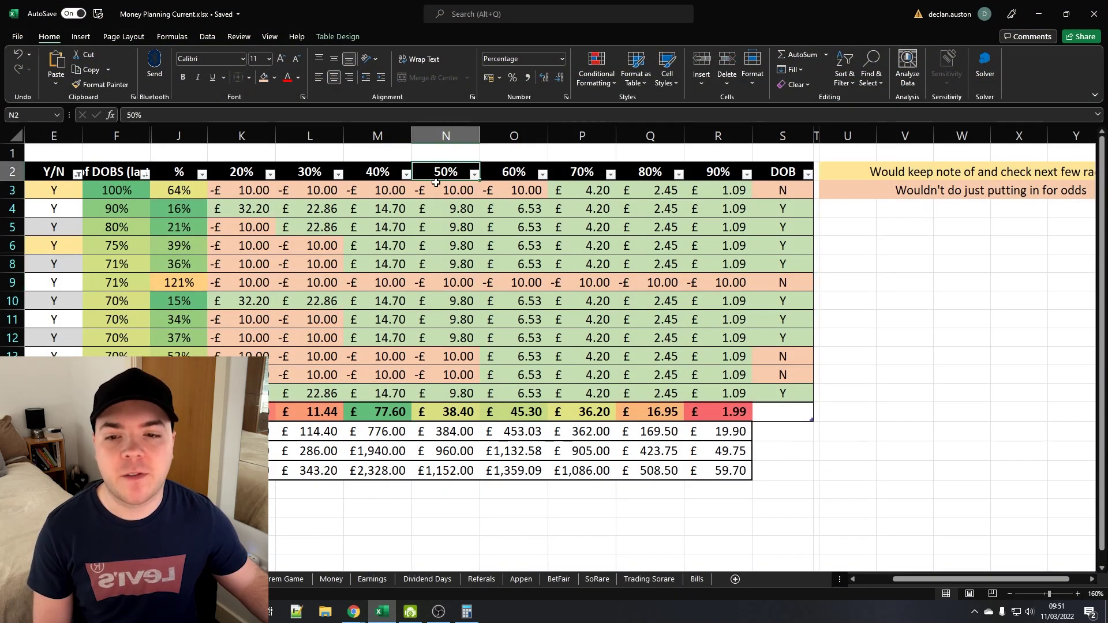
{"action": "left_click", "coordinate": [515, 176]}
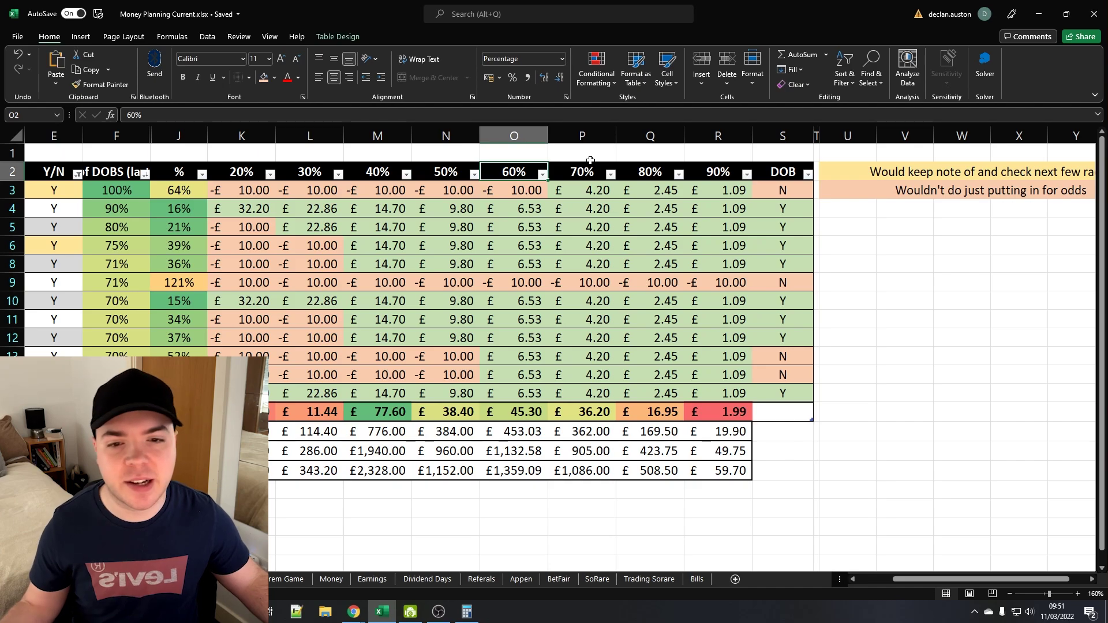
{"action": "left_click", "coordinate": [577, 176]}
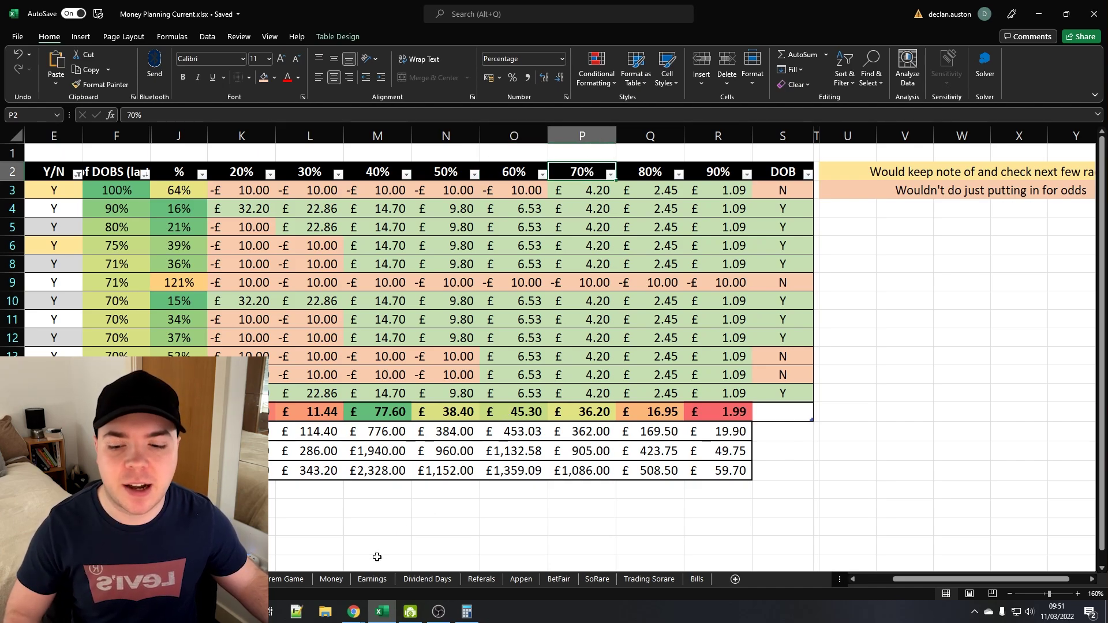
{"action": "left_click", "coordinate": [382, 611]}
{"action": "left_click", "coordinate": [644, 511]}
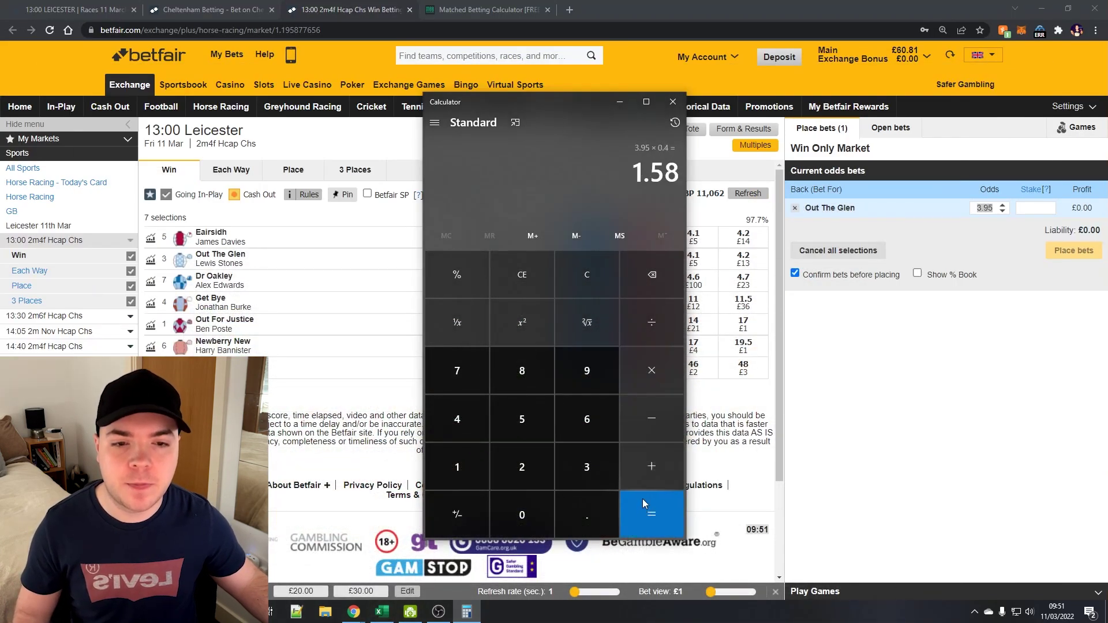
Add a lay bet on Out The Glen at odds 1.58 and set the back bet's stake to £10.
{"action": "left_click_drag", "start_coordinate": [665, 176], "coordinate": [639, 175]}
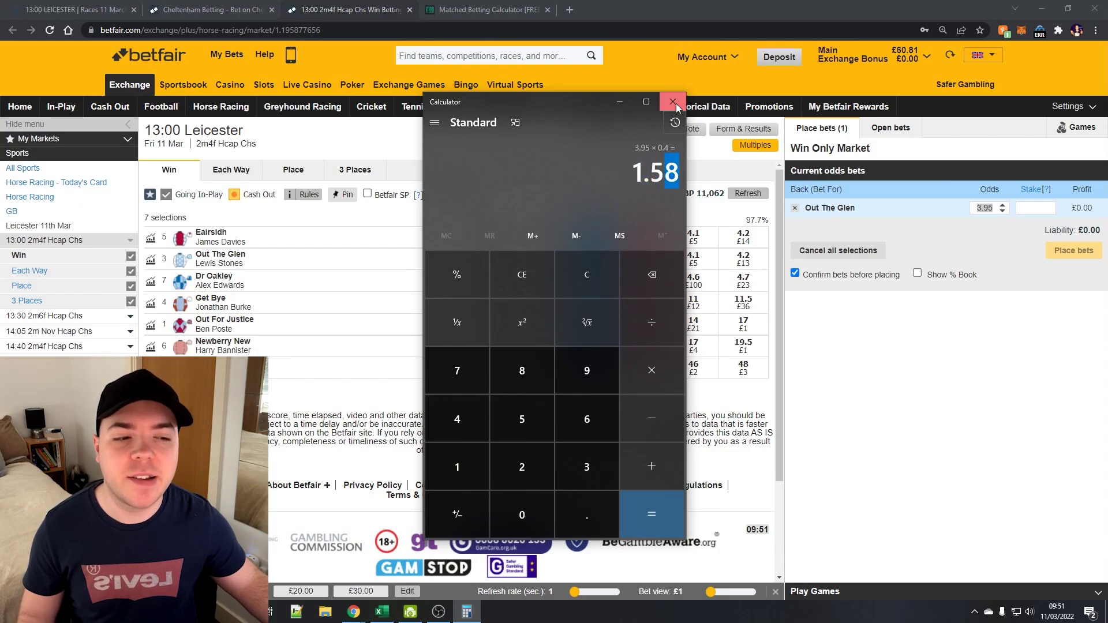
{"action": "left_click", "coordinate": [672, 102]}
{"action": "left_click", "coordinate": [644, 259]}
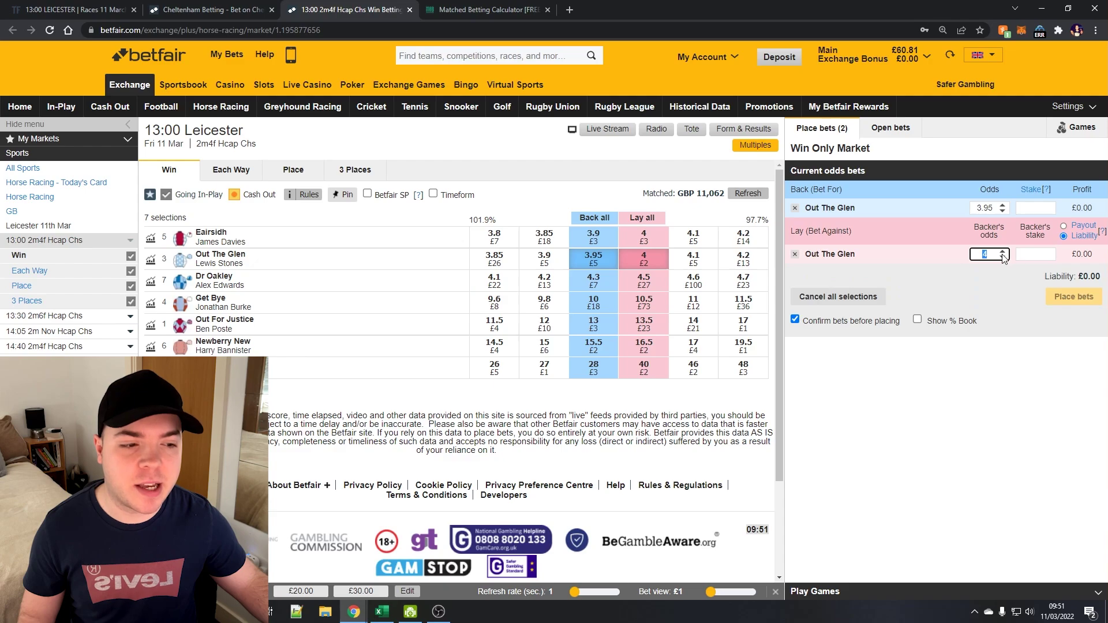
{"action": "key", "text": "ctrl+v"}
{"action": "left_click", "coordinate": [1031, 209]}
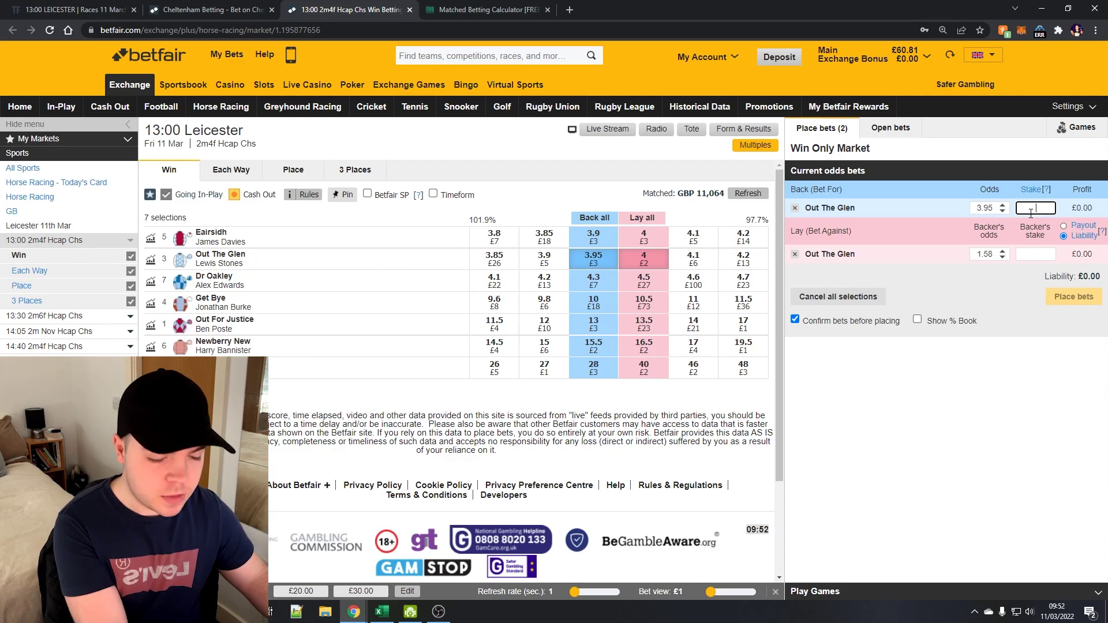
{"action": "type", "text": "10"}
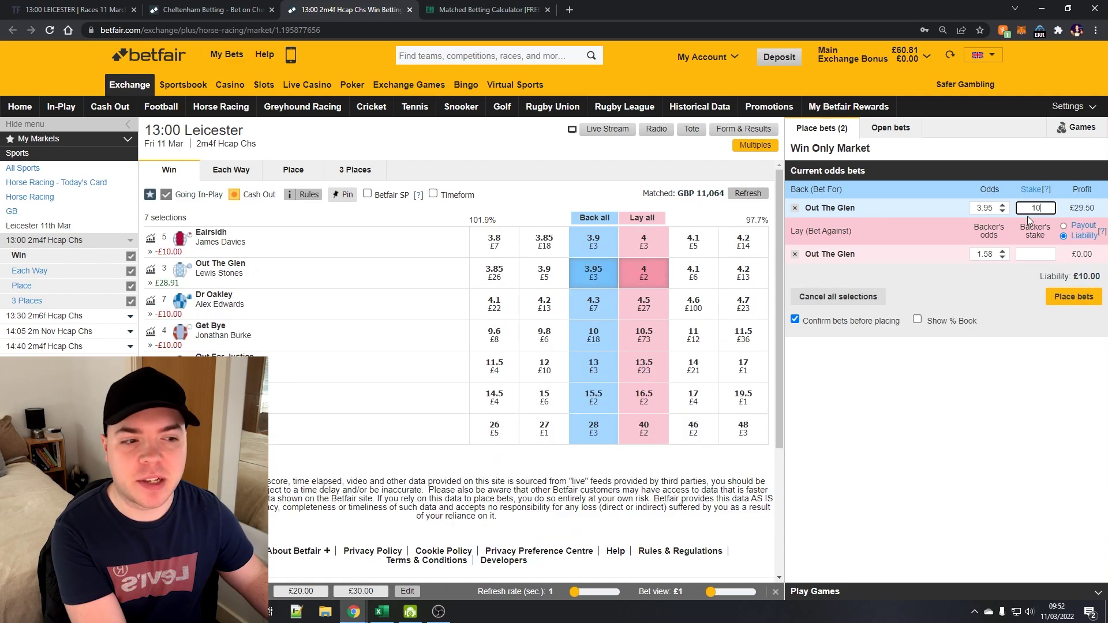
Enter Out The Glen's back odds of 3.95 and lay odds of 1.58 in the matched betting calculator.
{"action": "double_click", "coordinate": [985, 208]}
{"action": "right_click", "coordinate": [985, 208]}
{"action": "left_click", "coordinate": [996, 256]}
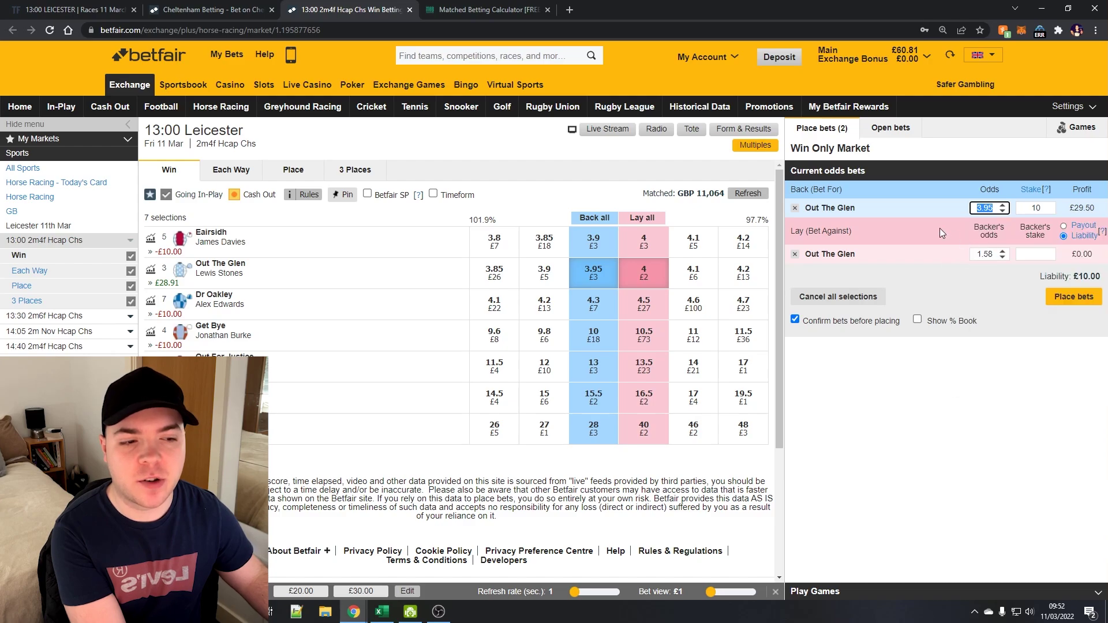
{"action": "left_click", "coordinate": [480, 10]}
{"action": "double_click", "coordinate": [237, 233]}
{"action": "right_click", "coordinate": [239, 235]}
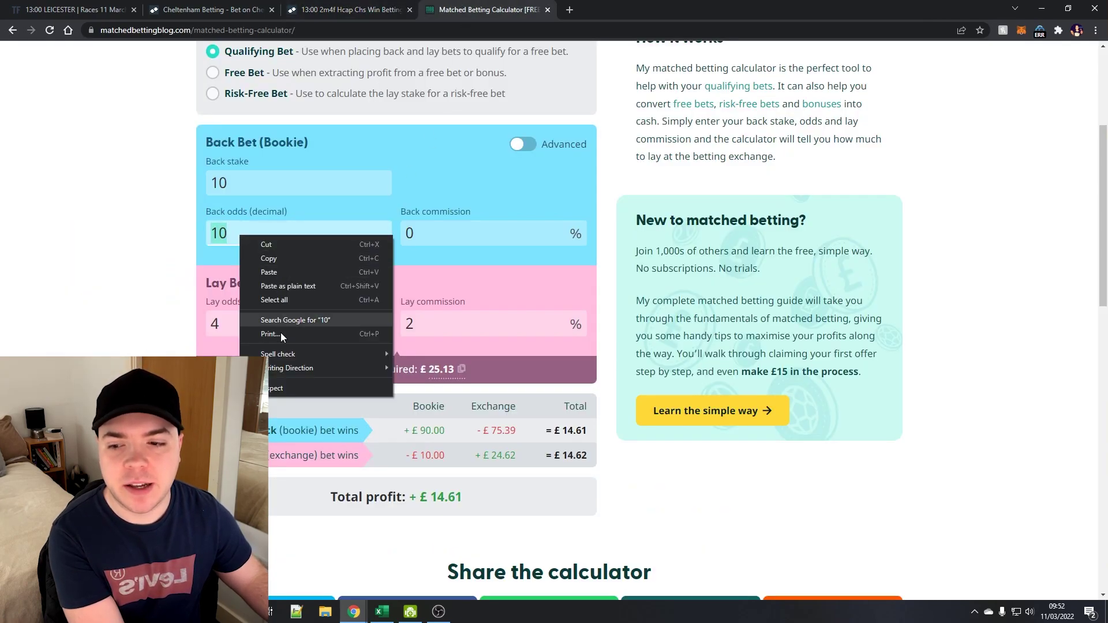
{"action": "left_click", "coordinate": [269, 273]}
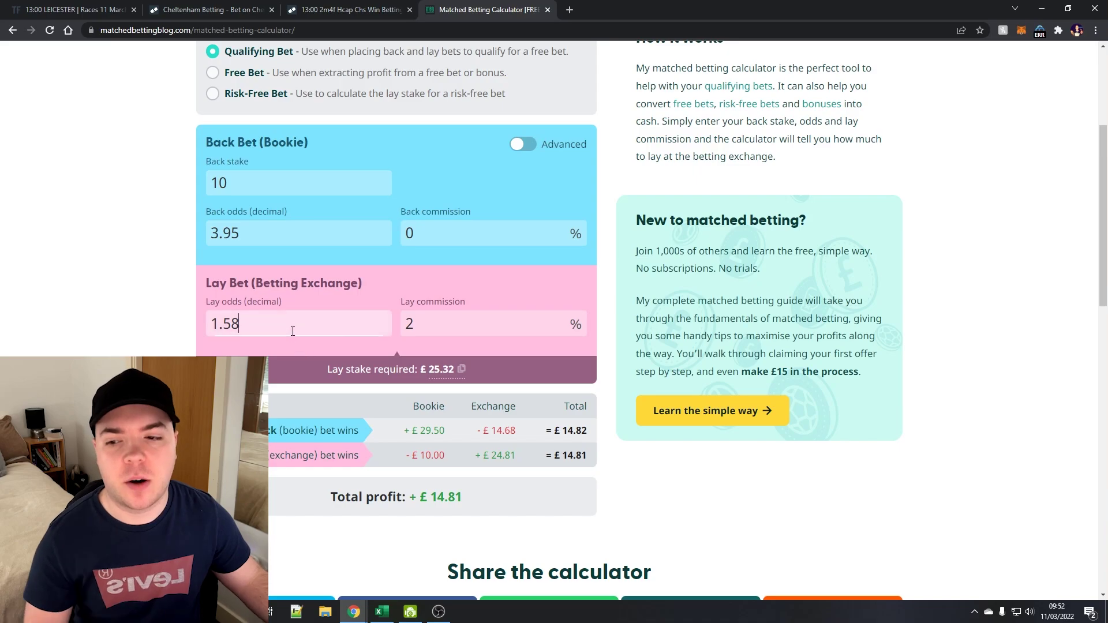
Copy the calculator's required lay stake of 25.32 into the backer's stake of Out The Glen's lay bet on Betfair.
{"action": "left_click", "coordinate": [446, 368]}
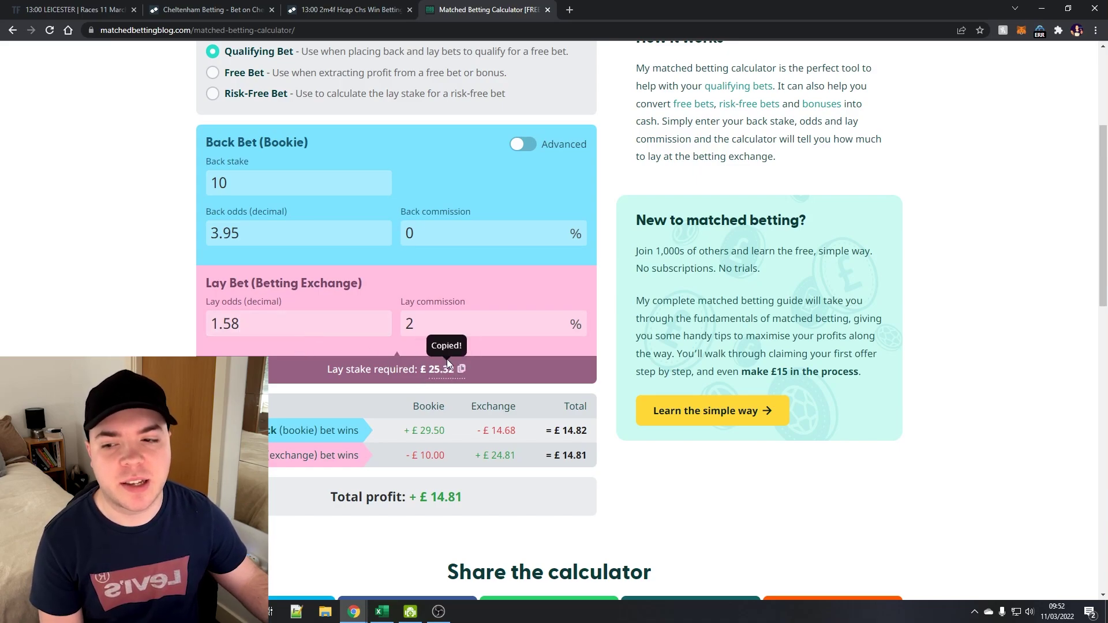
{"action": "left_click", "coordinate": [379, 9]}
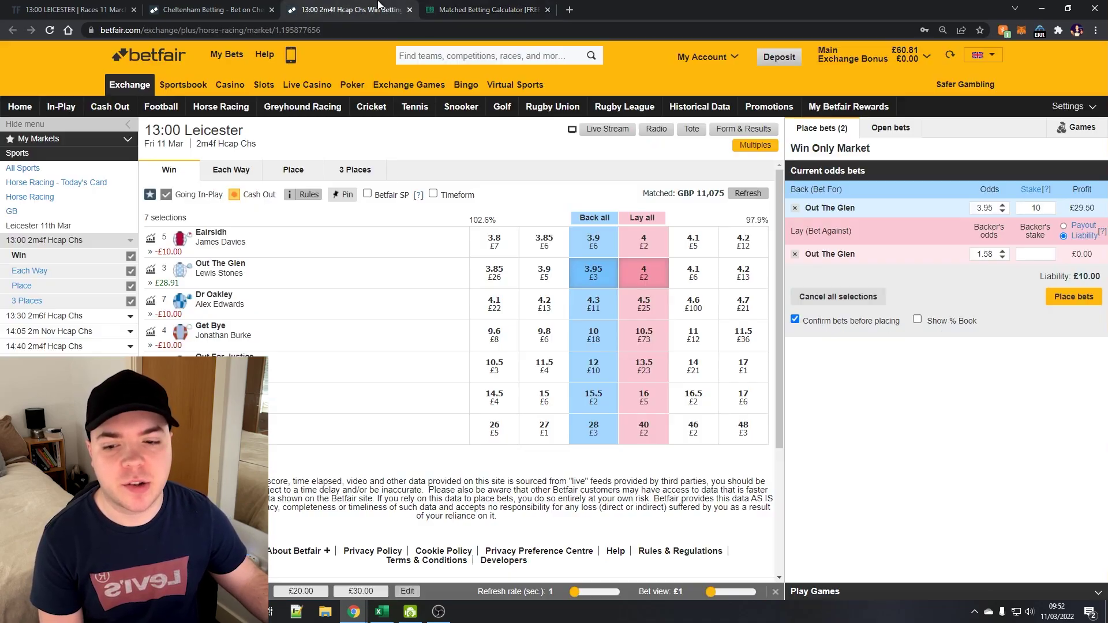
{"action": "right_click", "coordinate": [1037, 254]}
{"action": "left_click", "coordinate": [1029, 344]}
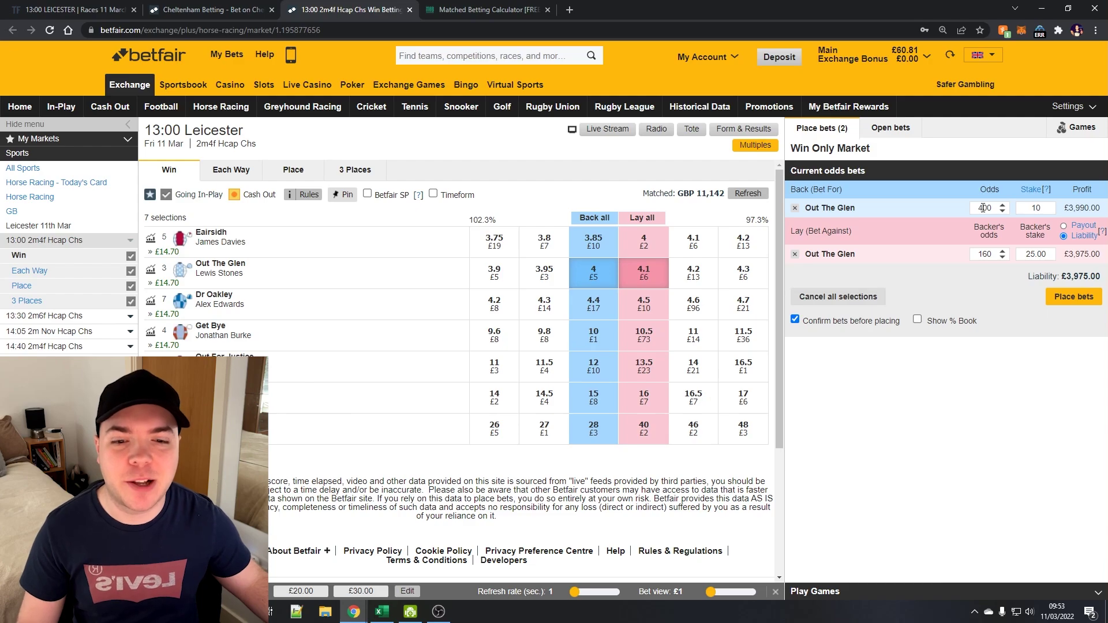
Compare the 400 back and 160 lay odds example with the matched betting calculator, and remove both Out The Glen bets from the betslip.
{"action": "left_click", "coordinate": [987, 257]}
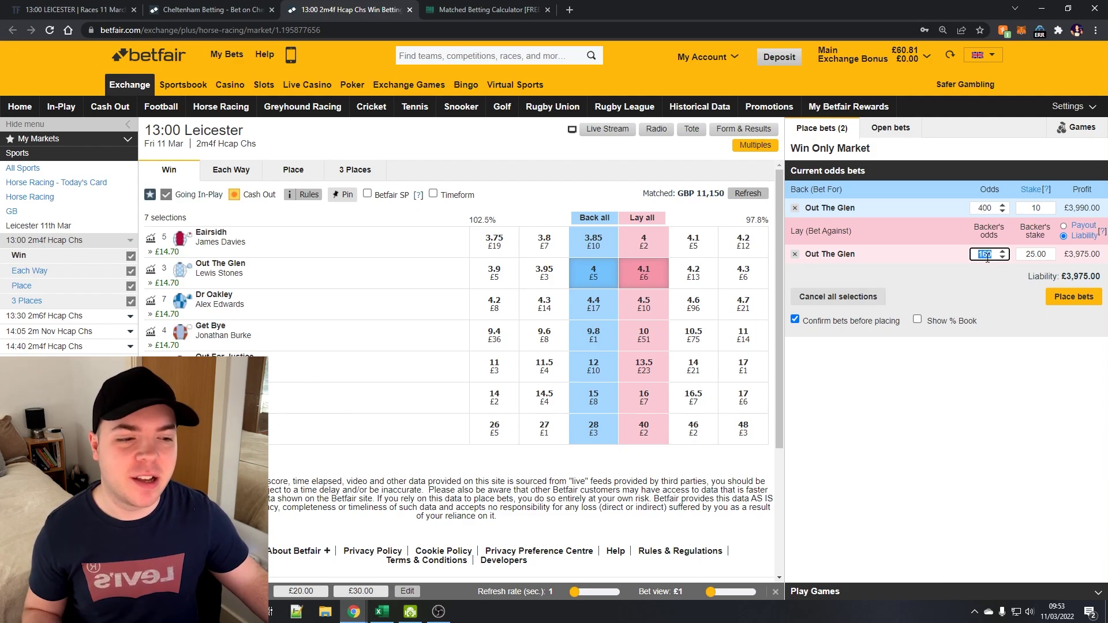
{"action": "left_click", "coordinate": [995, 275]}
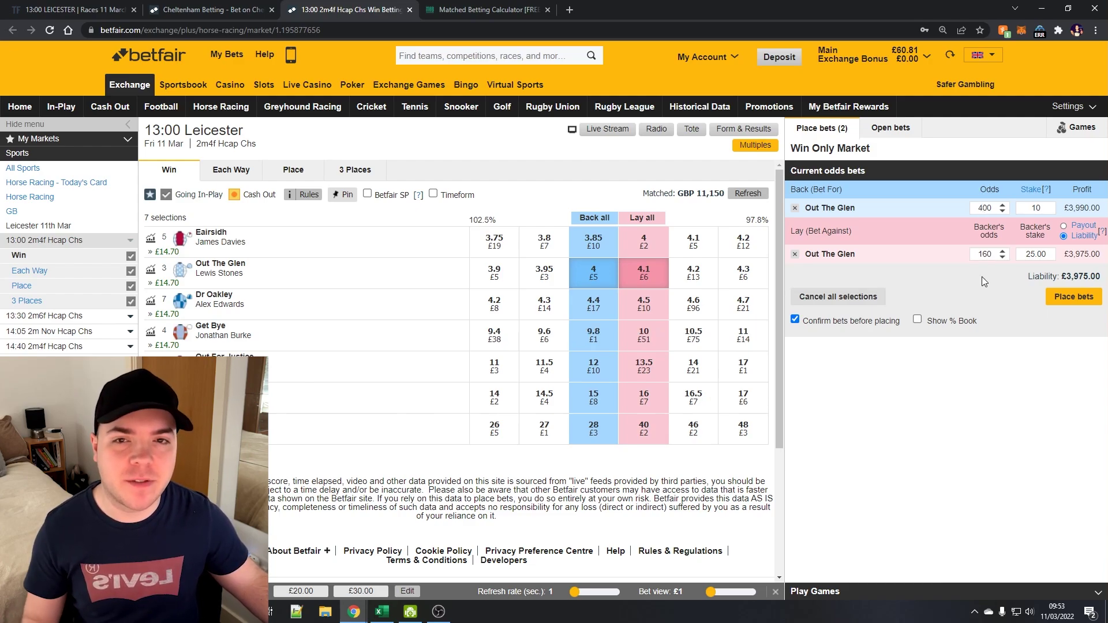
{"action": "left_click", "coordinate": [485, 10]}
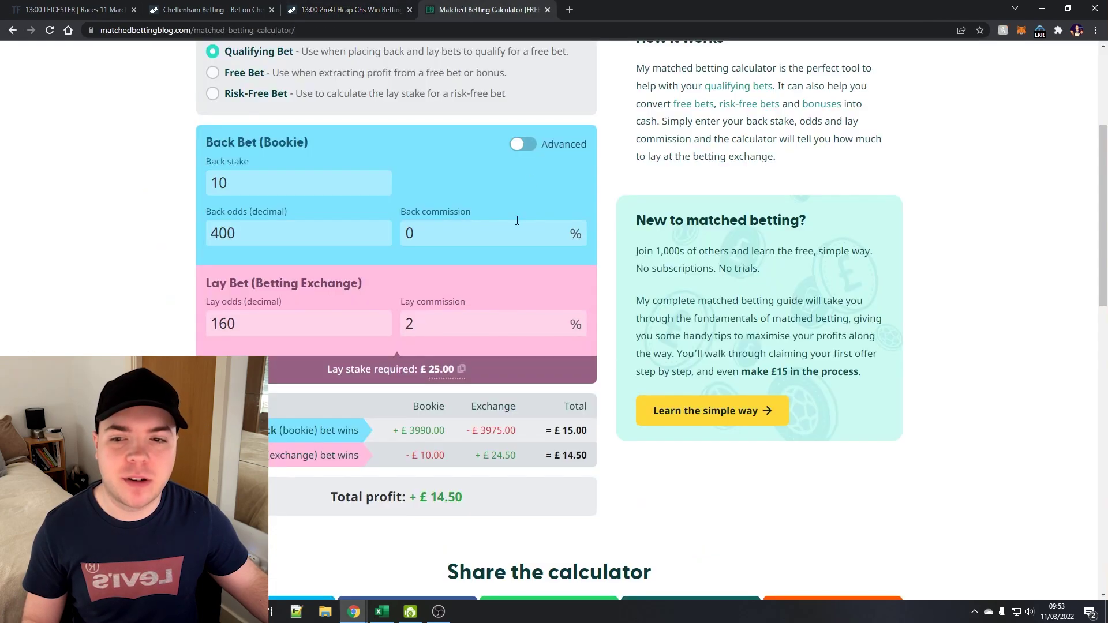
{"action": "left_click", "coordinate": [341, 10]}
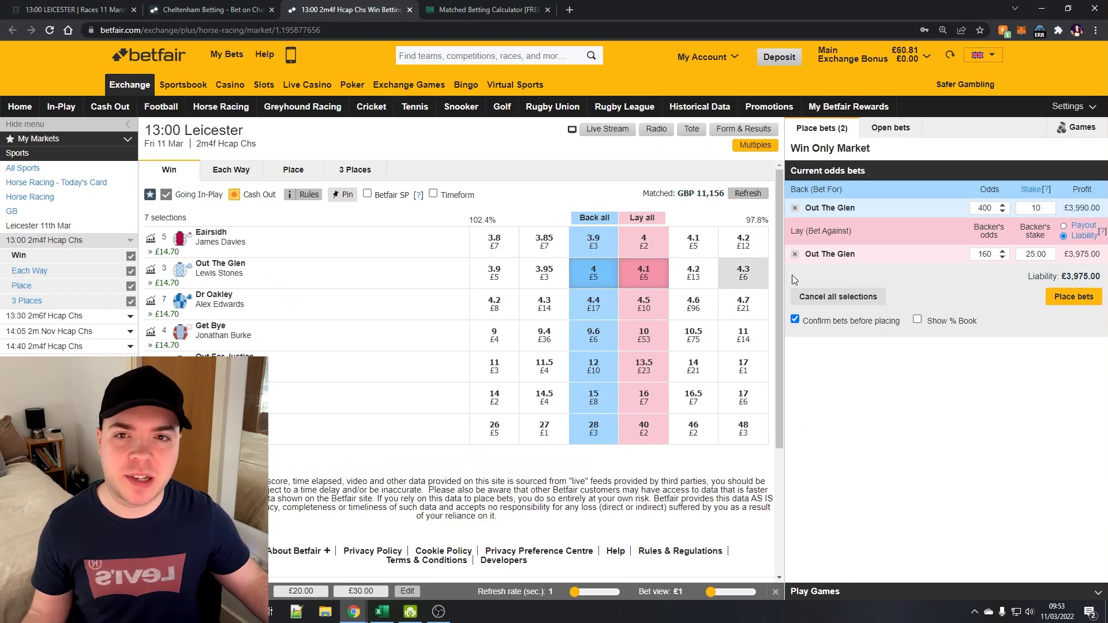
{"action": "left_click", "coordinate": [795, 208]}
{"action": "left_click", "coordinate": [795, 217]}
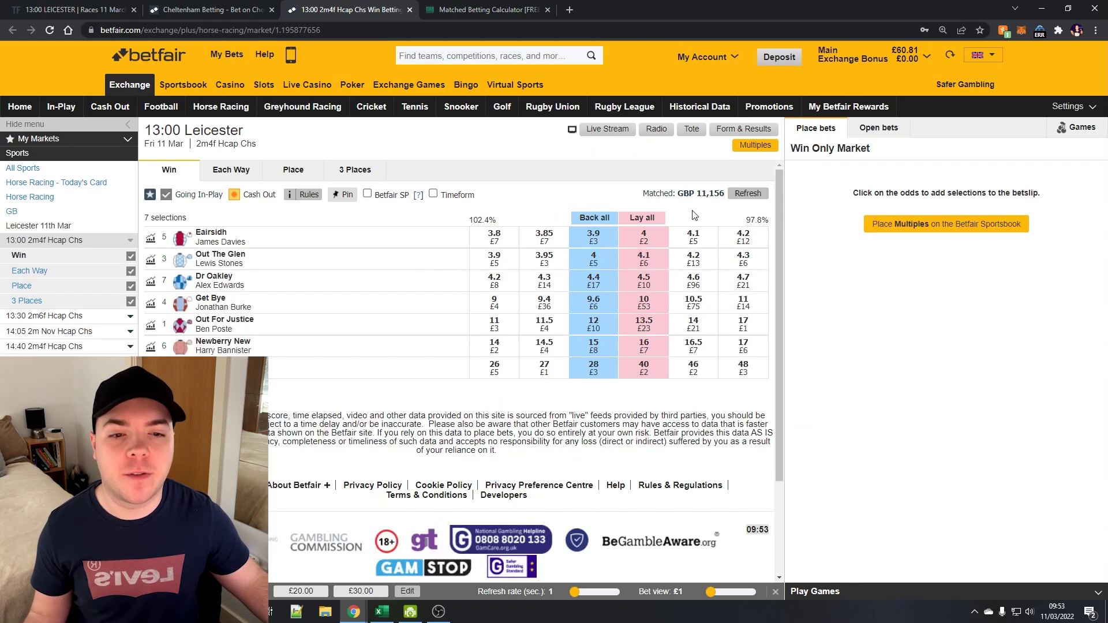
Switch to the Double or Bust sheet in Excel and widen the Date column to fit its dates.
{"action": "left_click", "coordinate": [381, 612]}
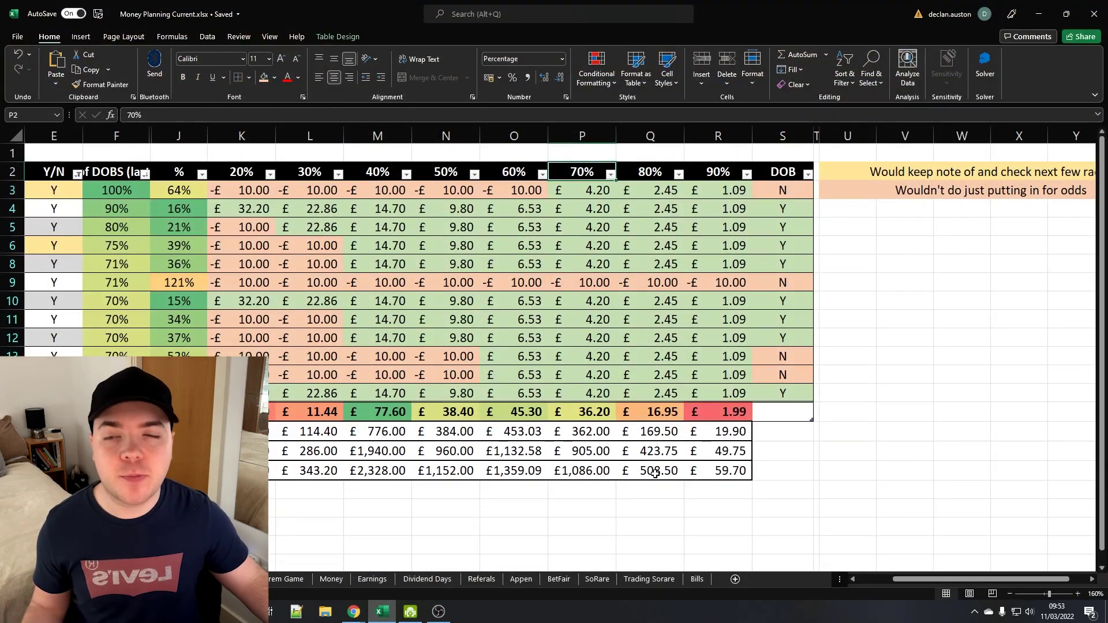
{"action": "left_click", "coordinate": [1010, 595]}
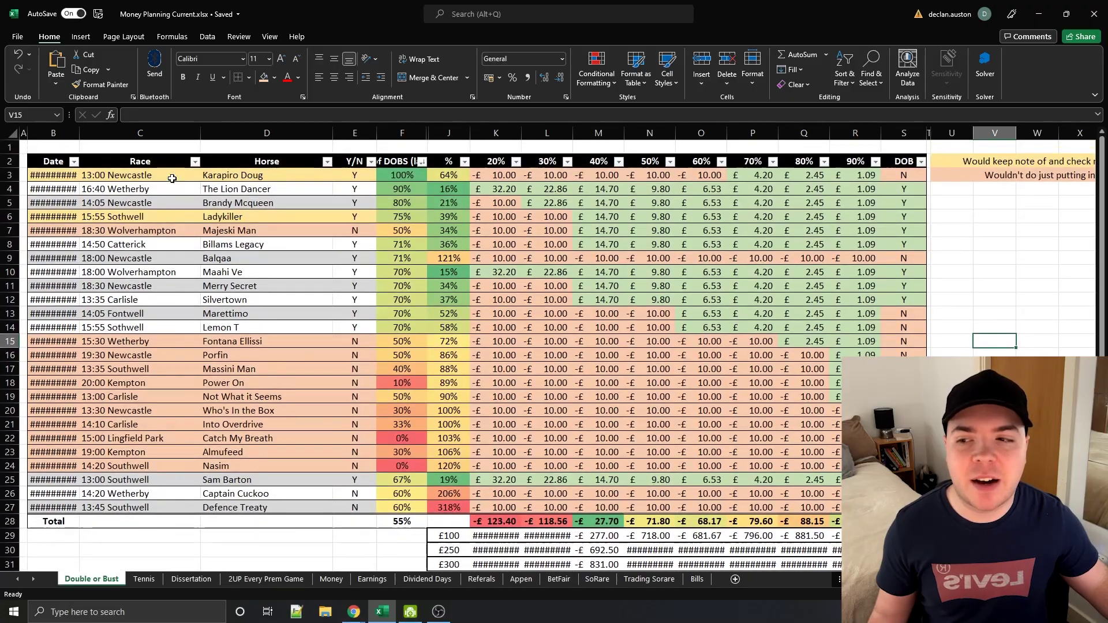
{"action": "double_click", "coordinate": [79, 133]}
{"action": "left_click", "coordinate": [318, 299]}
{"action": "scroll", "coordinate": [400, 213], "scroll_direction": "down", "scroll_amount": 1}
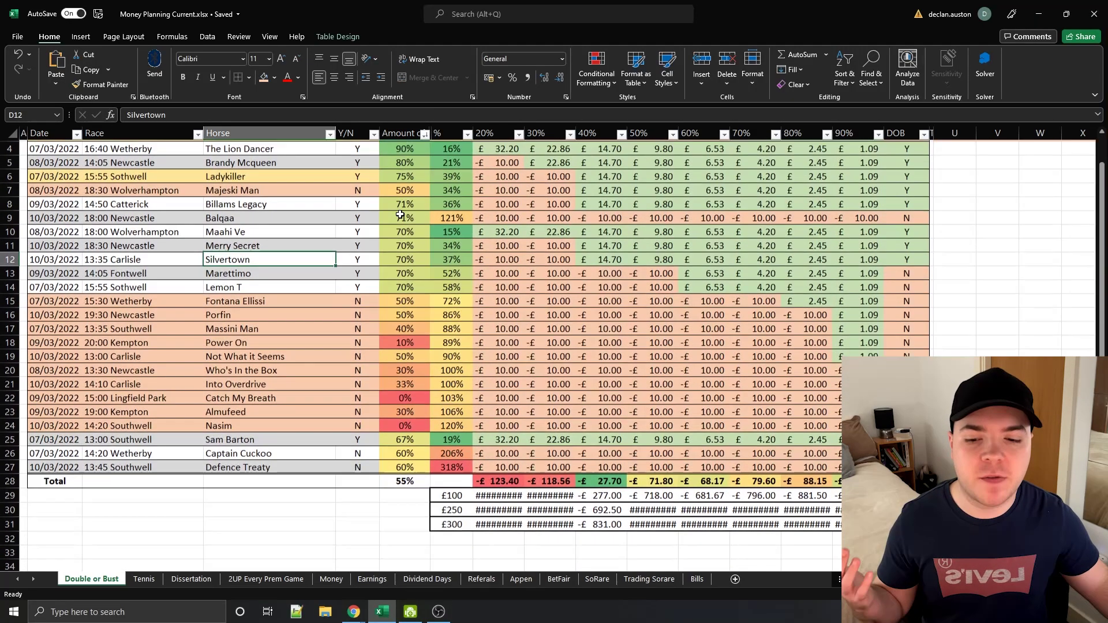
{"action": "scroll", "coordinate": [399, 214], "scroll_direction": "up", "scroll_amount": 1}
Review the DOBS percentages and reapply the table's sort so all races run from highest to lowest DOBS percentage.
{"action": "left_click_drag", "start_coordinate": [404, 175], "coordinate": [406, 508]}
{"action": "left_click_drag", "start_coordinate": [354, 483], "coordinate": [258, 508]}
{"action": "left_click_drag", "start_coordinate": [397, 491], "coordinate": [405, 512]}
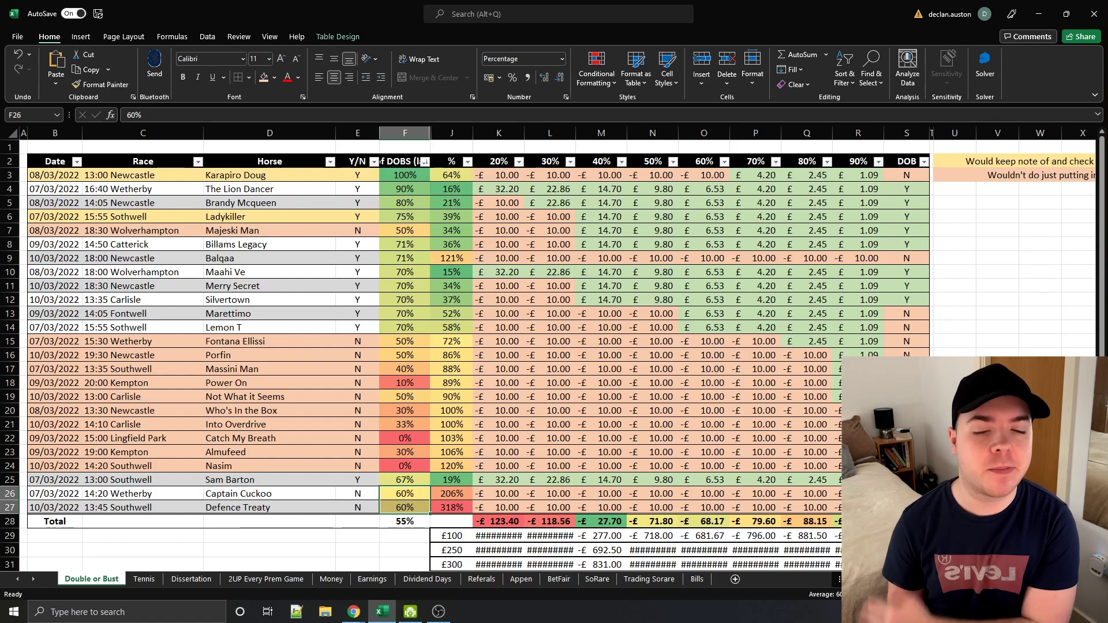
{"action": "key", "text": "ctrl+alt+l"}
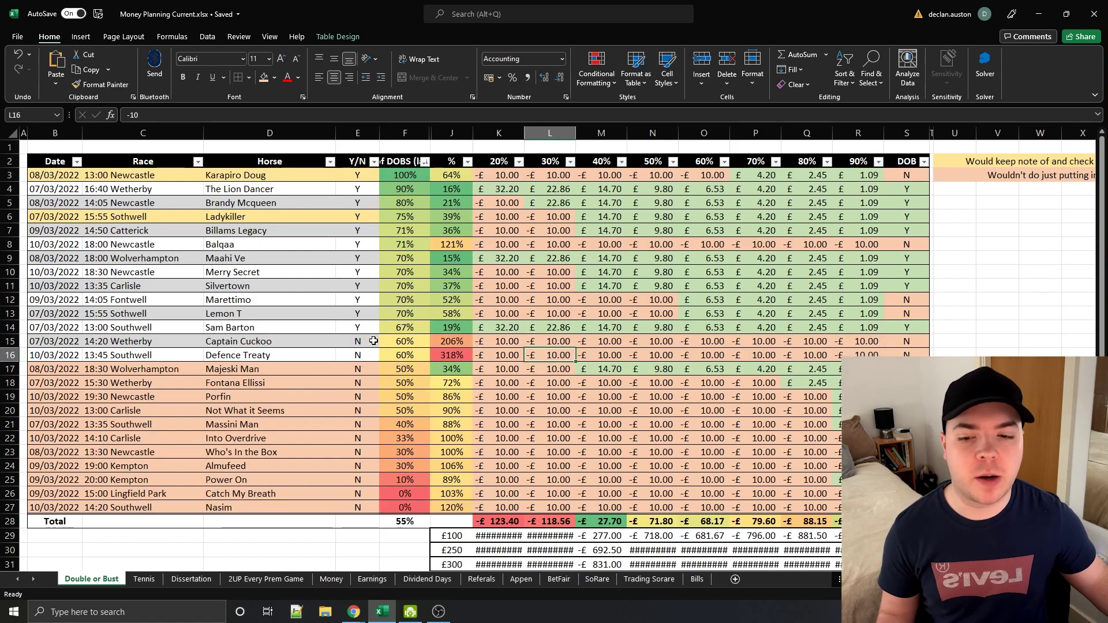
Fill the Date to Y/N cells of the Captain Cuckoo and Defence Treaty rows with the light orange used for rejected races.
{"action": "left_click_drag", "start_coordinate": [372, 342], "coordinate": [55, 358]}
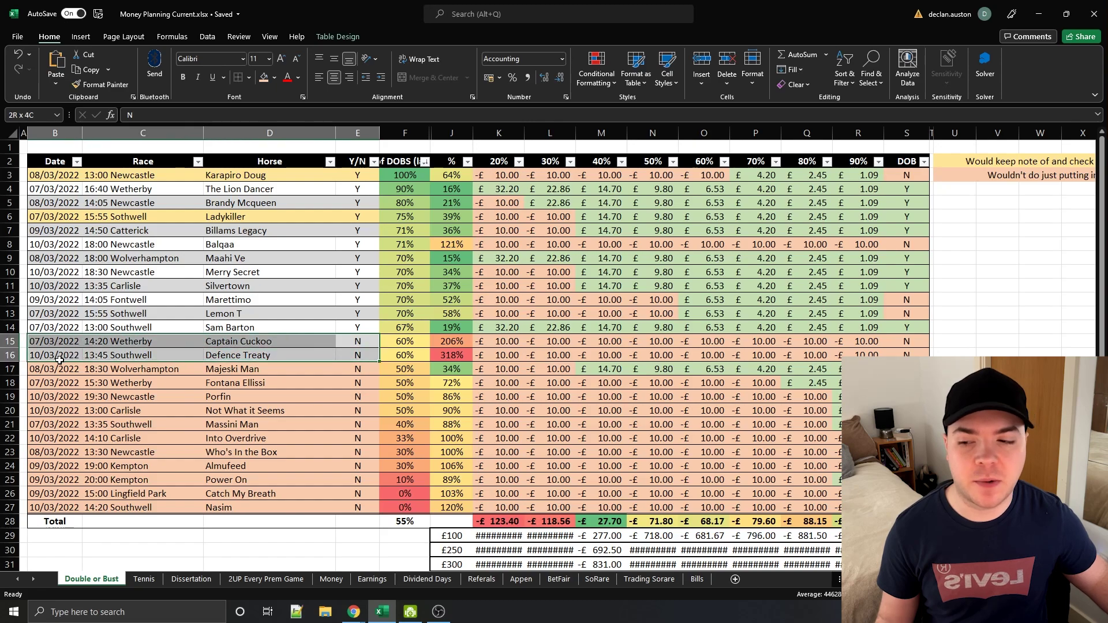
{"action": "left_click", "coordinate": [275, 77]}
{"action": "left_click", "coordinate": [358, 323]}
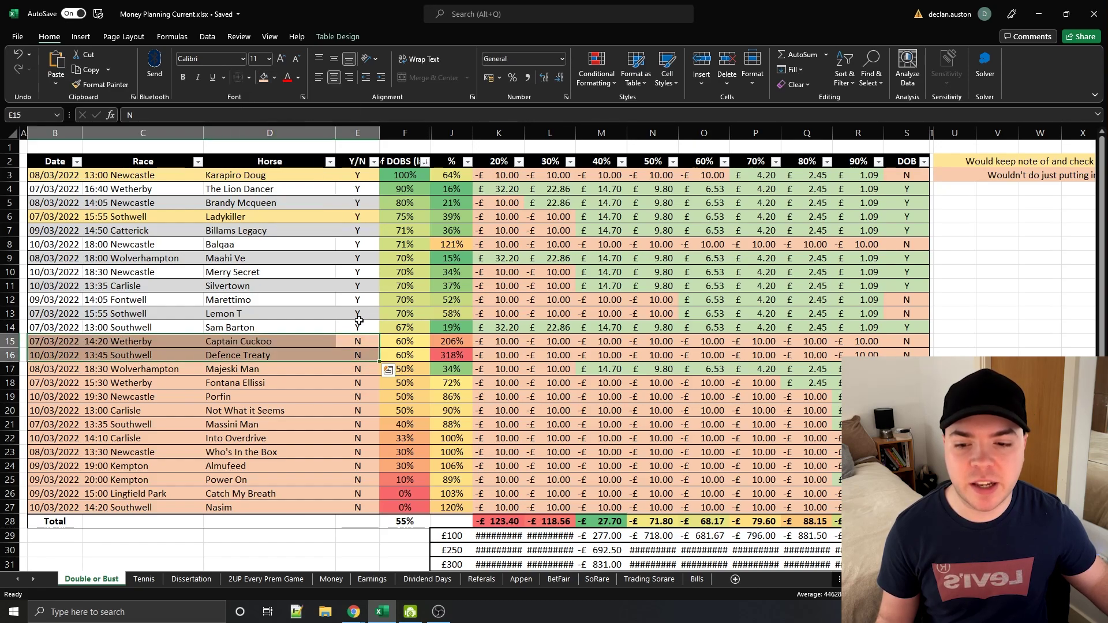
Examine the results of races from 67% DOBS upwards, particularly the 40% lay column, and compare them with the races at 60% and below.
{"action": "left_click", "coordinate": [405, 329]}
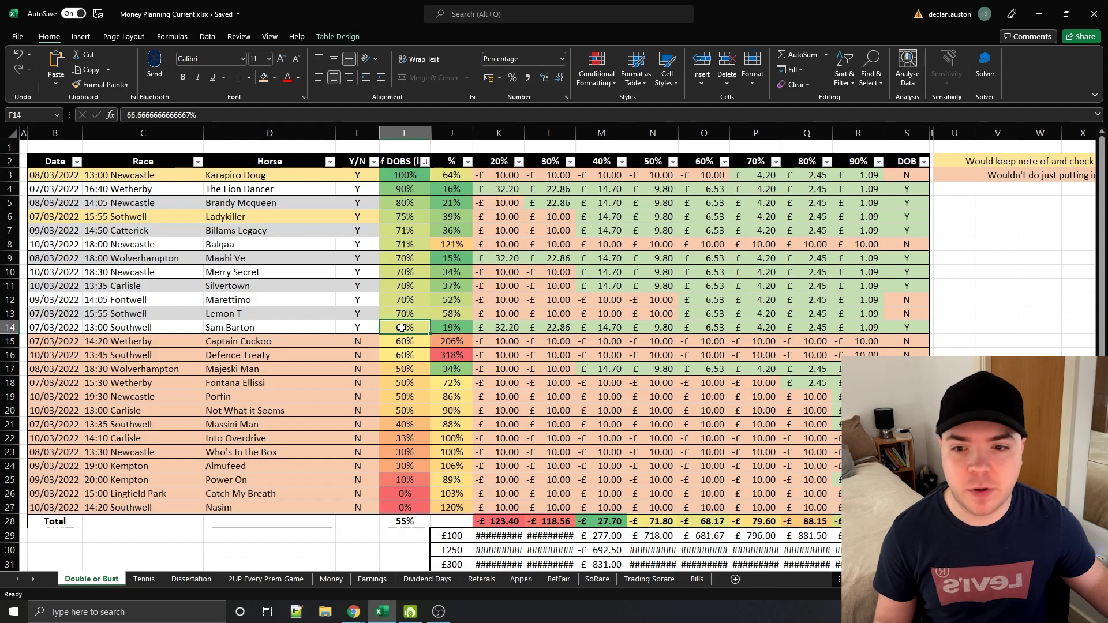
{"action": "left_click_drag", "start_coordinate": [397, 326], "coordinate": [858, 175]}
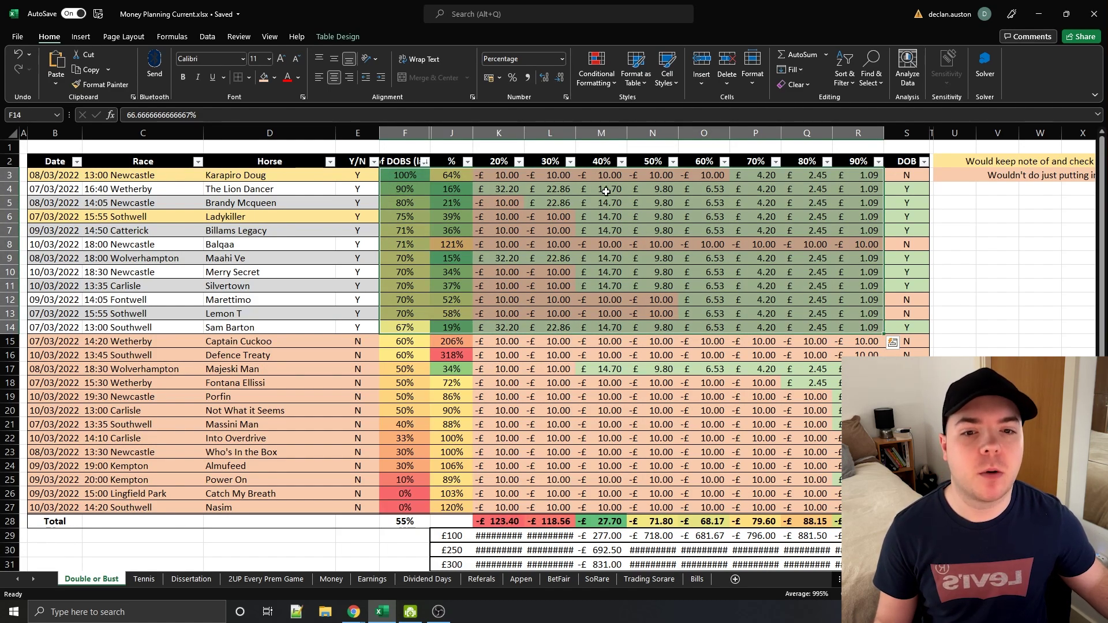
{"action": "left_click_drag", "start_coordinate": [603, 164], "coordinate": [603, 325]}
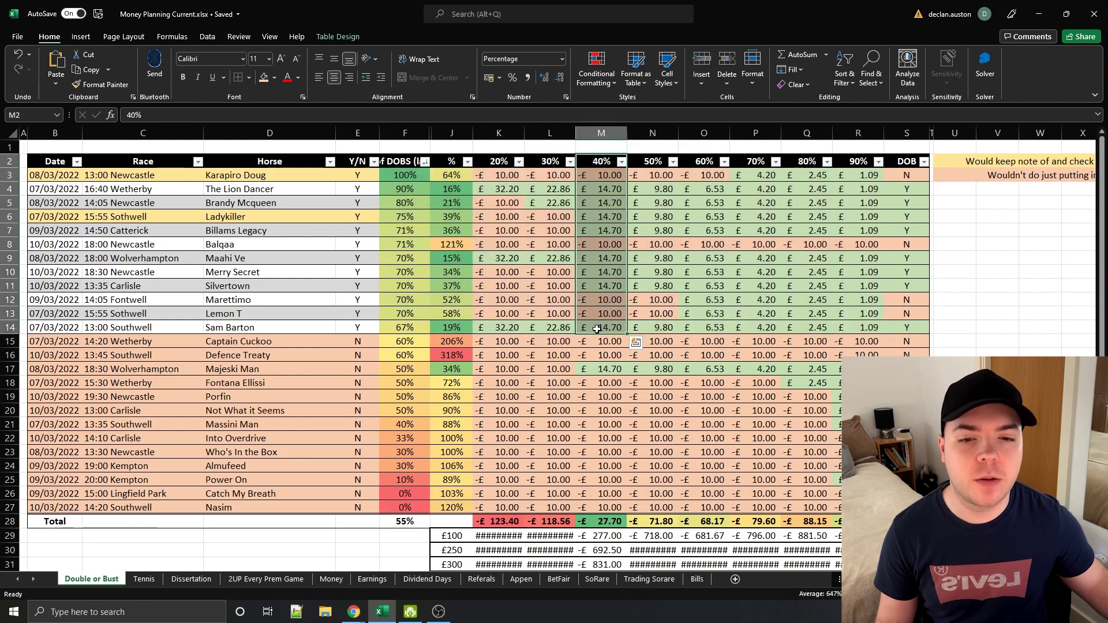
{"action": "left_click_drag", "start_coordinate": [396, 343], "coordinate": [409, 508]}
{"action": "mouse_move", "coordinate": [499, 341]}
{"action": "left_mouse_down"}
{"action": "mouse_move", "coordinate": [855, 521]}
{"action": "mouse_move", "coordinate": [808, 508]}
{"action": "mouse_move", "coordinate": [548, 341]}
{"action": "mouse_move", "coordinate": [502, 341]}
{"action": "left_mouse_up"}
{"action": "left_click", "coordinate": [837, 521]}
{"action": "left_click", "coordinate": [1047, 312]}
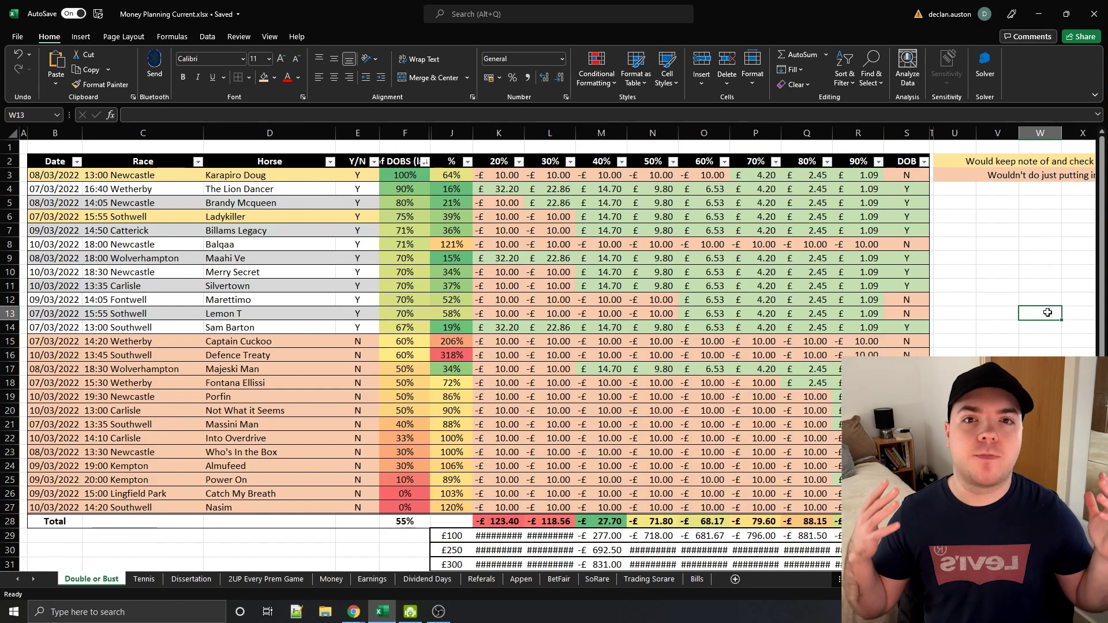